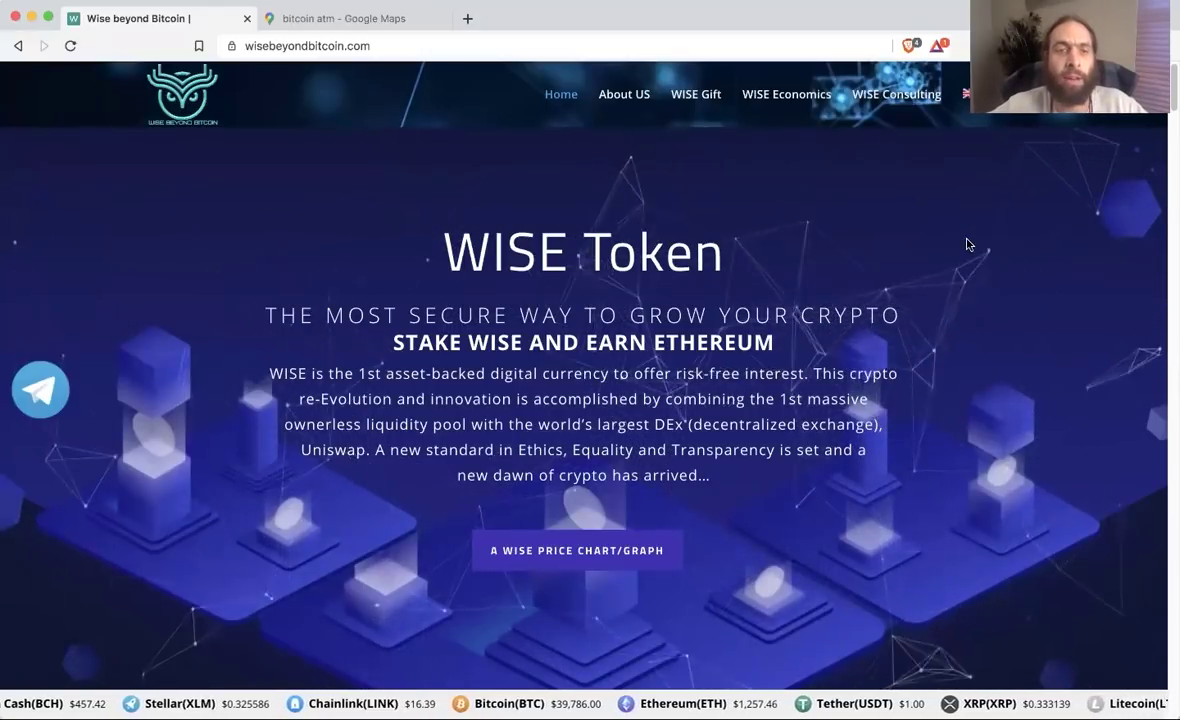
- Read the homepage's sections on the WISE token, the 10% bonus shares and Step 1 of the three-step guide
scroll(967, 244, down, 1)
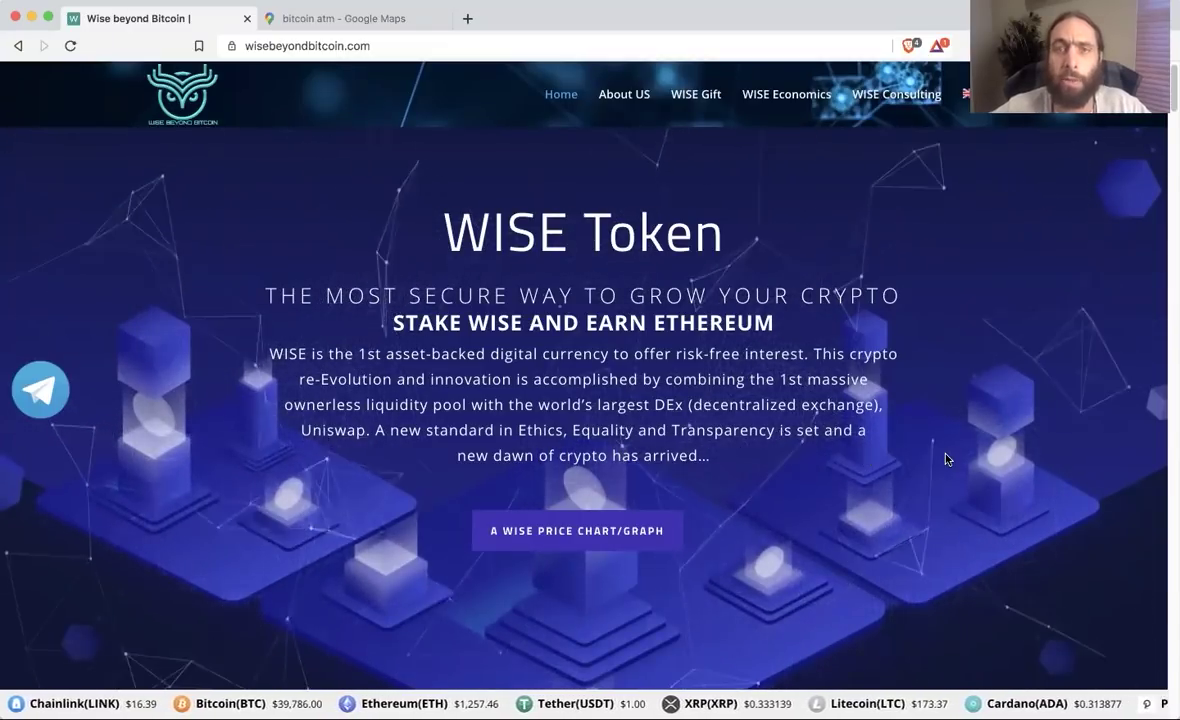
scroll(952, 457, down, 2)
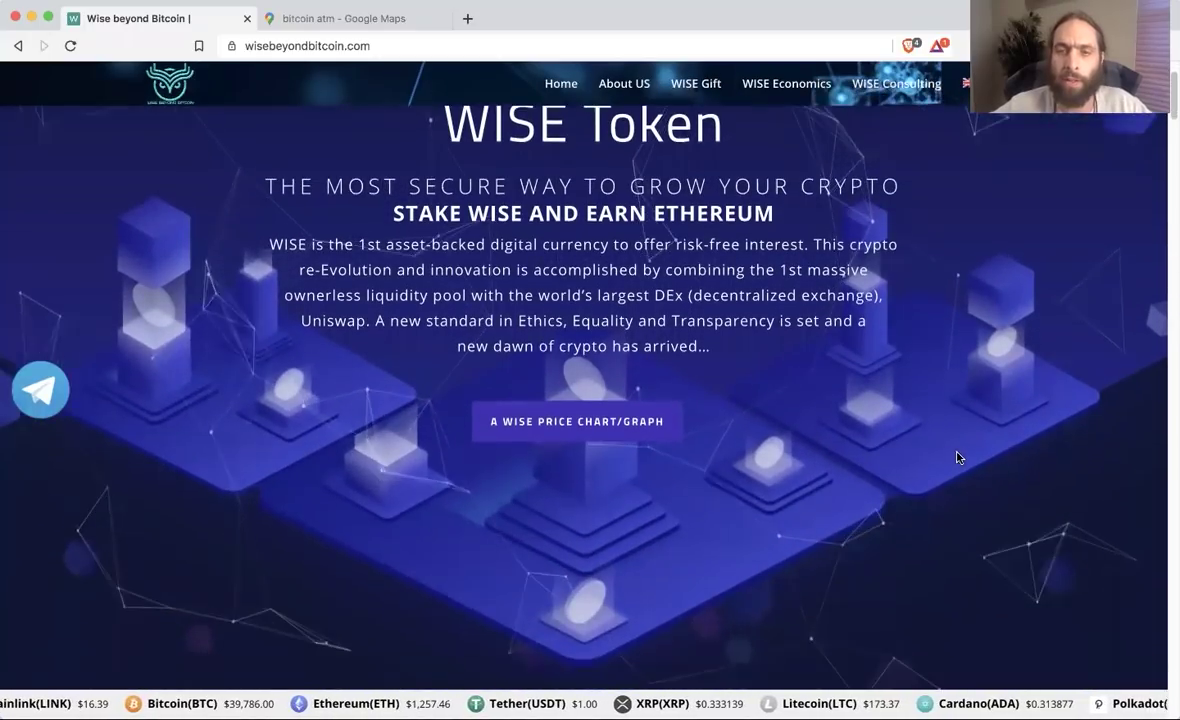
scroll(956, 457, down, 3)
scroll(956, 457, down, 4)
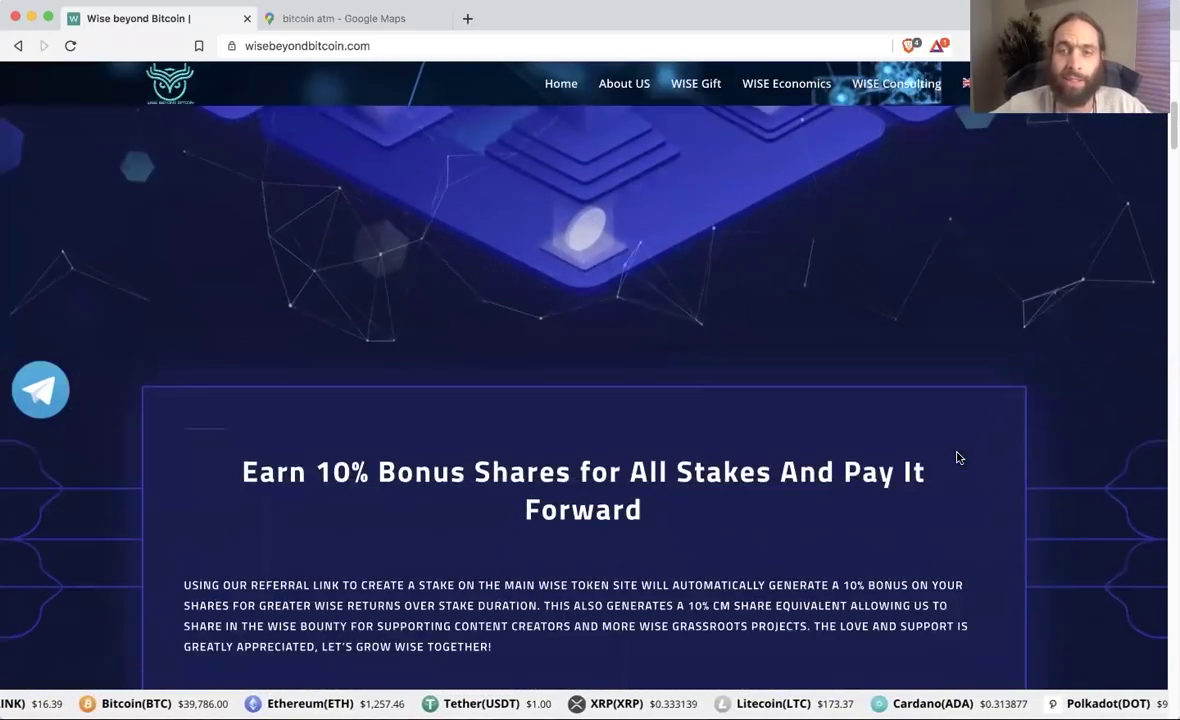
scroll(956, 457, down, 3)
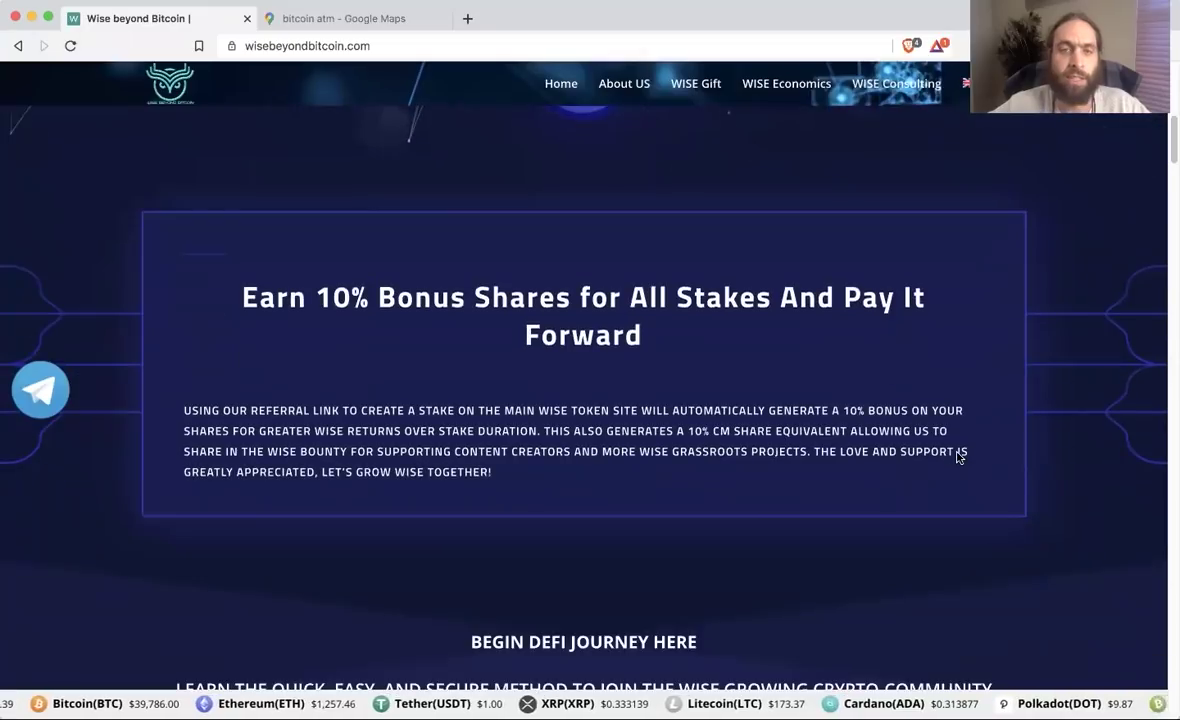
scroll(957, 455, down, 1)
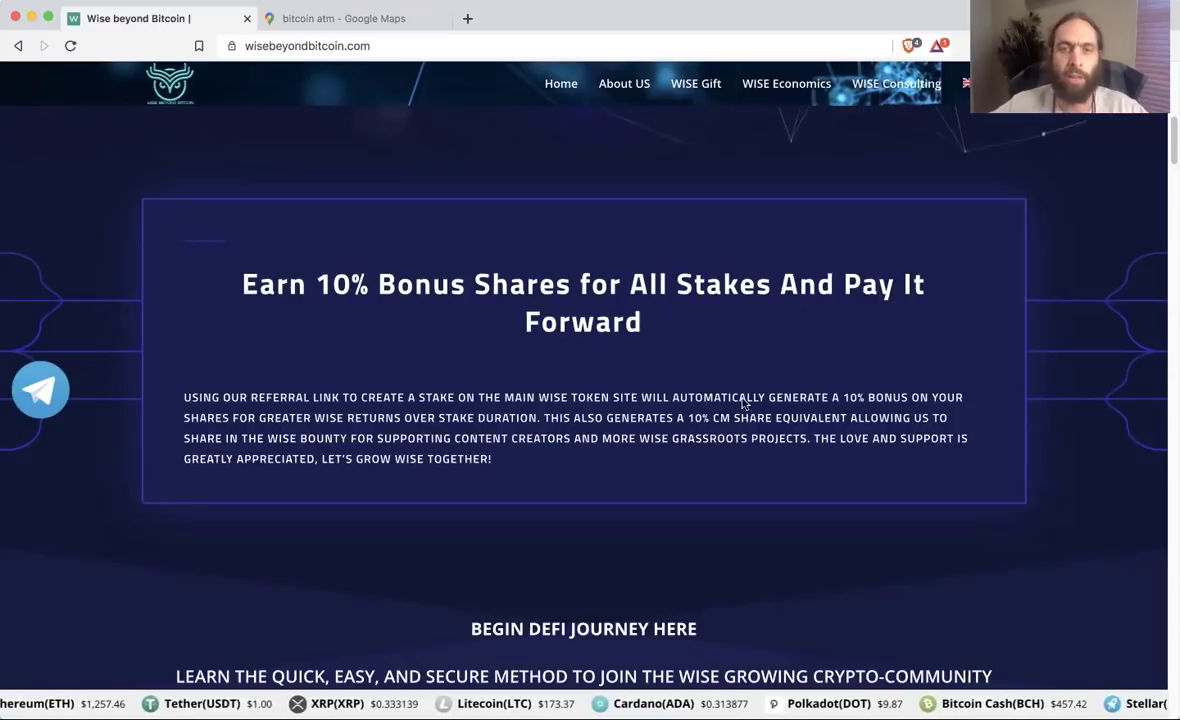
scroll(845, 327, down, 1)
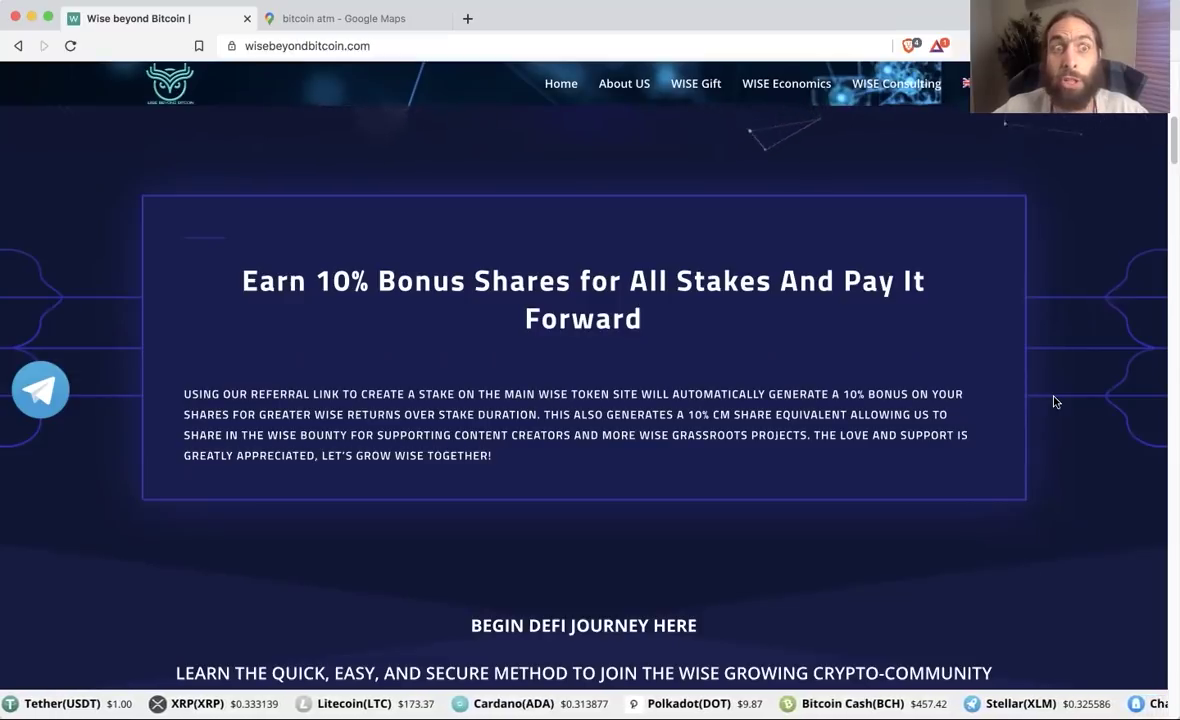
scroll(1053, 401, down, 3)
scroll(1053, 401, down, 1)
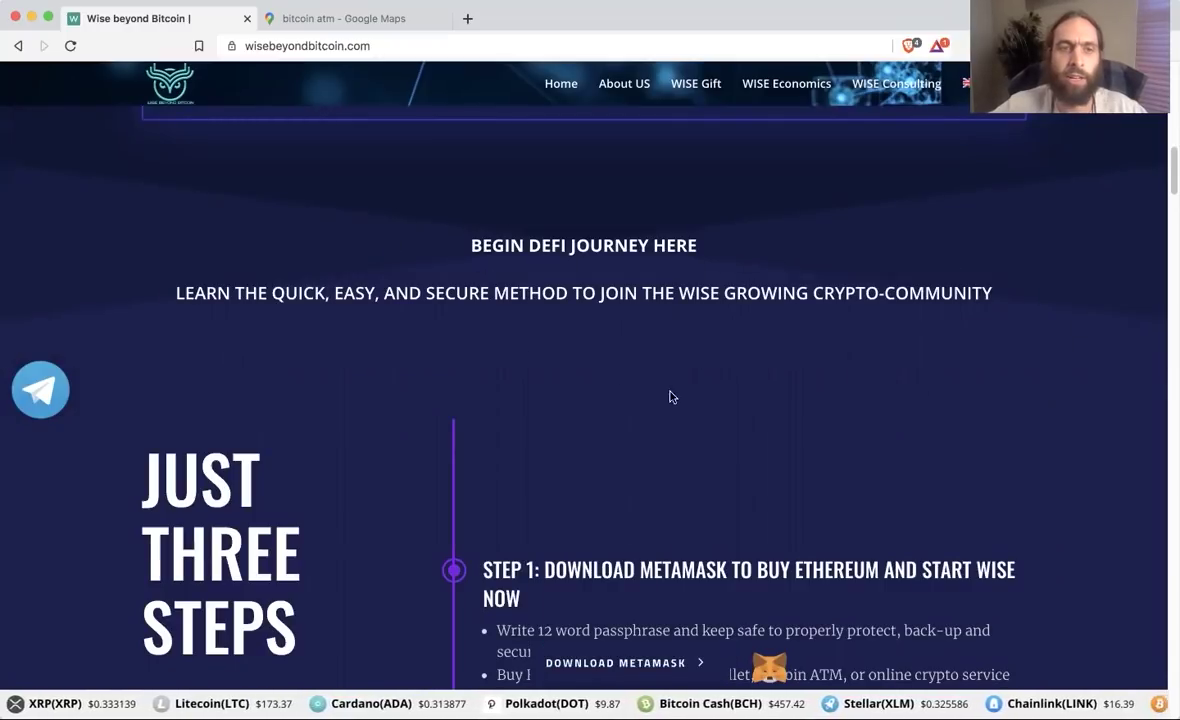
scroll(622, 399, down, 2)
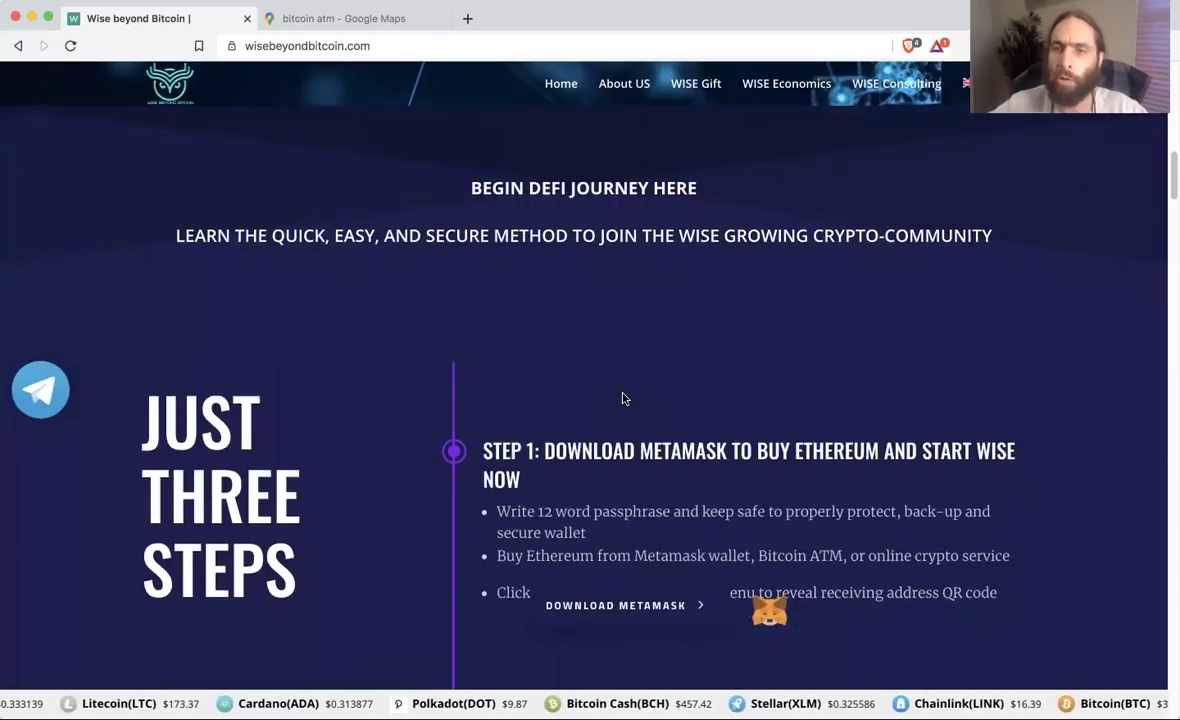
scroll(622, 399, down, 2)
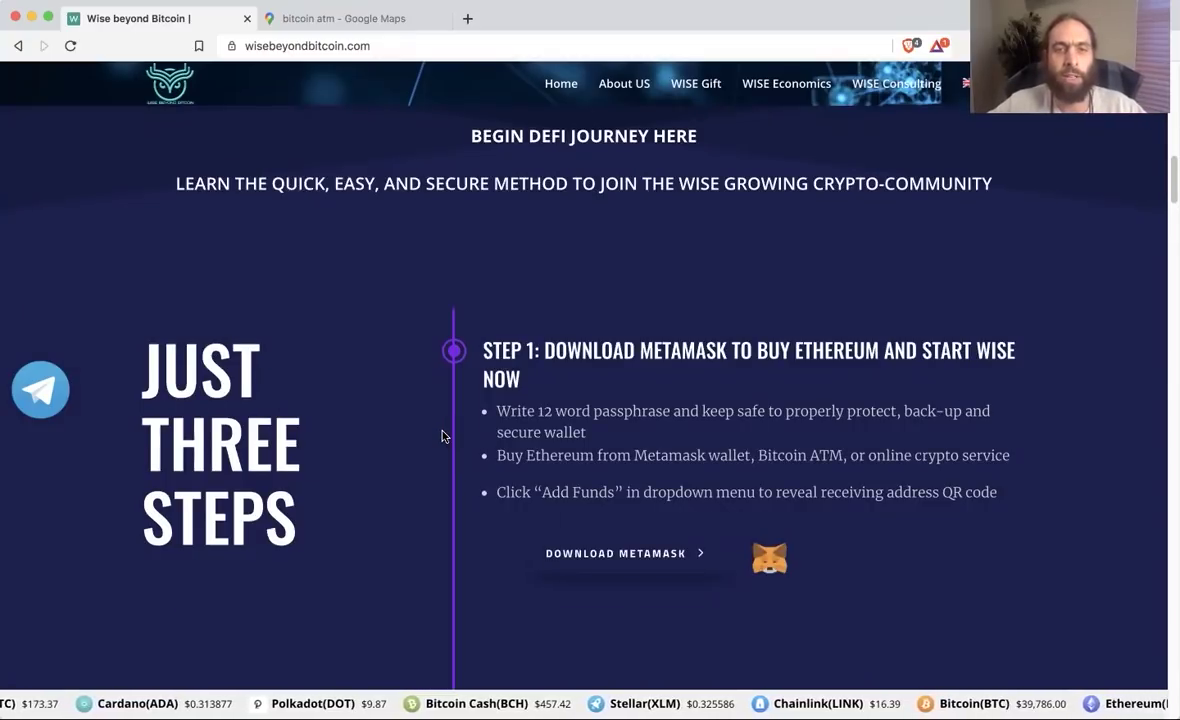
scroll(444, 438, down, 2)
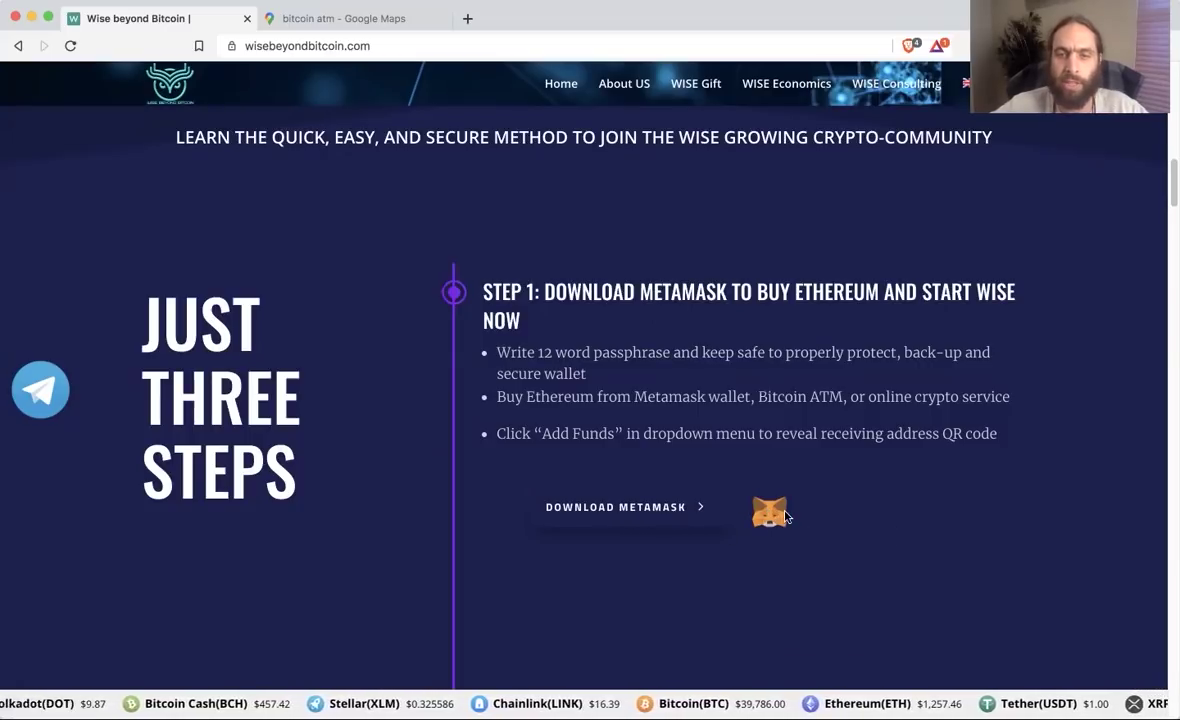
- Follow the Step 1 download link to MetaMask's site, open its download page and check the supported browsers
click(645, 514)
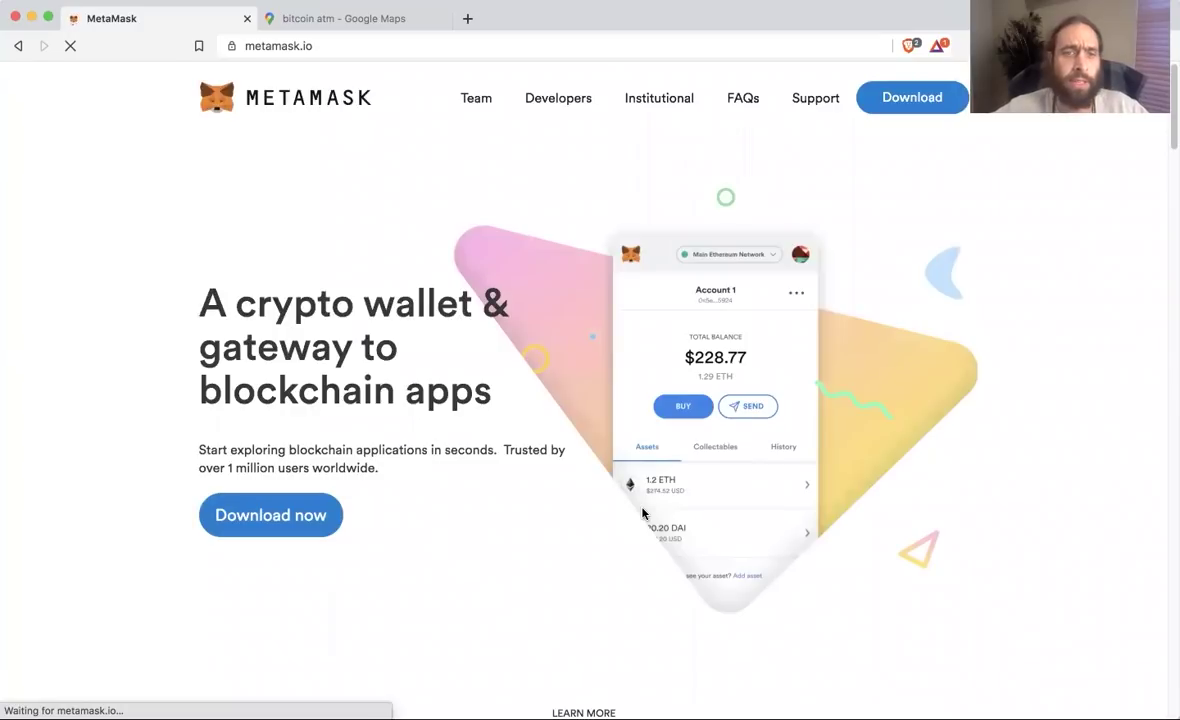
click(911, 97)
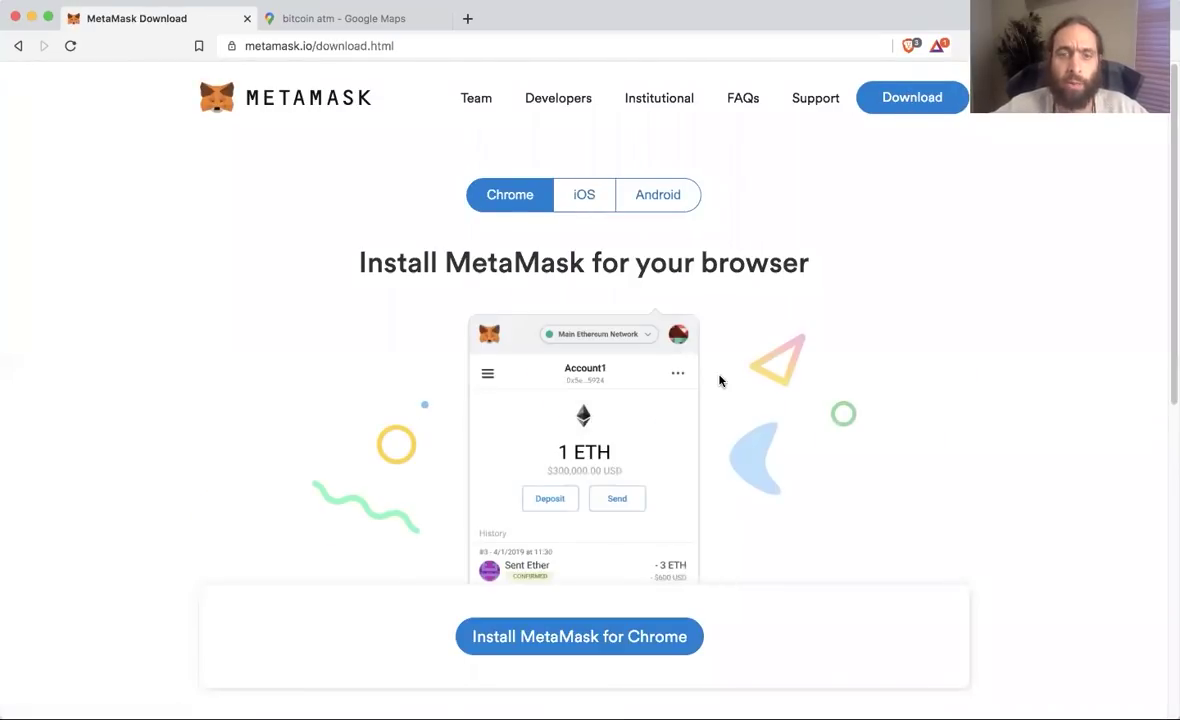
scroll(719, 380, down, 5)
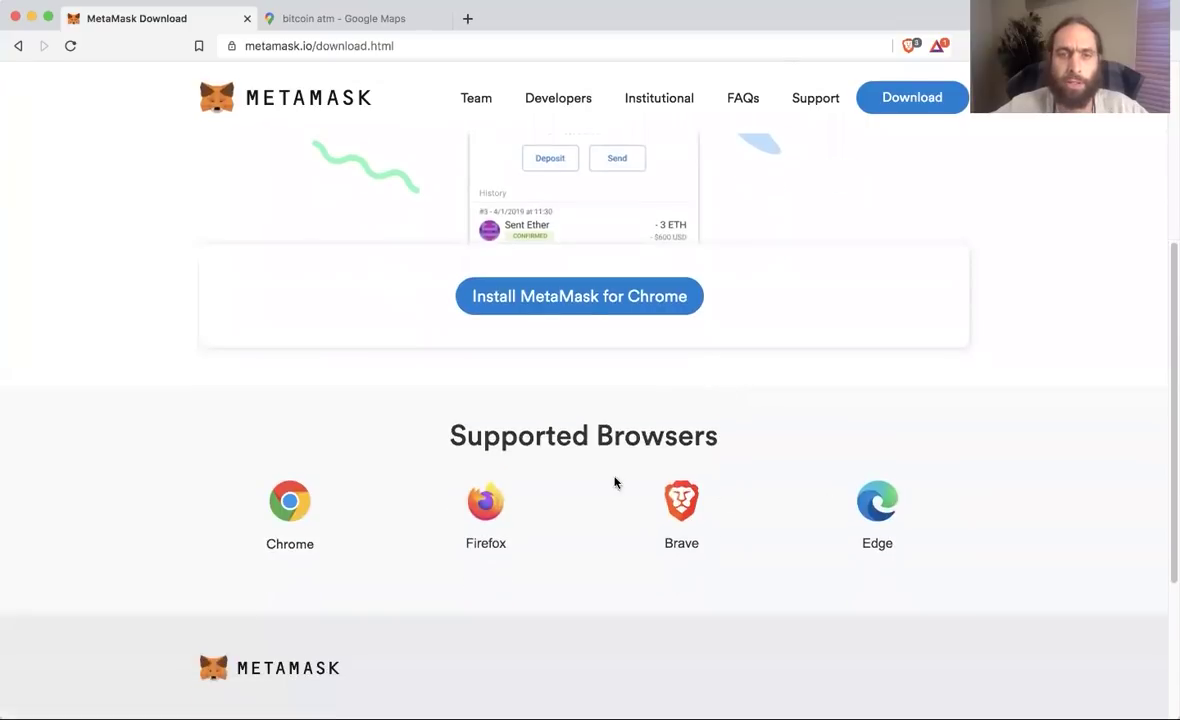
scroll(643, 458, up, 5)
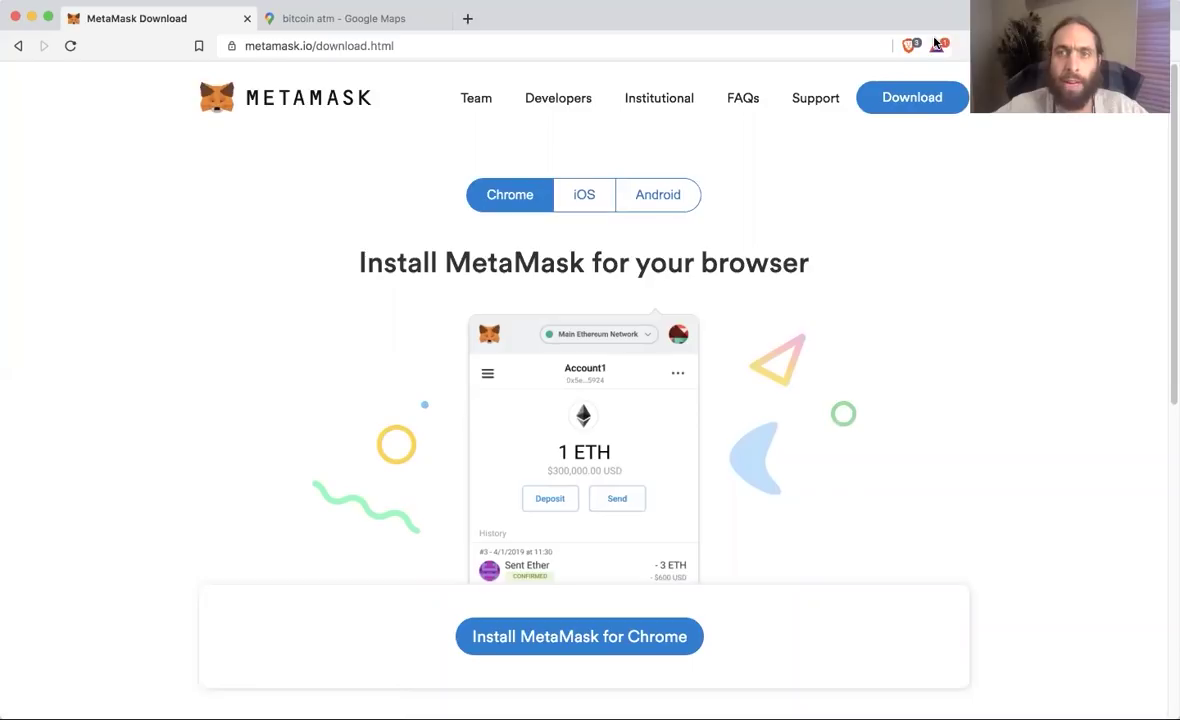
- Install the MetaMask extension in Brave from its Chrome Web Store page and approve its permissions
click(678, 632)
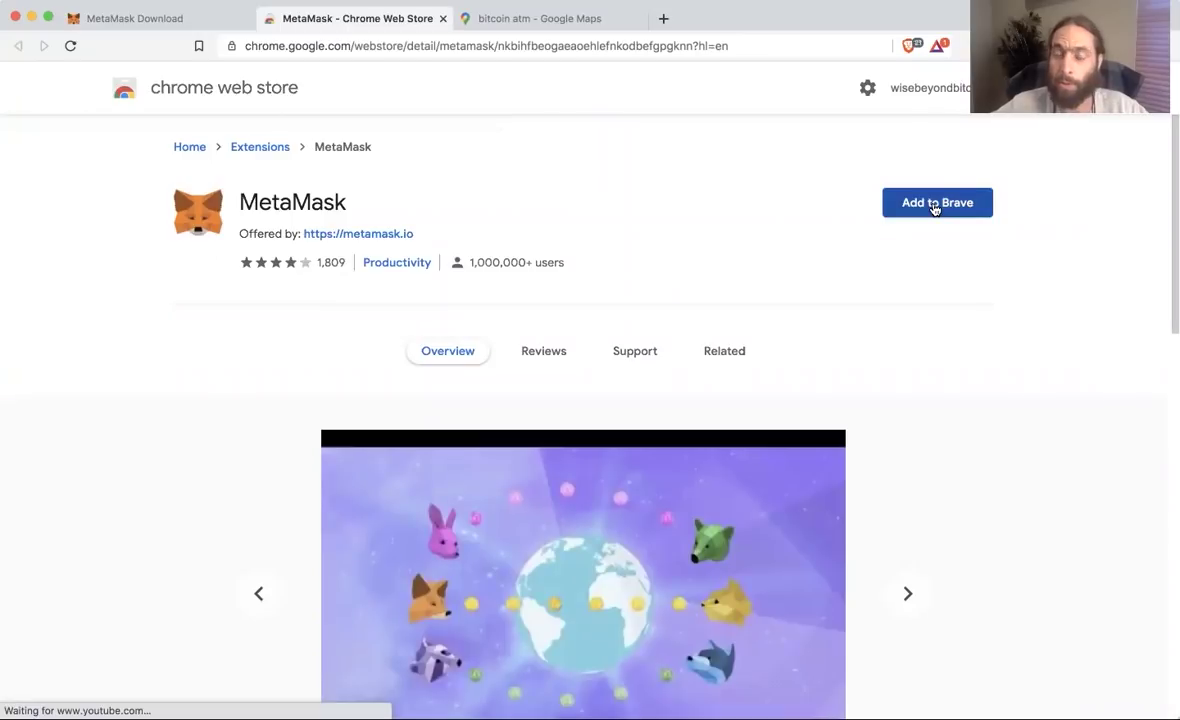
click(935, 204)
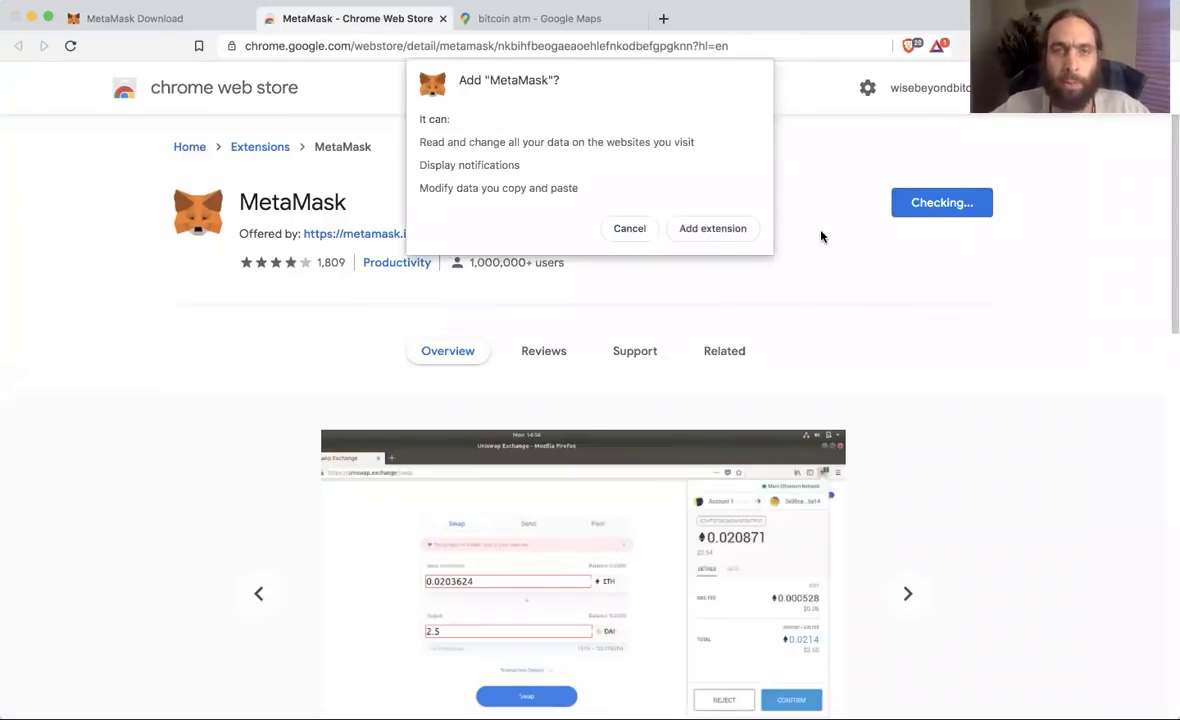
click(713, 229)
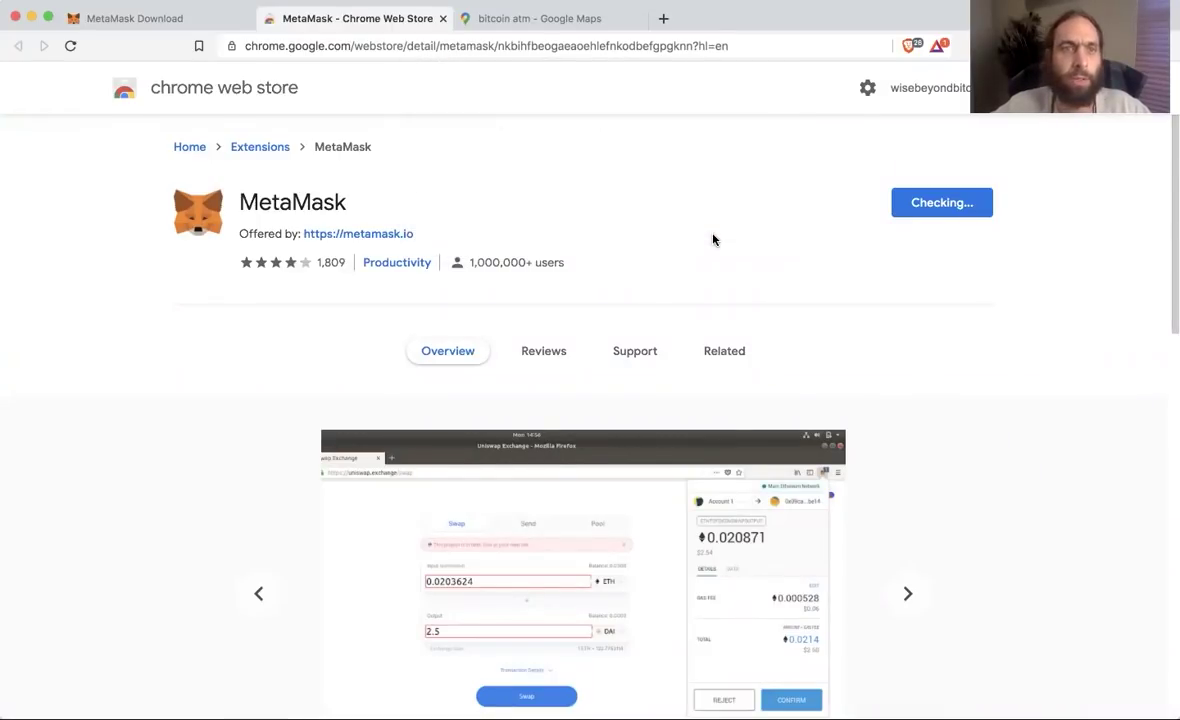
- Return the MetaMask download page to the Wise beyond Bitcoin site and go back to the extension's store page
click(165, 22)
click(18, 47)
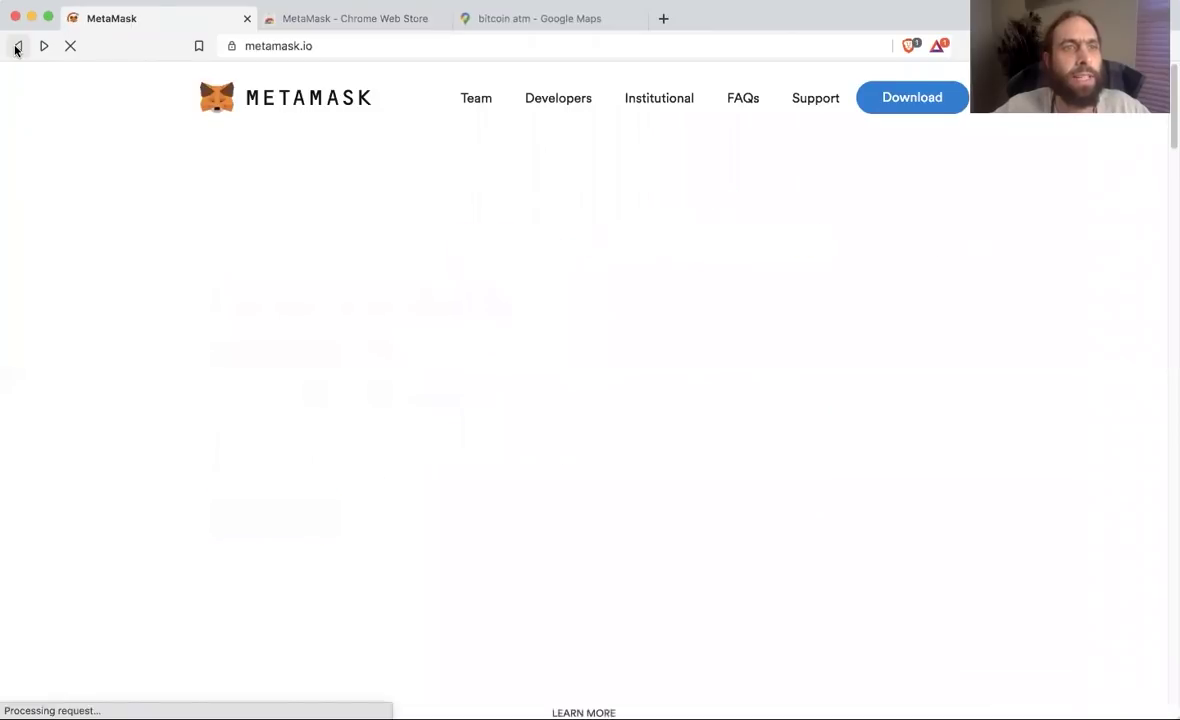
click(290, 18)
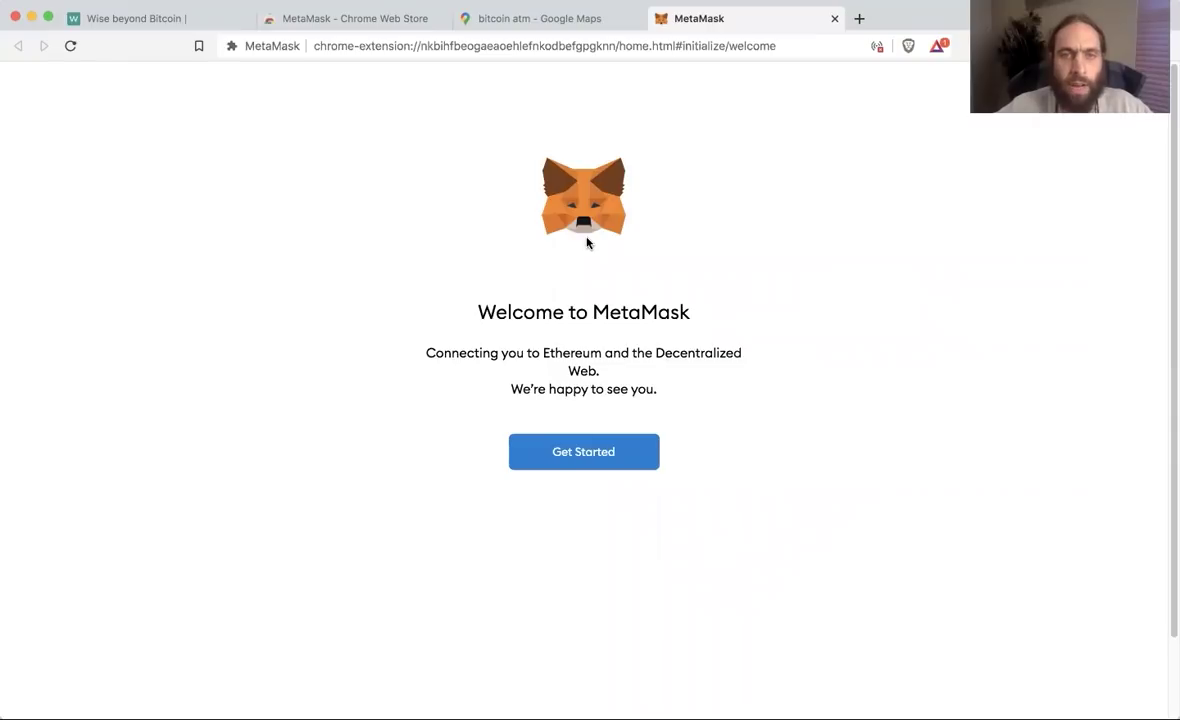
- Start the MetaMask setup, choose to create a new wallet and agree to the usage data collection
click(587, 455)
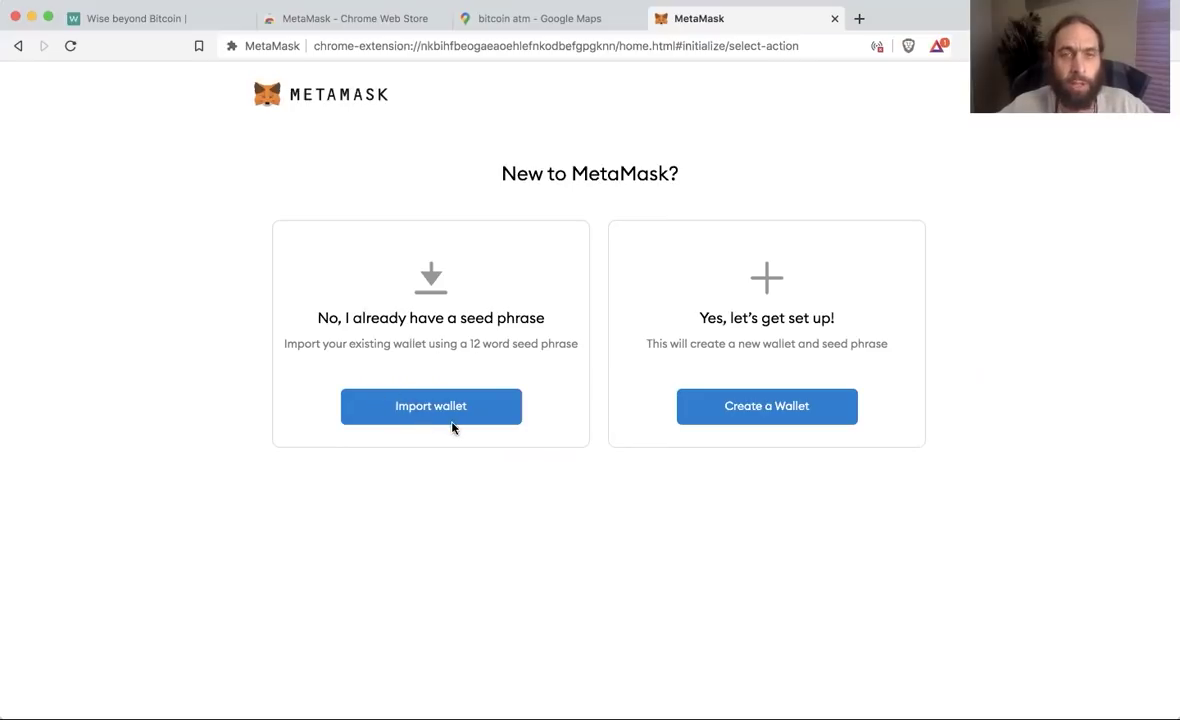
click(741, 405)
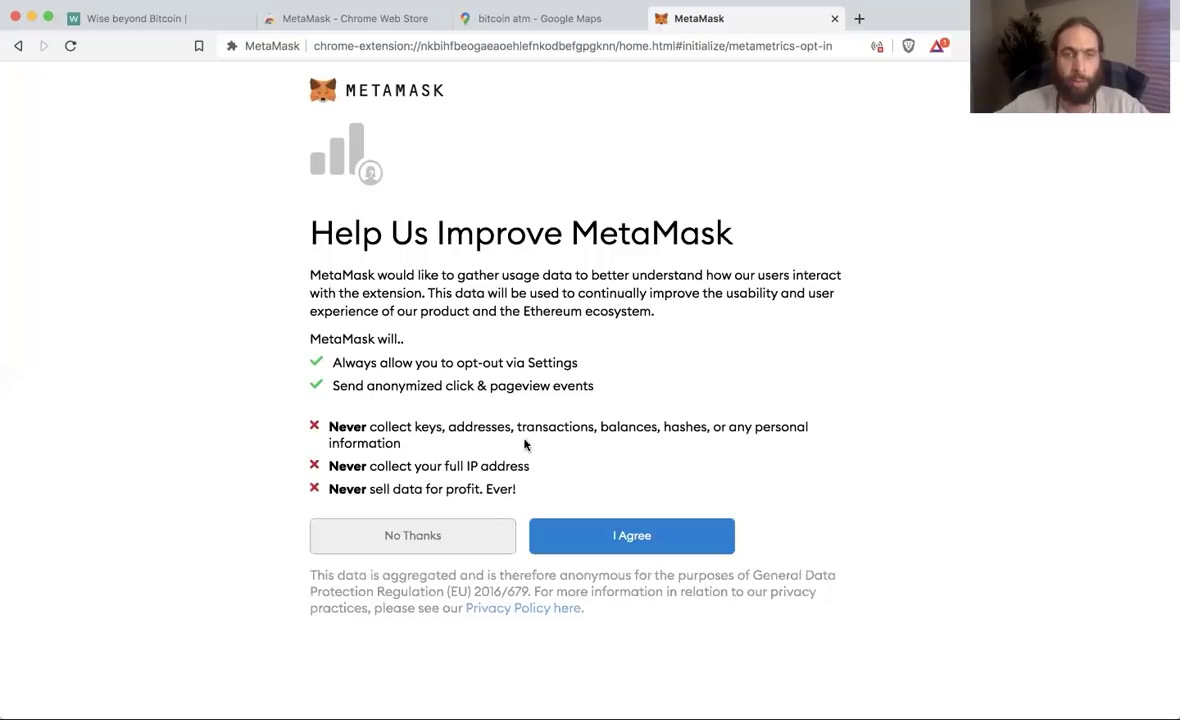
click(567, 539)
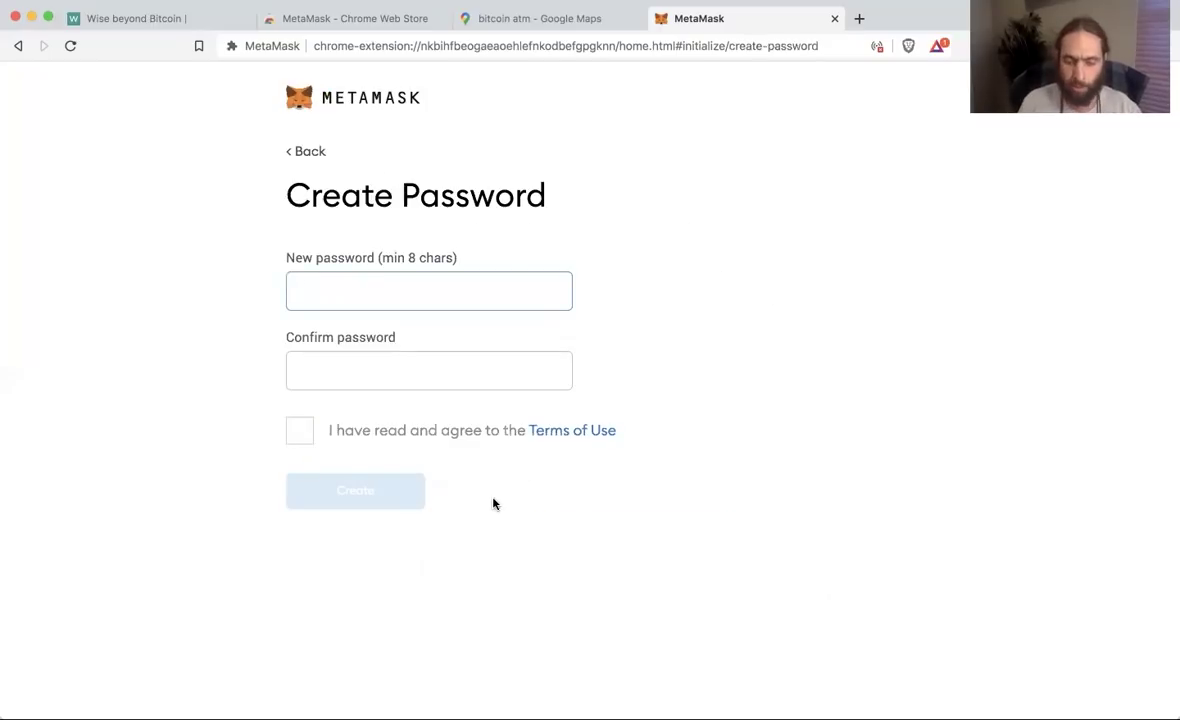
- Create the wallet by entering and confirming a new password and accepting the Terms of Use
text(********)
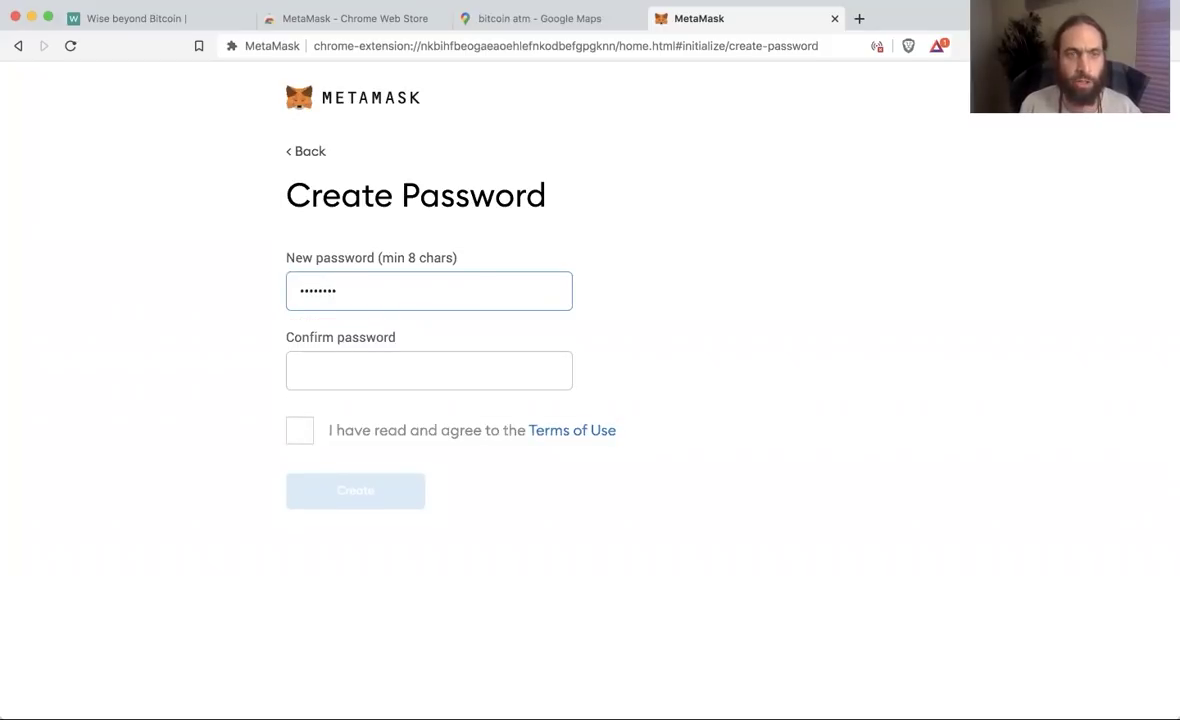
click(429, 370)
text(********)
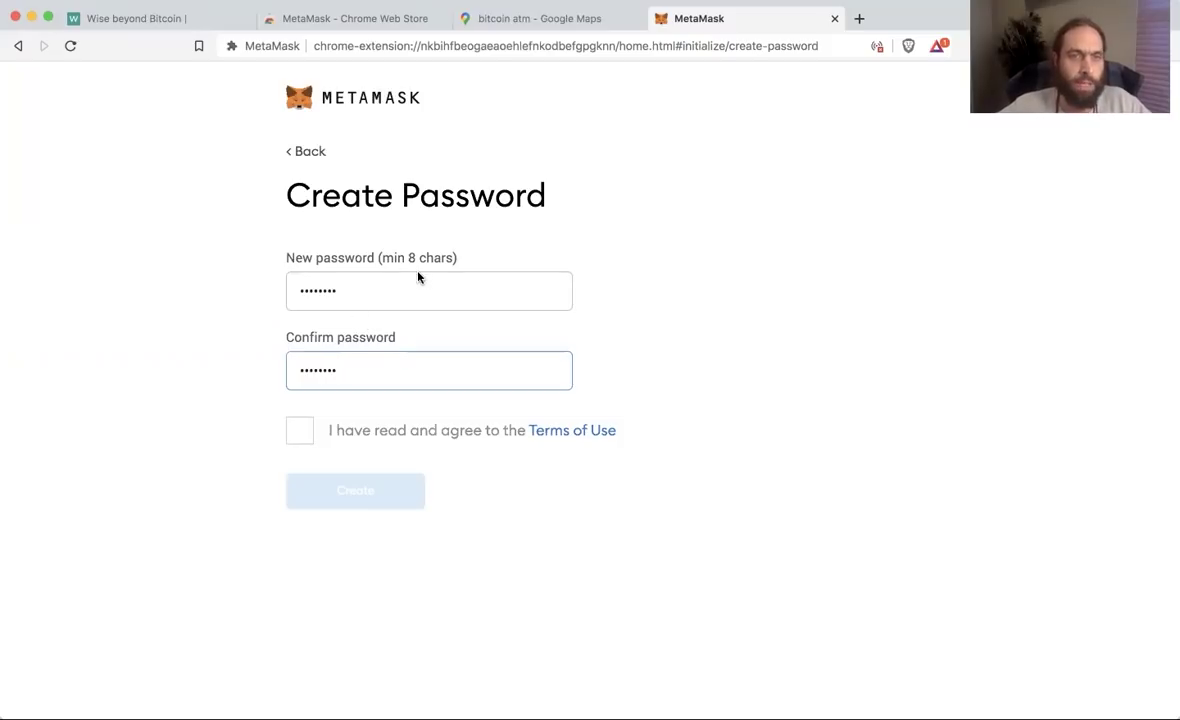
click(300, 432)
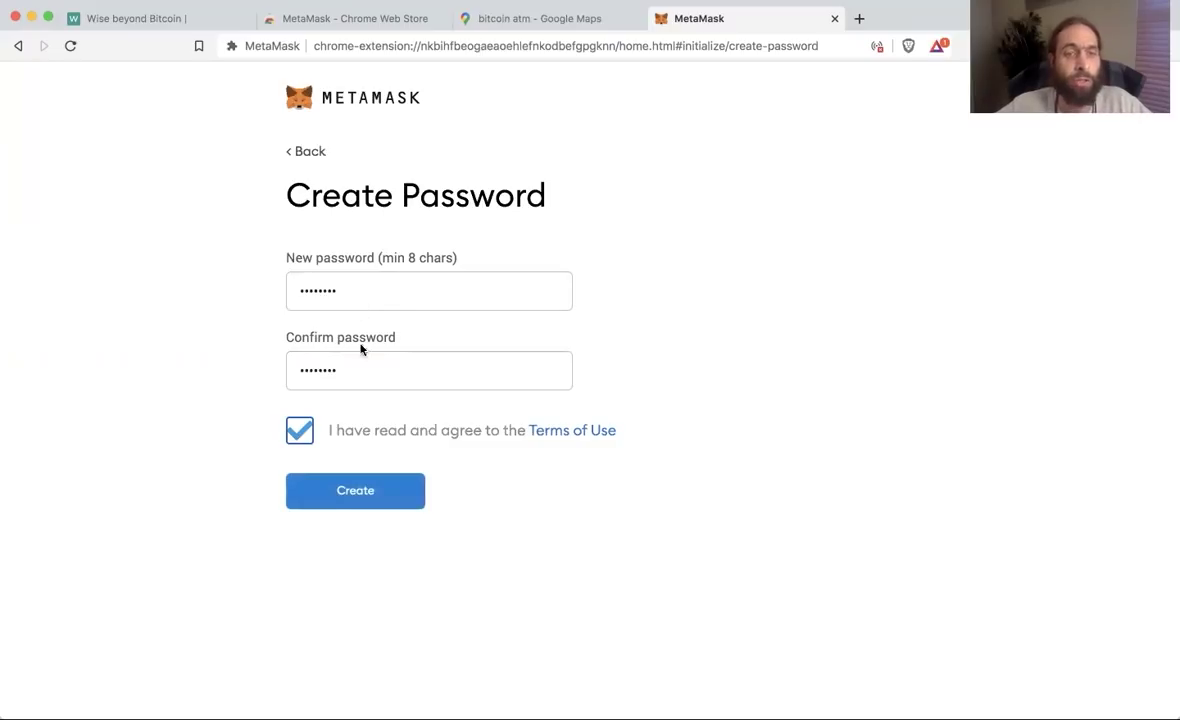
click(369, 495)
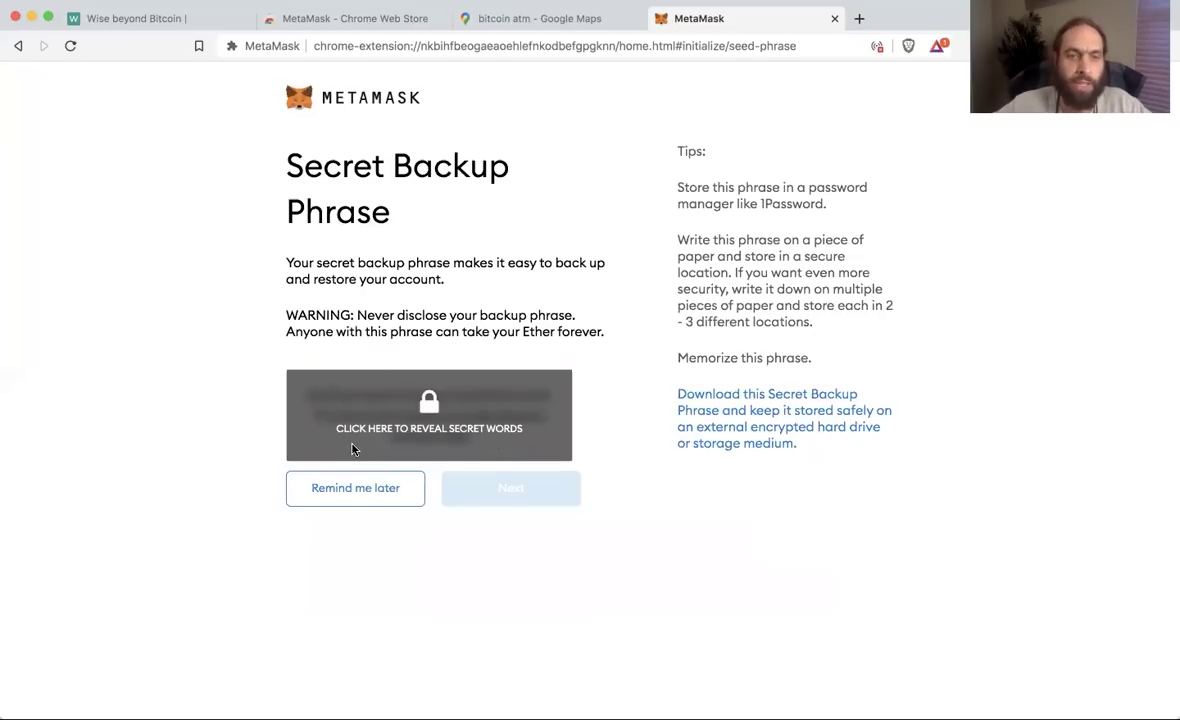
- Reveal the secret backup phrase, view its confirmation page and return to the phrase page
click(527, 409)
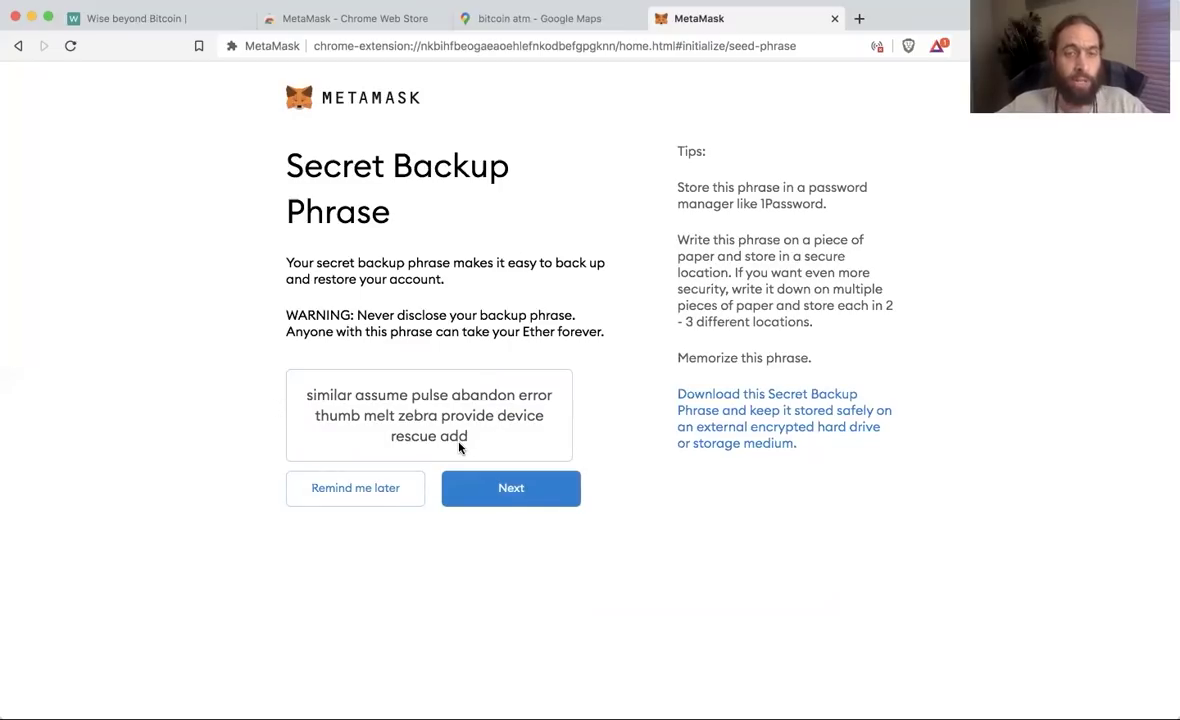
click(492, 490)
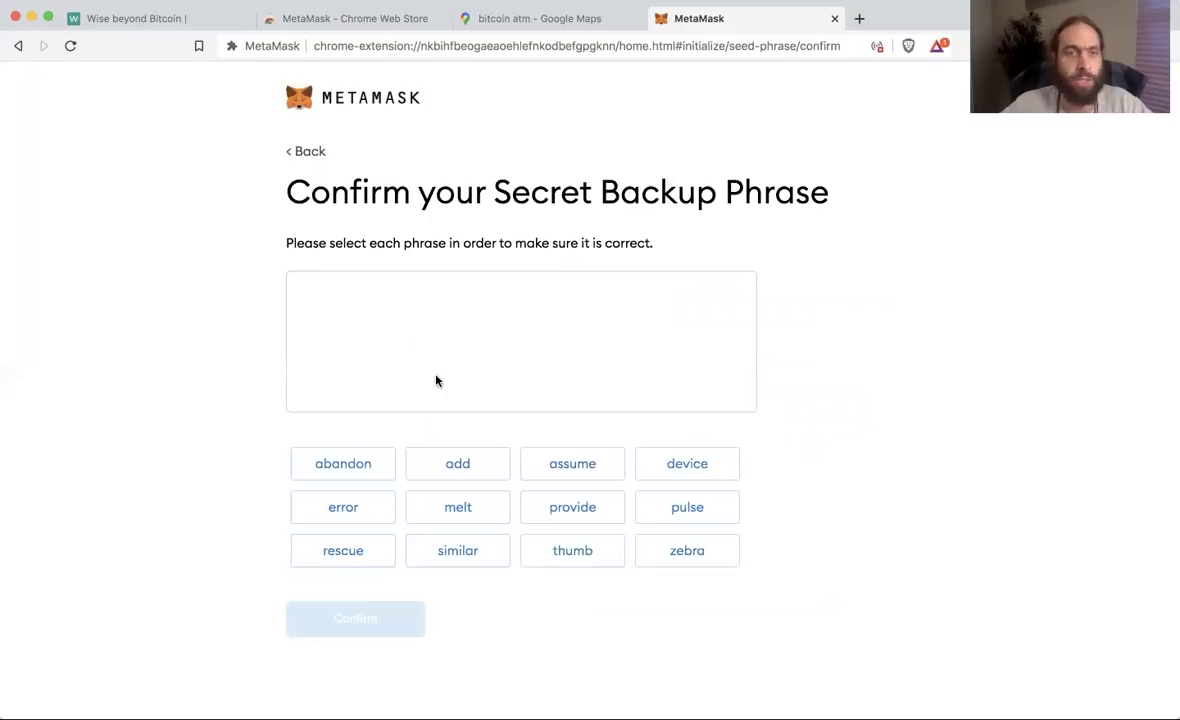
click(303, 151)
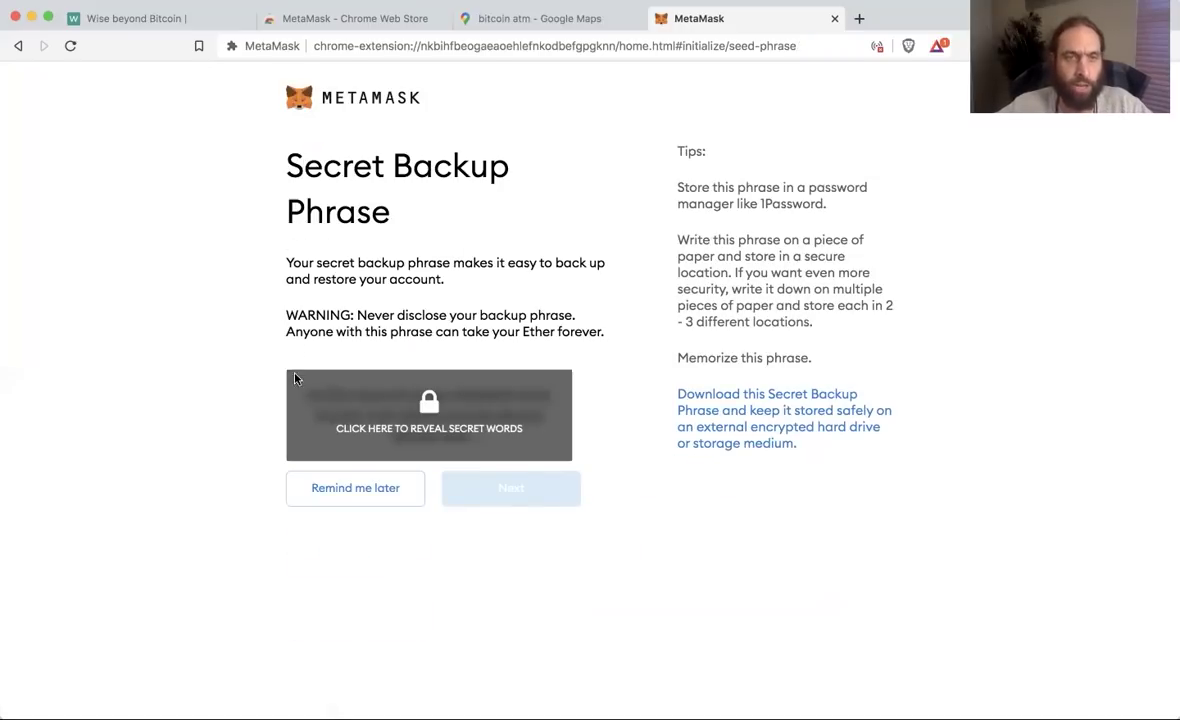
- Postpone the secret phrase backup with a reminder and dismiss the token swapping announcement
click(338, 496)
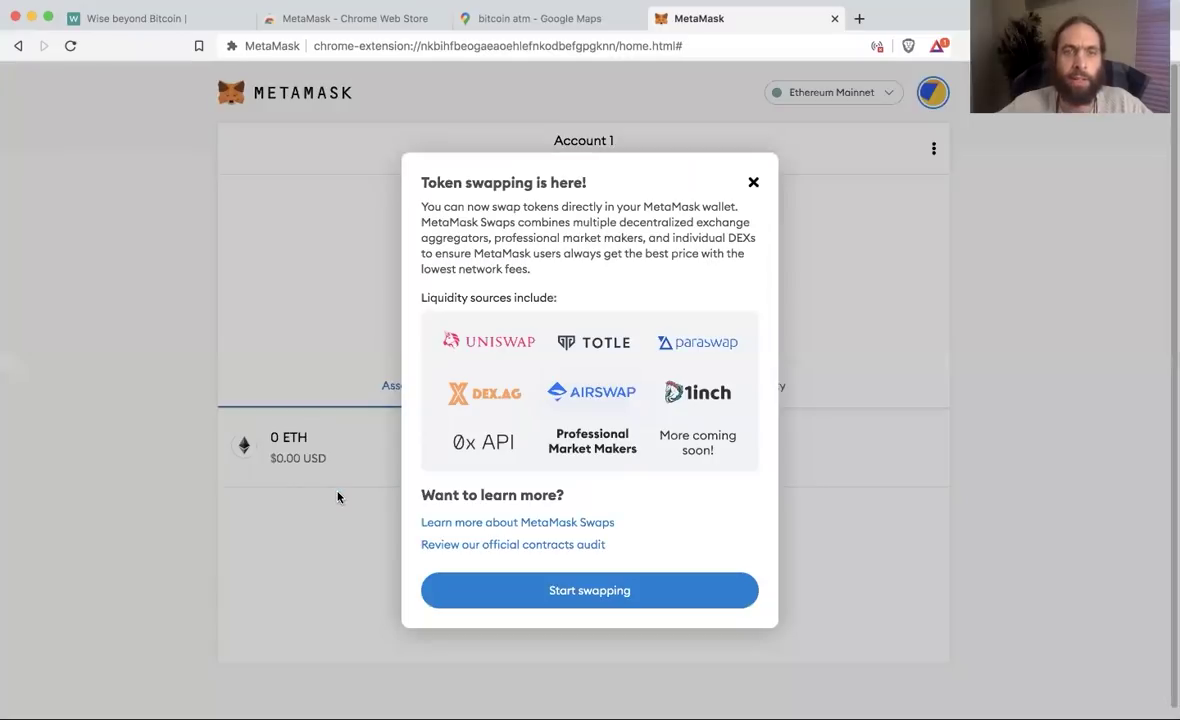
click(753, 182)
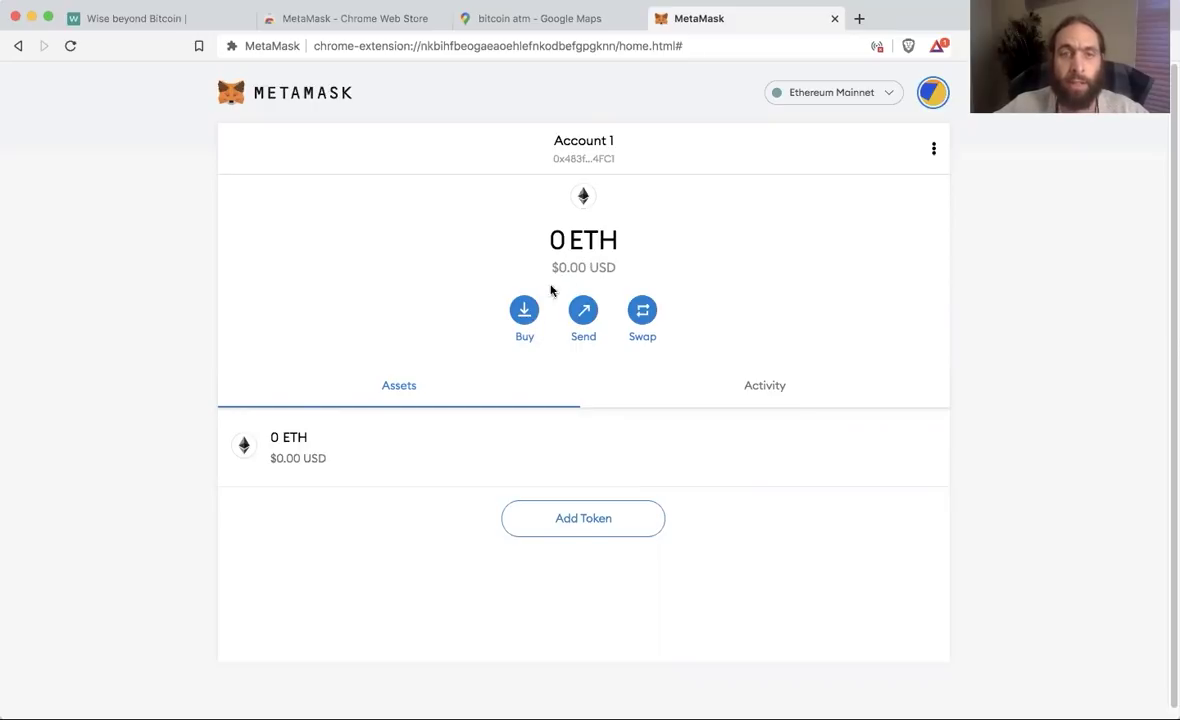
- Review the options for depositing Ether into the new wallet and close them
click(522, 313)
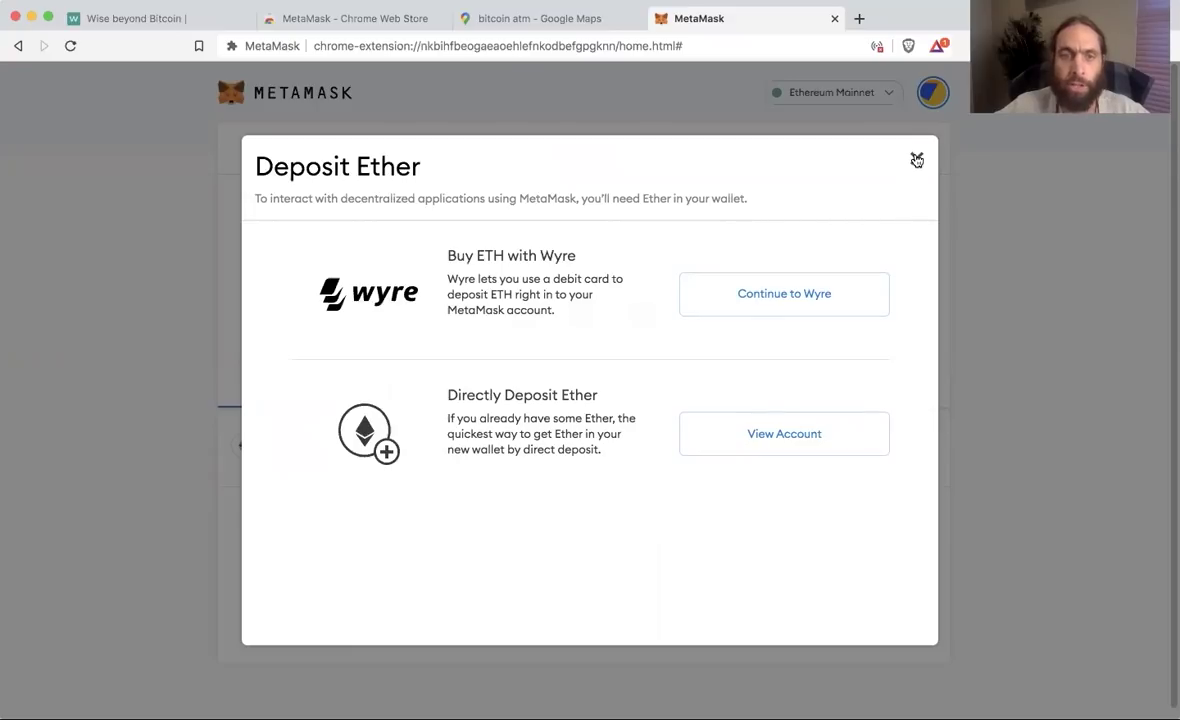
click(917, 161)
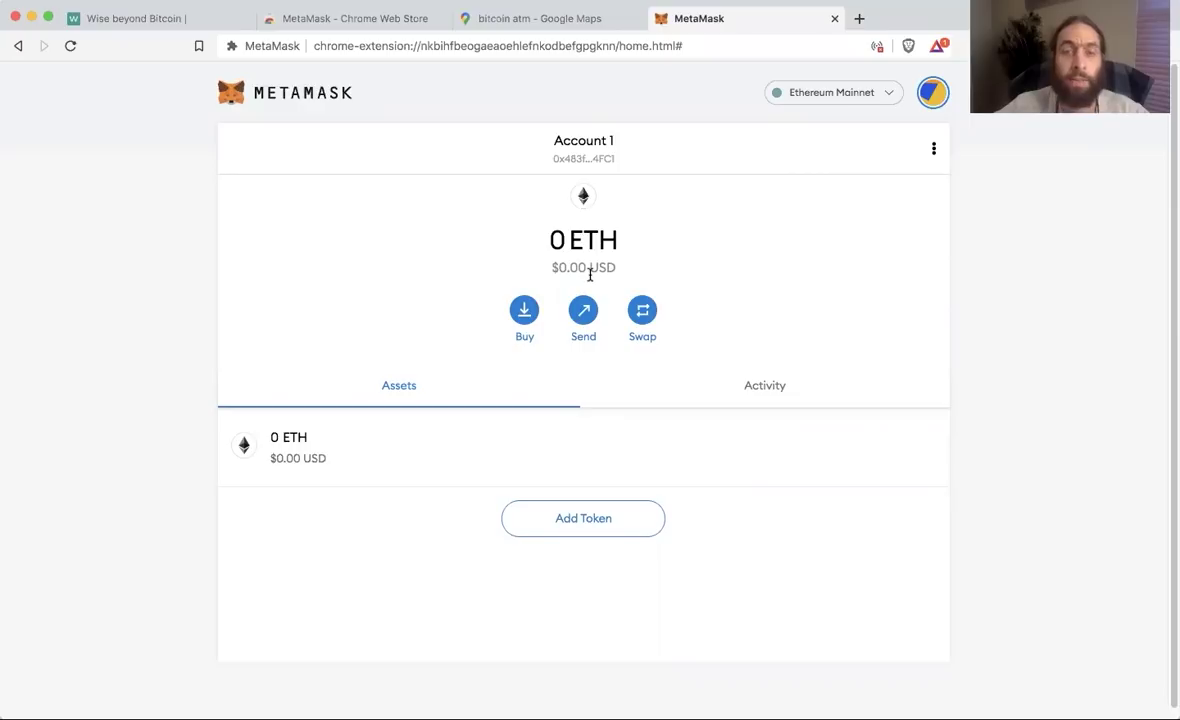
- Copy the wallet address of Account 1
mouse_move(589, 275)
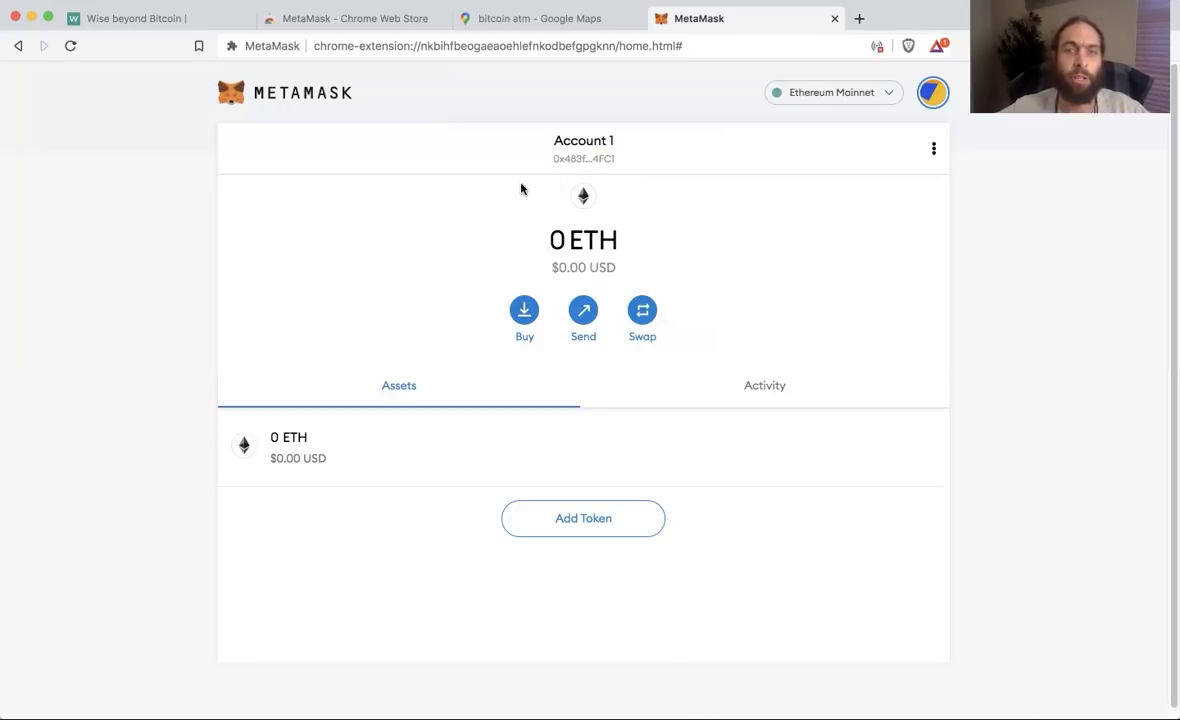
click(576, 162)
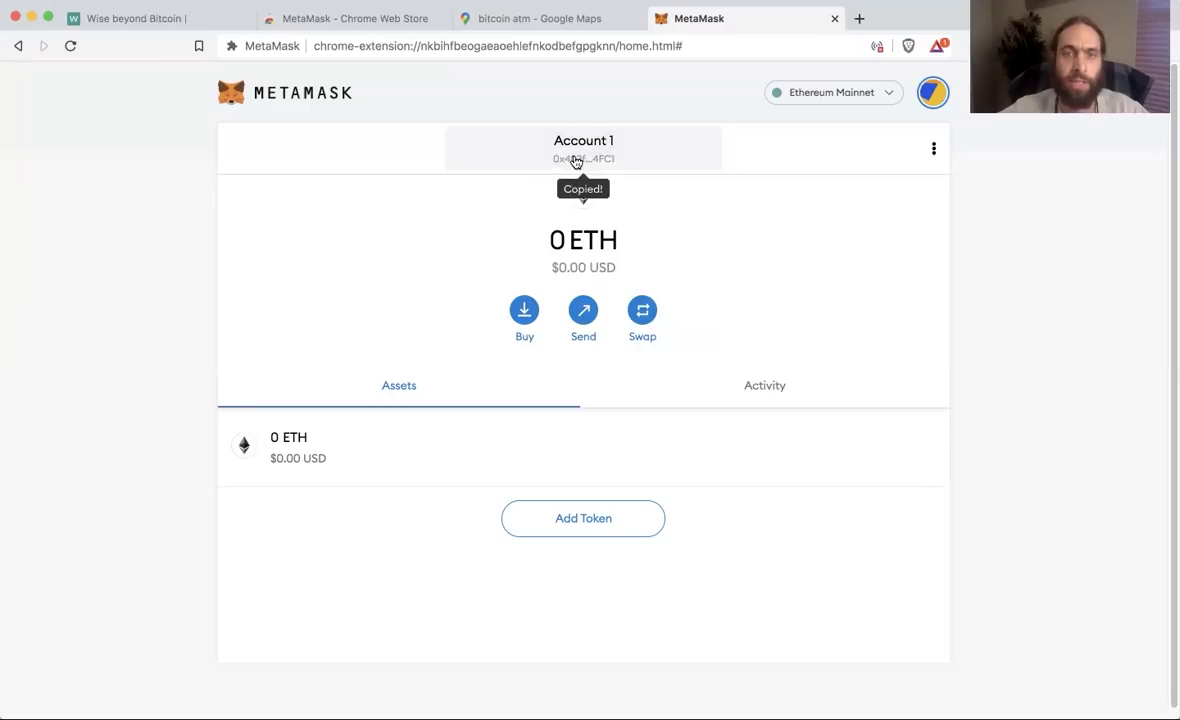
- View the recipient form for sending funds from Account 1 and cancel it
click(584, 318)
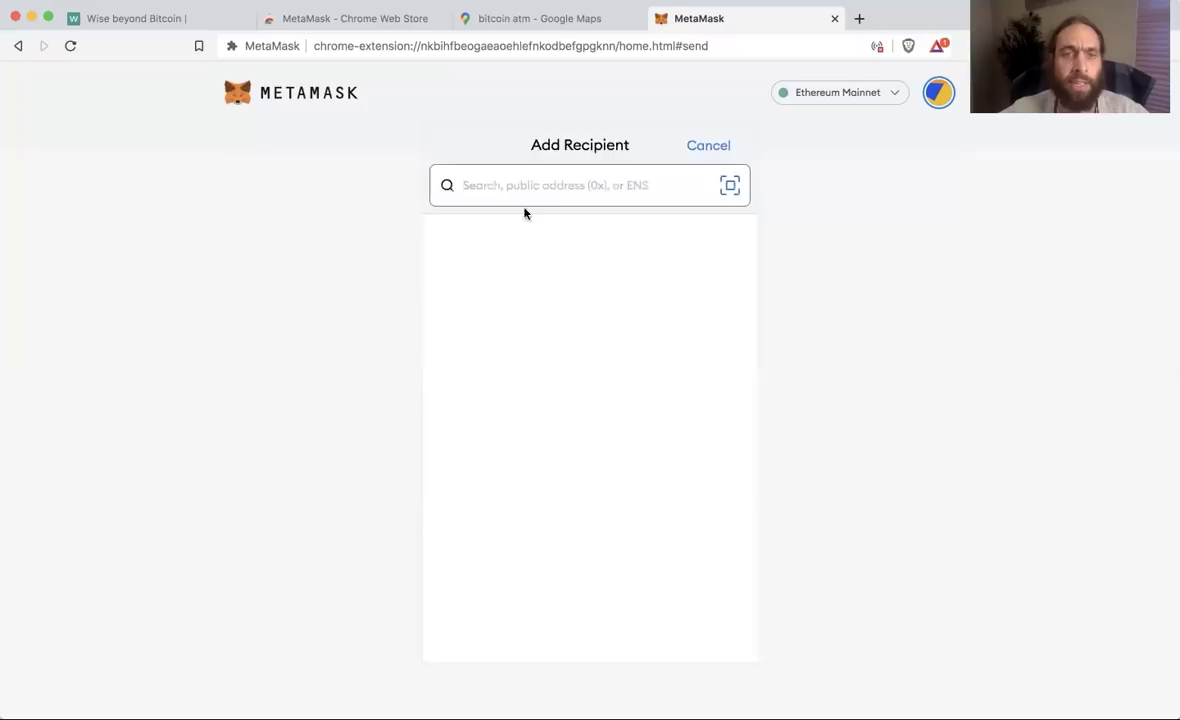
click(710, 148)
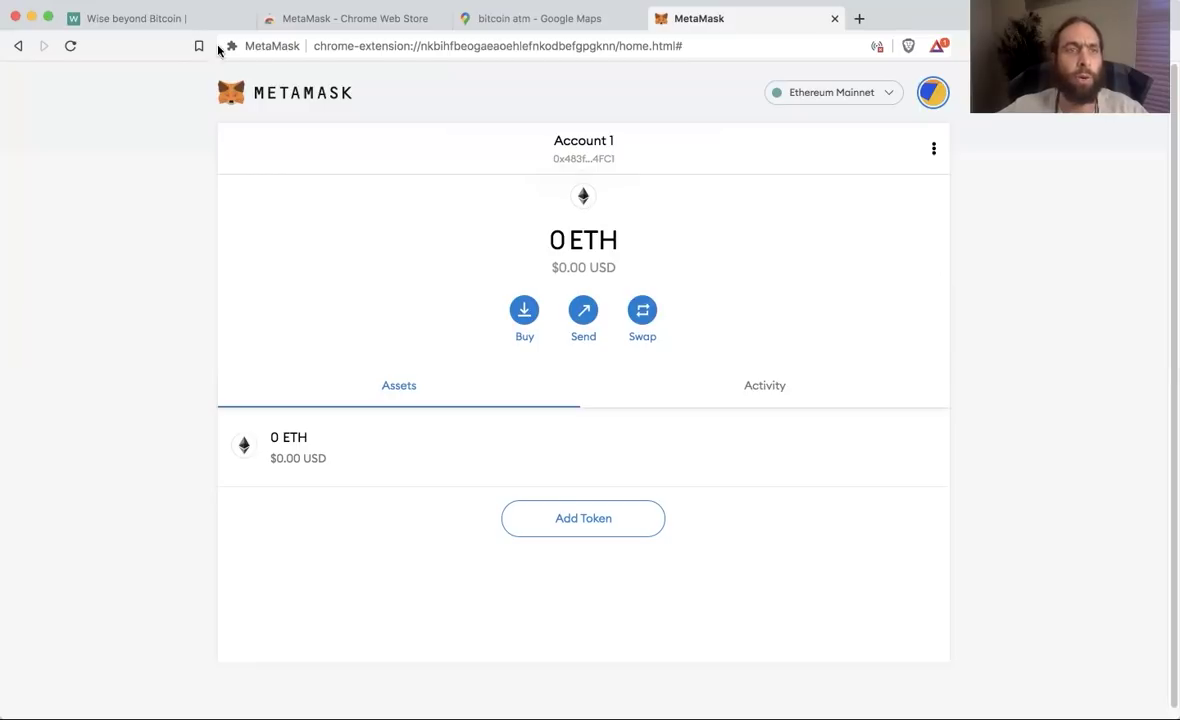
- Switch to the Wise Beyond Bitcoin page and review its Step 1 and Step 2 instructions
click(158, 20)
scroll(579, 470, down, 1)
scroll(579, 470, down, 4)
scroll(578, 472, down, 3)
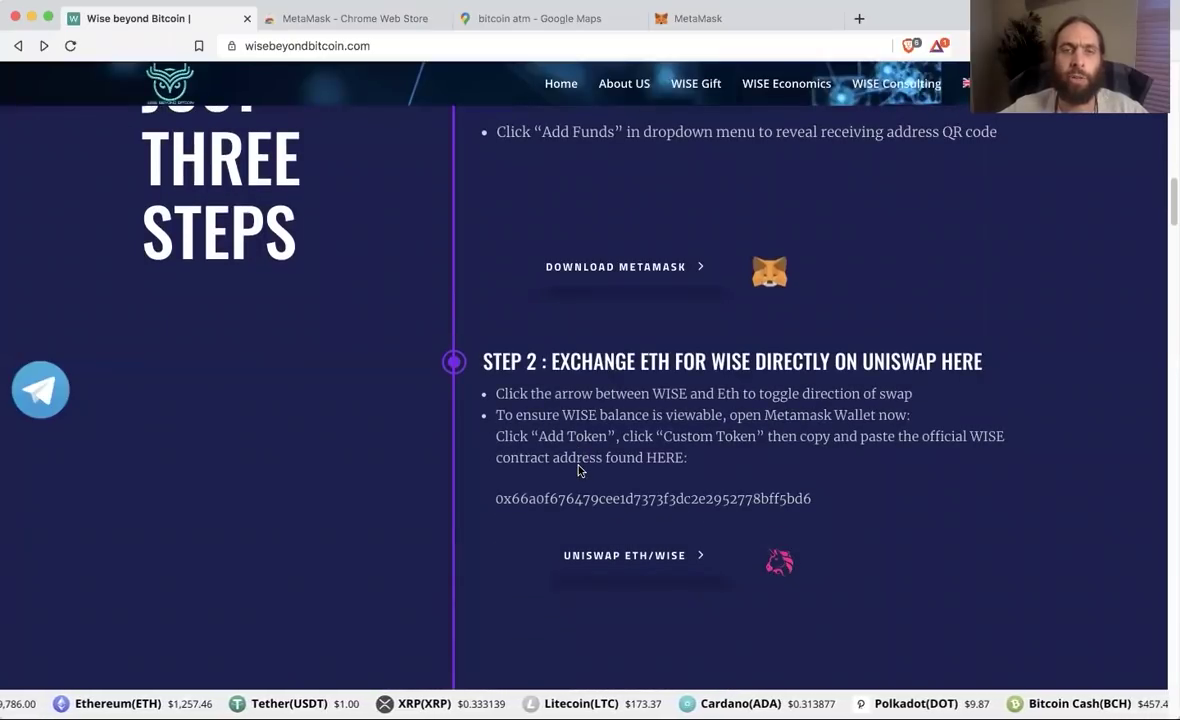
scroll(579, 469, up, 4)
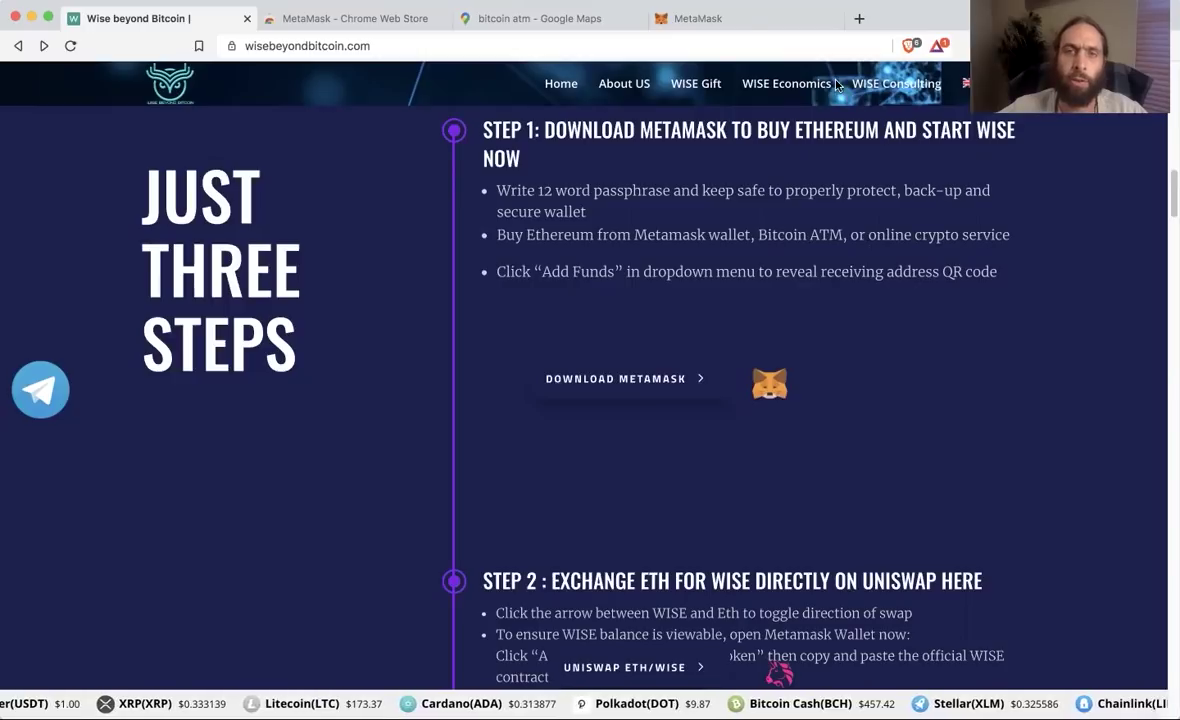
- Switch to Google Maps and search for Bitcoin ATMs in the Massachusetts area around Springfield and Hartford
click(577, 17)
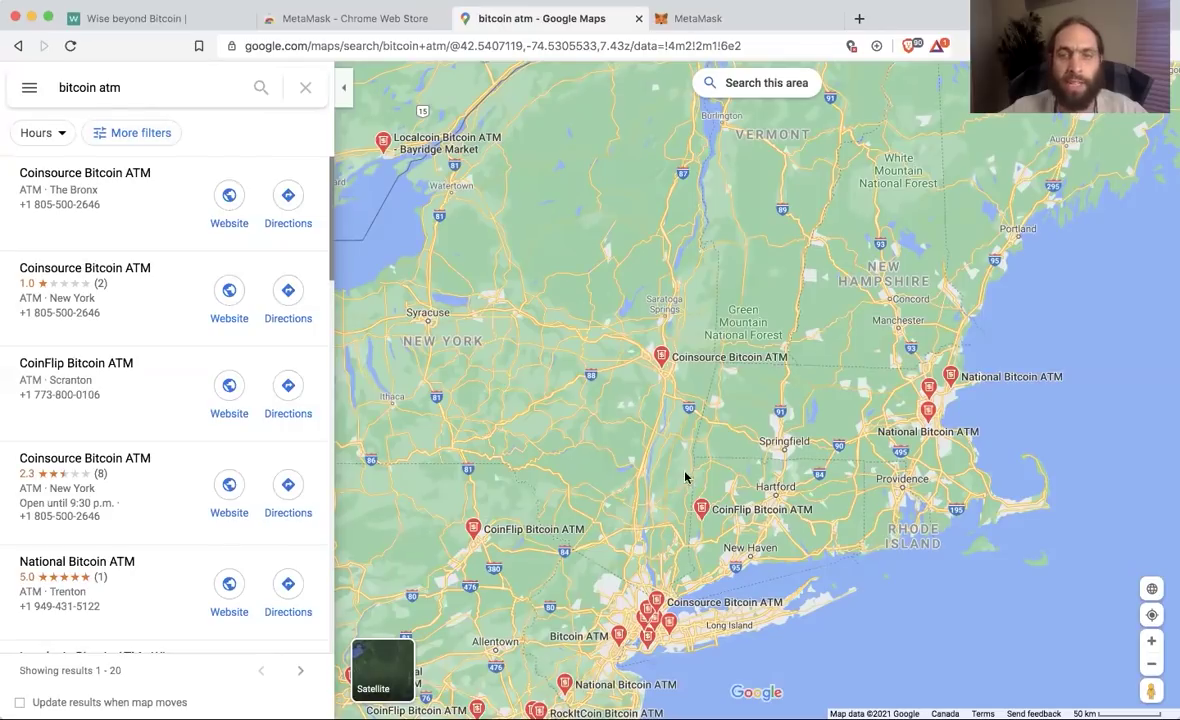
scroll(706, 474, up, 2)
scroll(706, 474, up, 3)
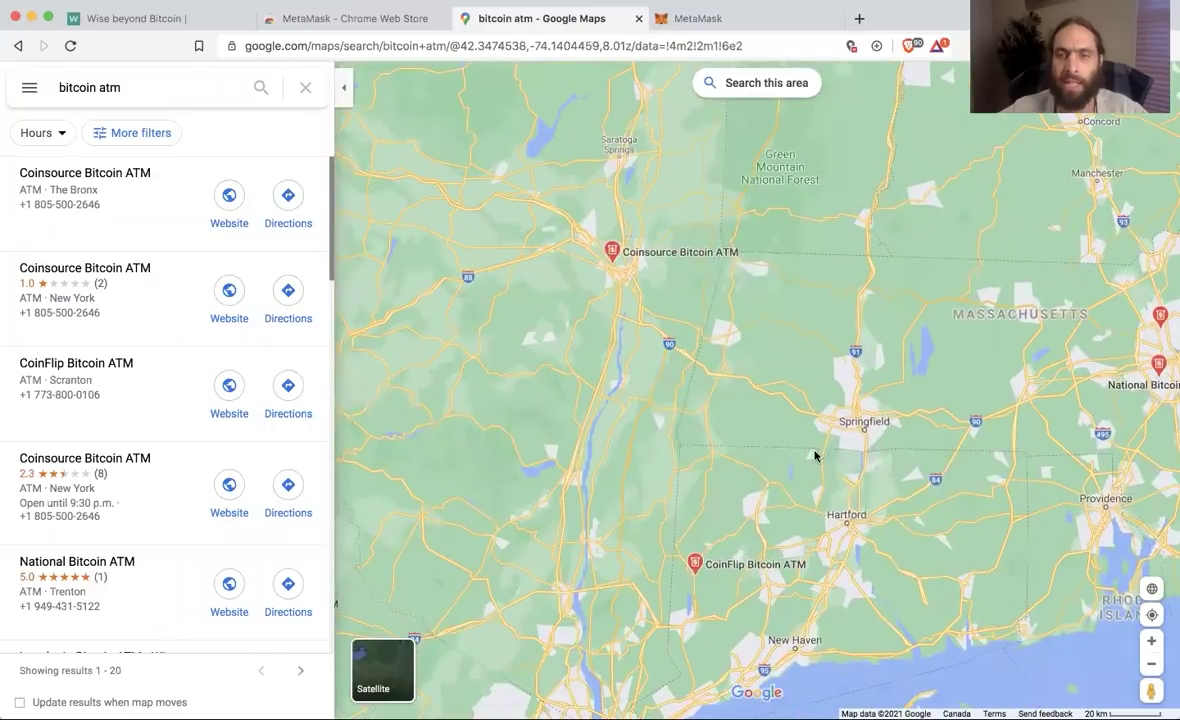
drag(814, 453, 682, 440)
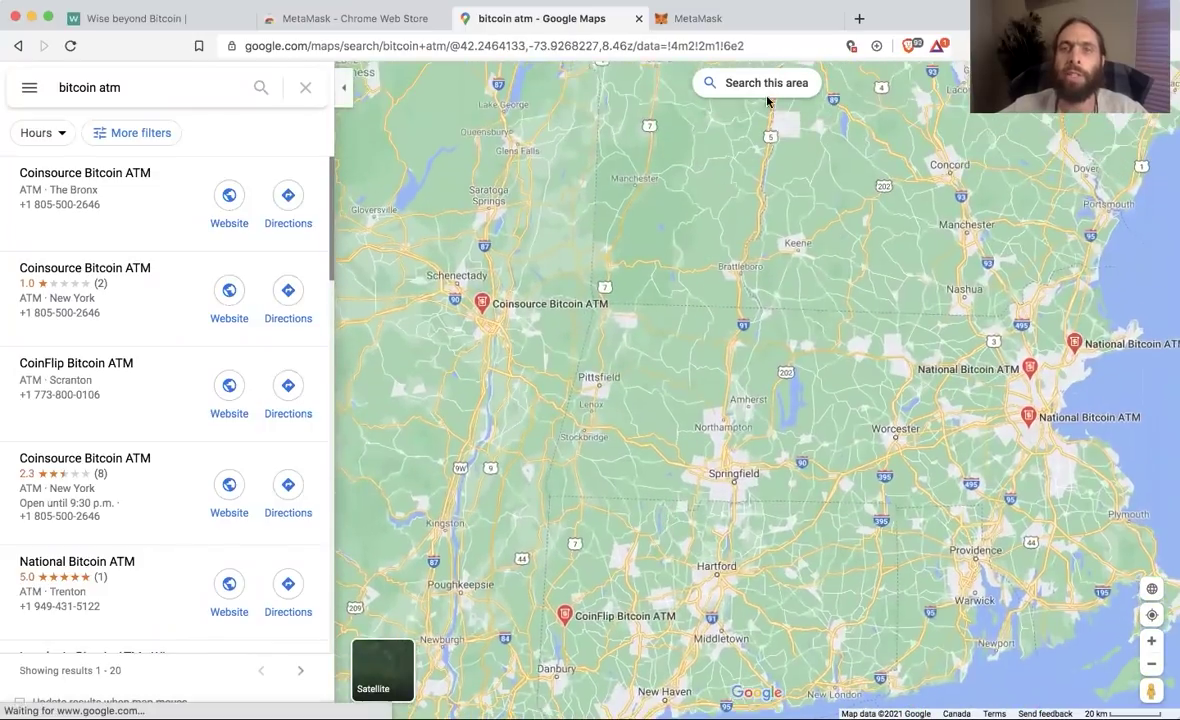
click(745, 83)
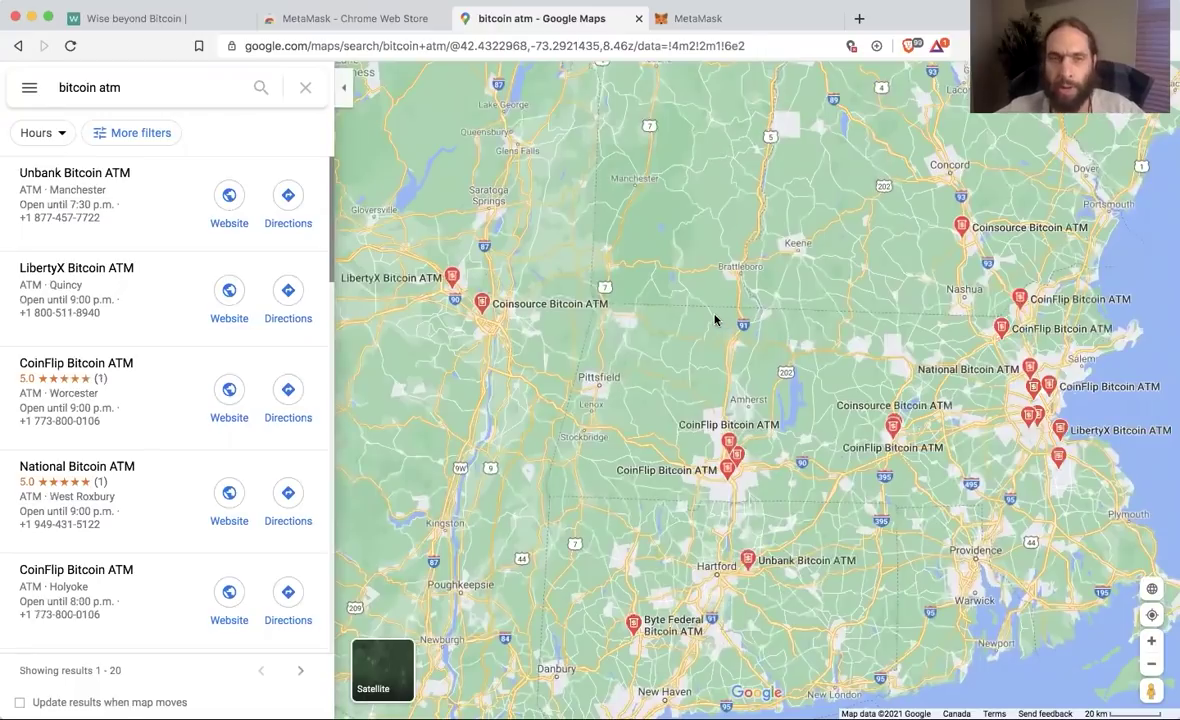
mouse_move(743, 437)
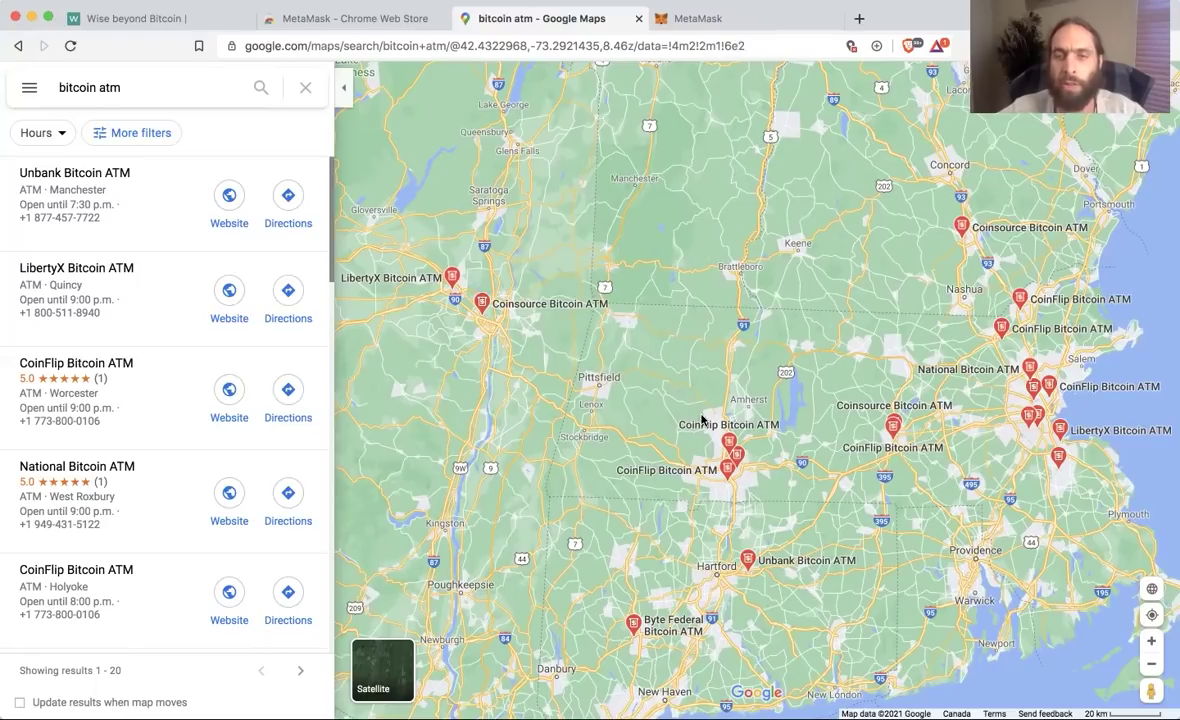
- Switch back to MetaMask and open the account details of Account 1
click(716, 22)
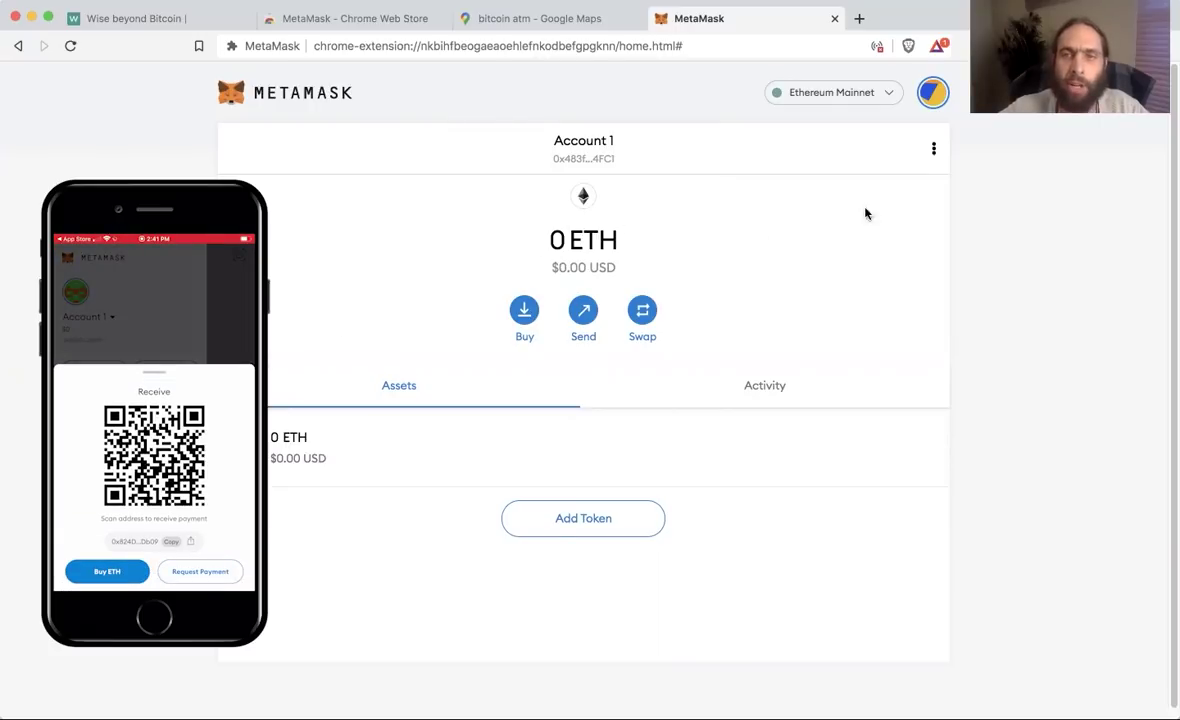
click(934, 149)
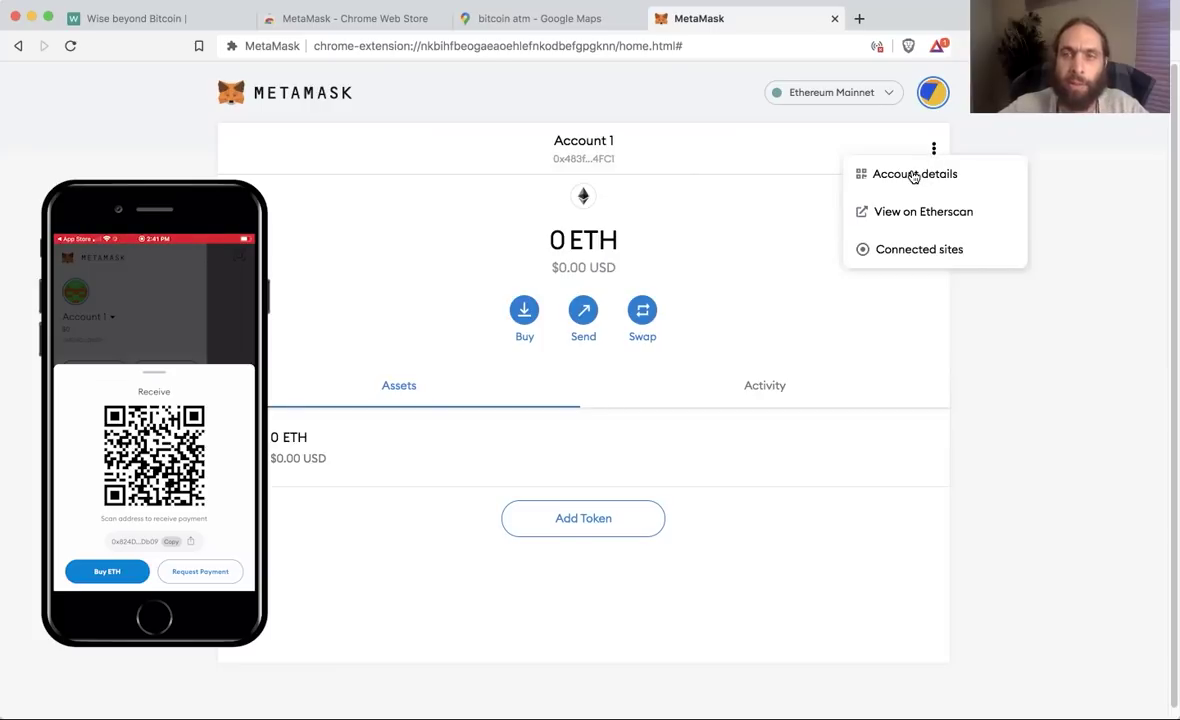
click(913, 174)
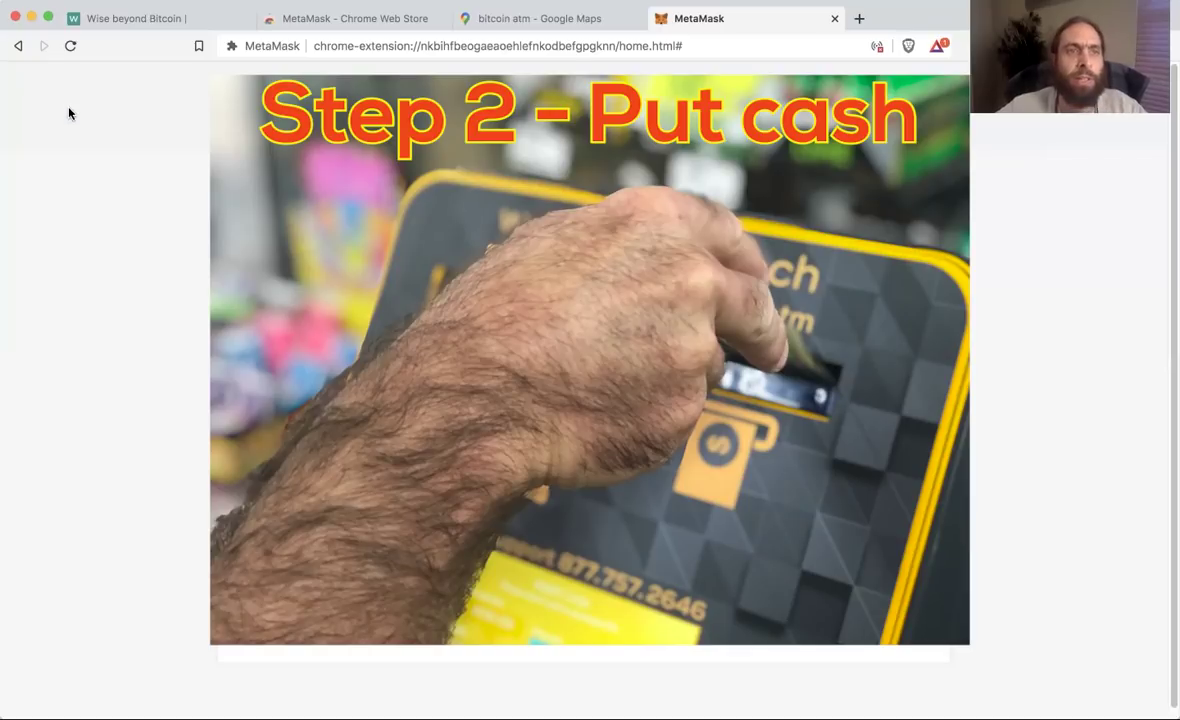
- Copy the official WISE contract address from Step 2 on the Wise Beyond Bitcoin page
click(130, 20)
scroll(590, 380, down, 3)
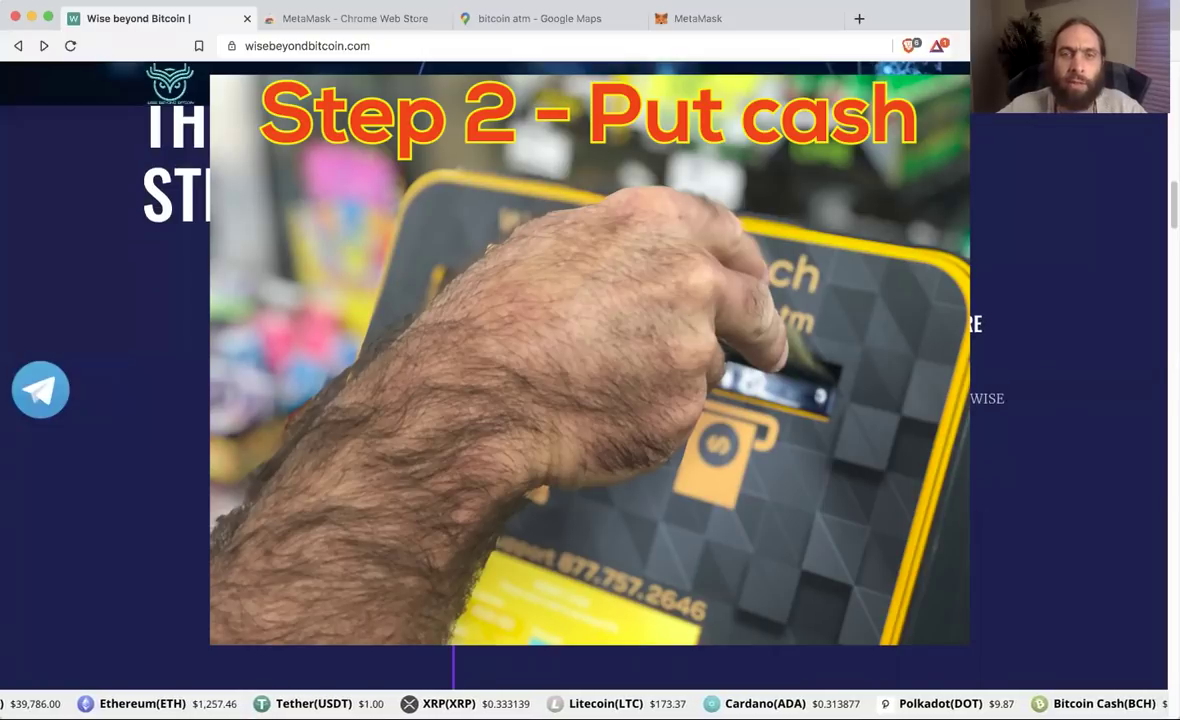
scroll(590, 380, up, 2)
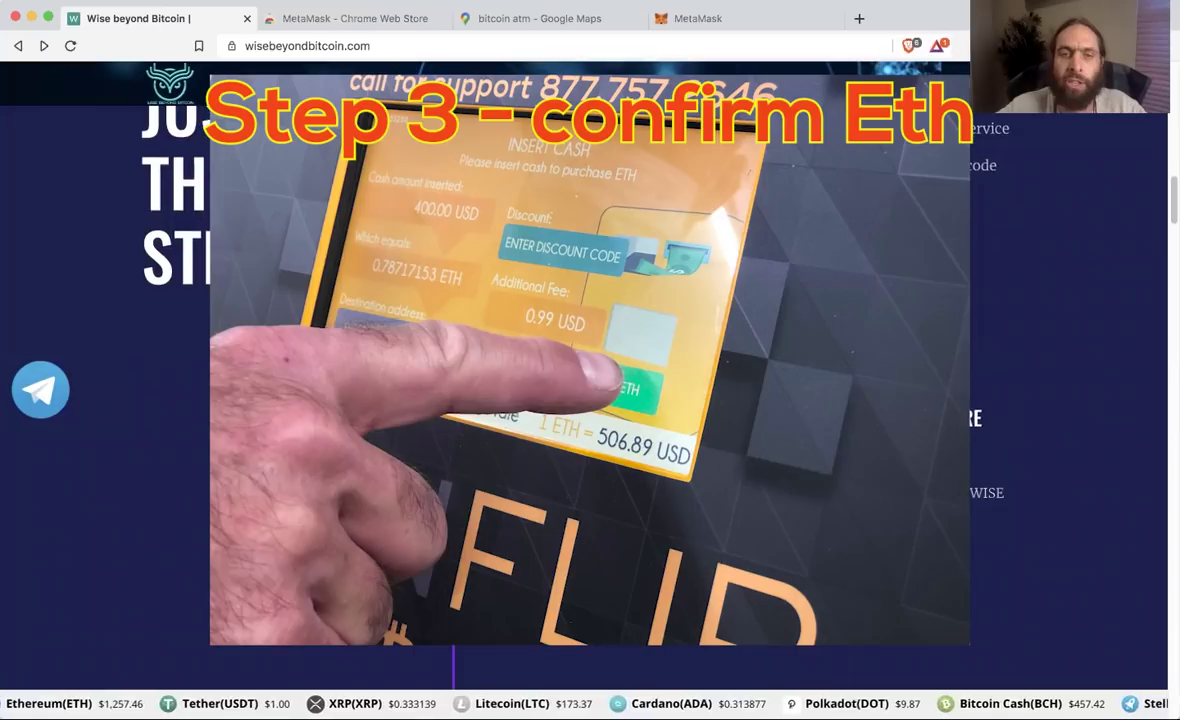
scroll(590, 380, down, 2)
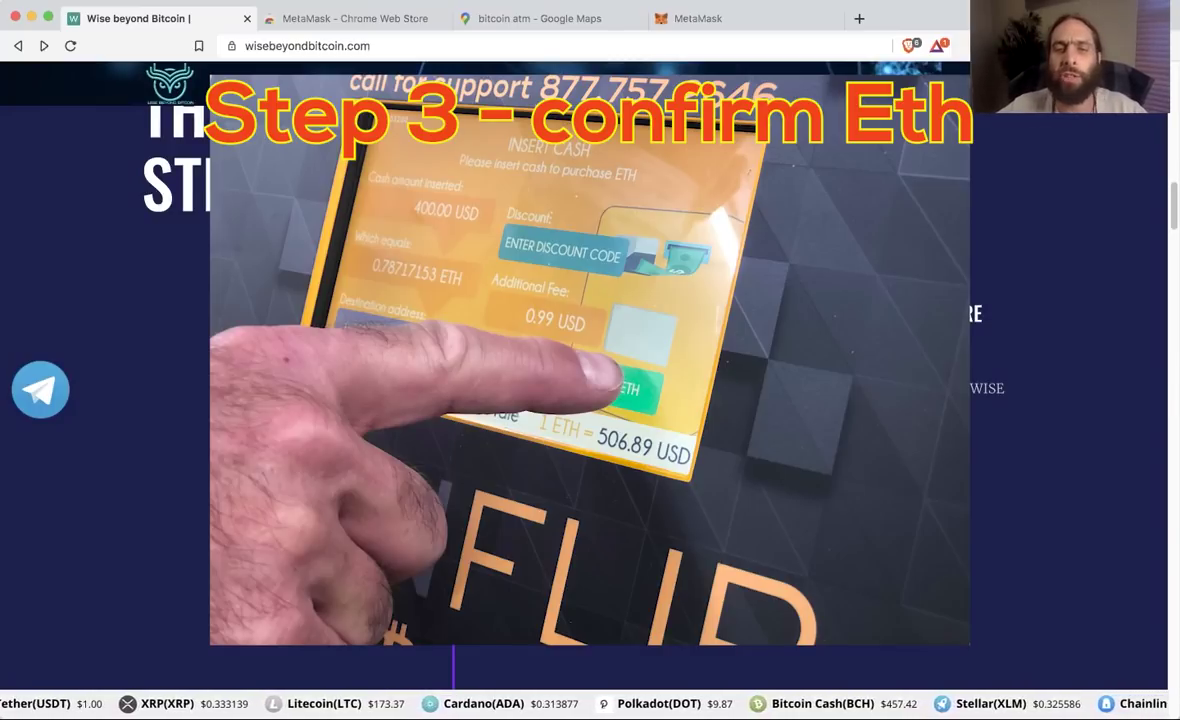
scroll(590, 380, down, 1)
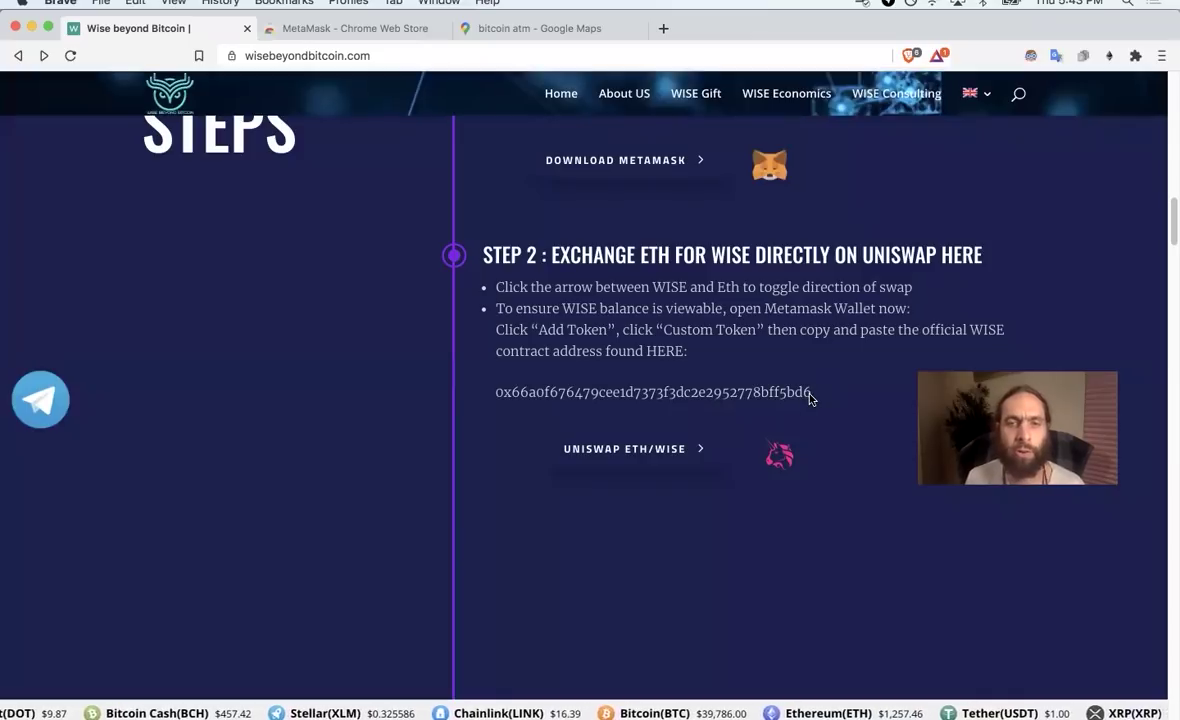
drag(812, 397, 493, 398)
right_click(512, 392)
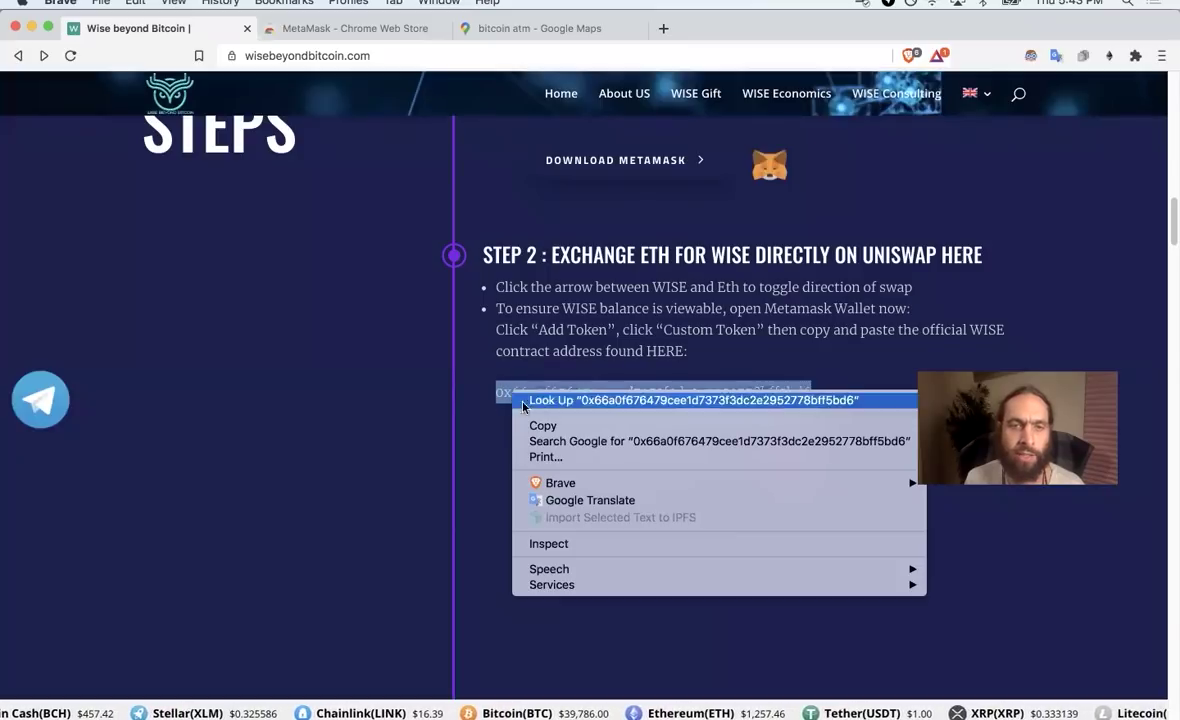
click(541, 426)
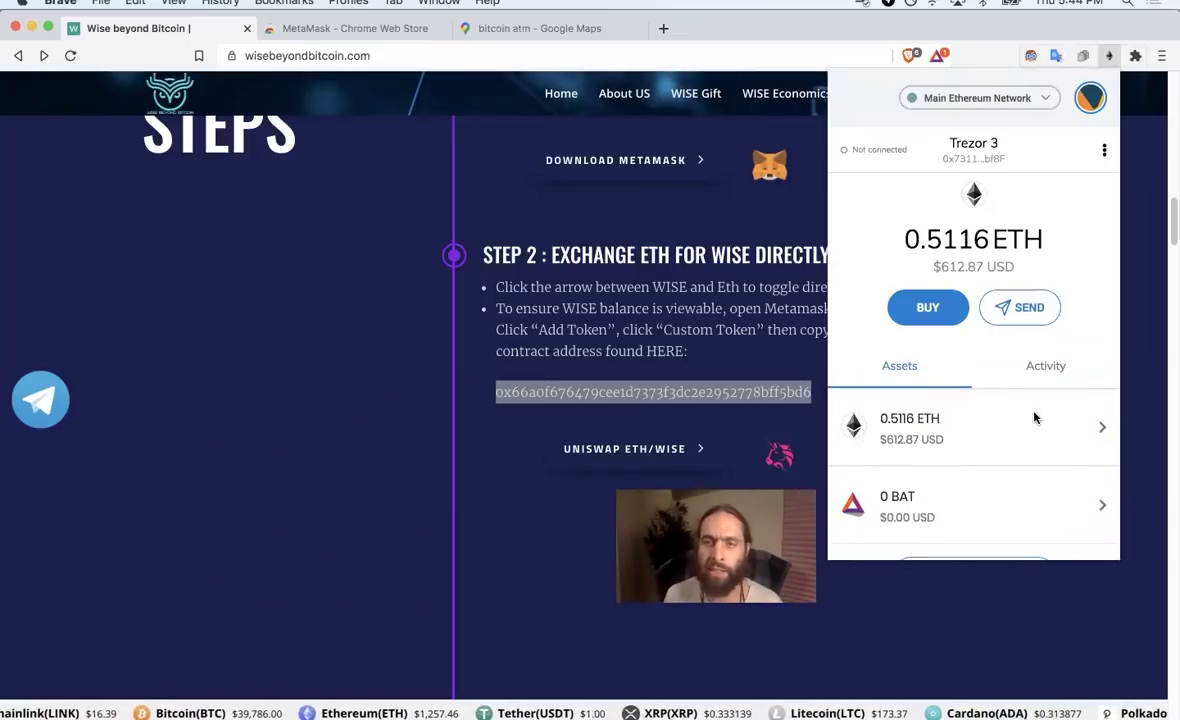
- Add WISE to the wallet as a custom token using the copied contract address, return to the account overview and close the wallet
scroll(1033, 416, down, 1)
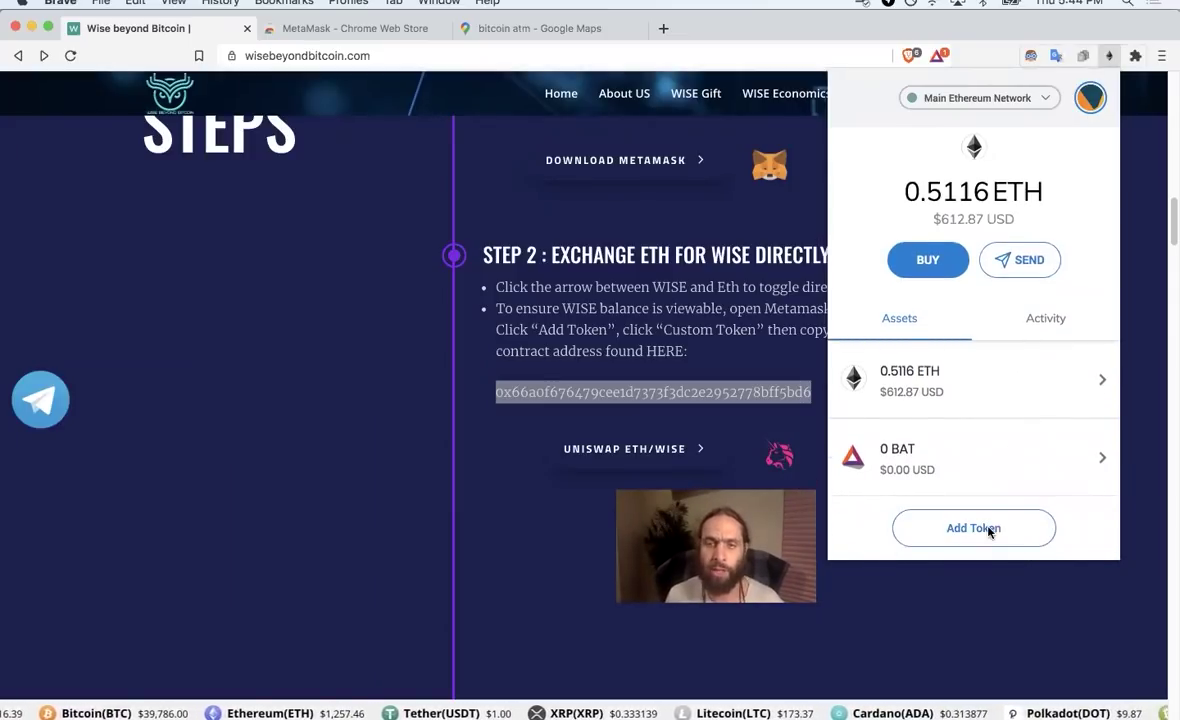
click(908, 528)
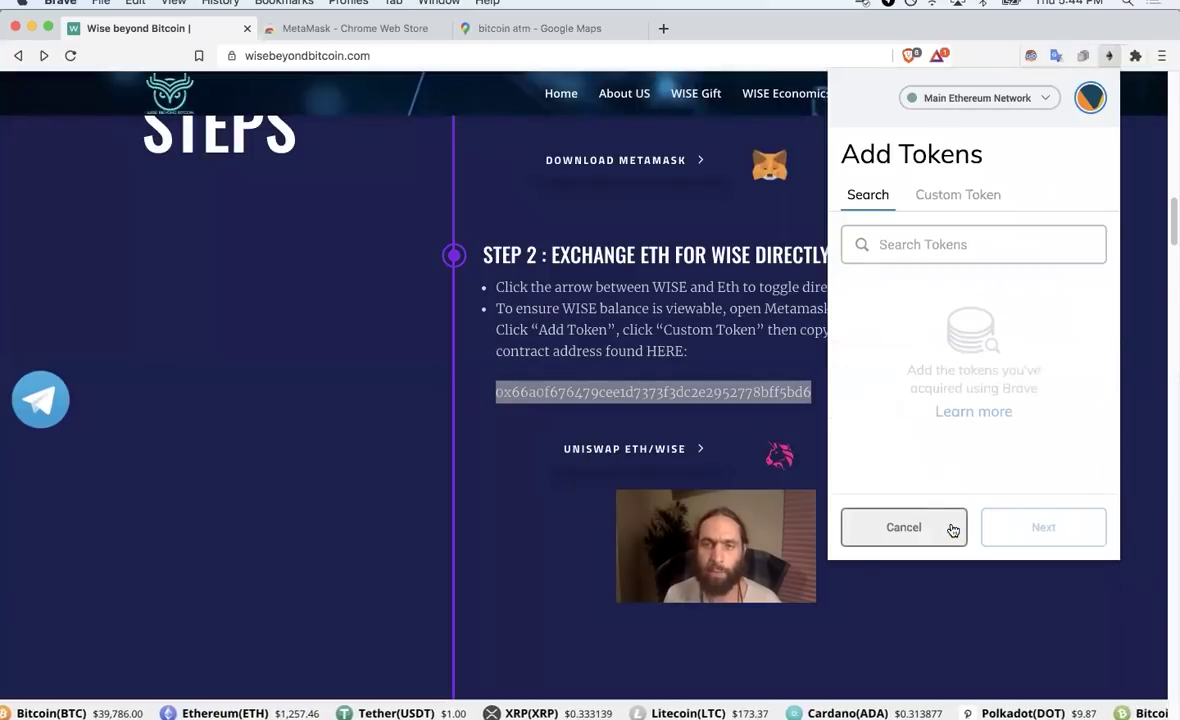
click(955, 196)
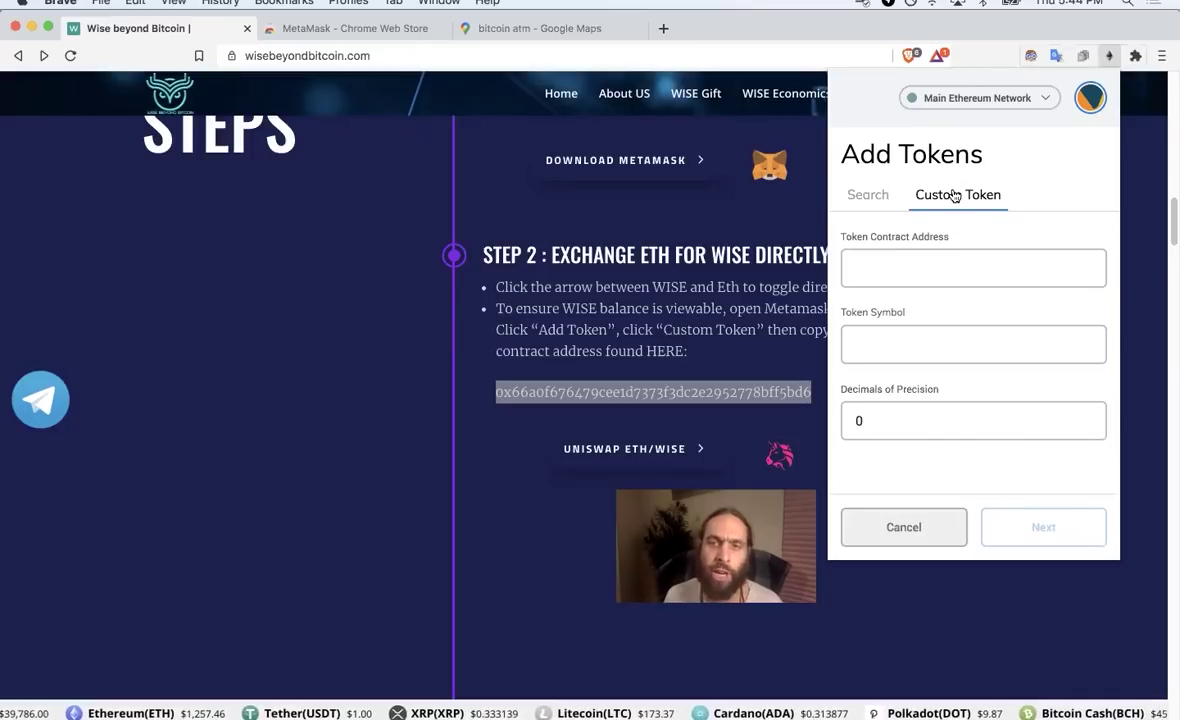
right_click(906, 265)
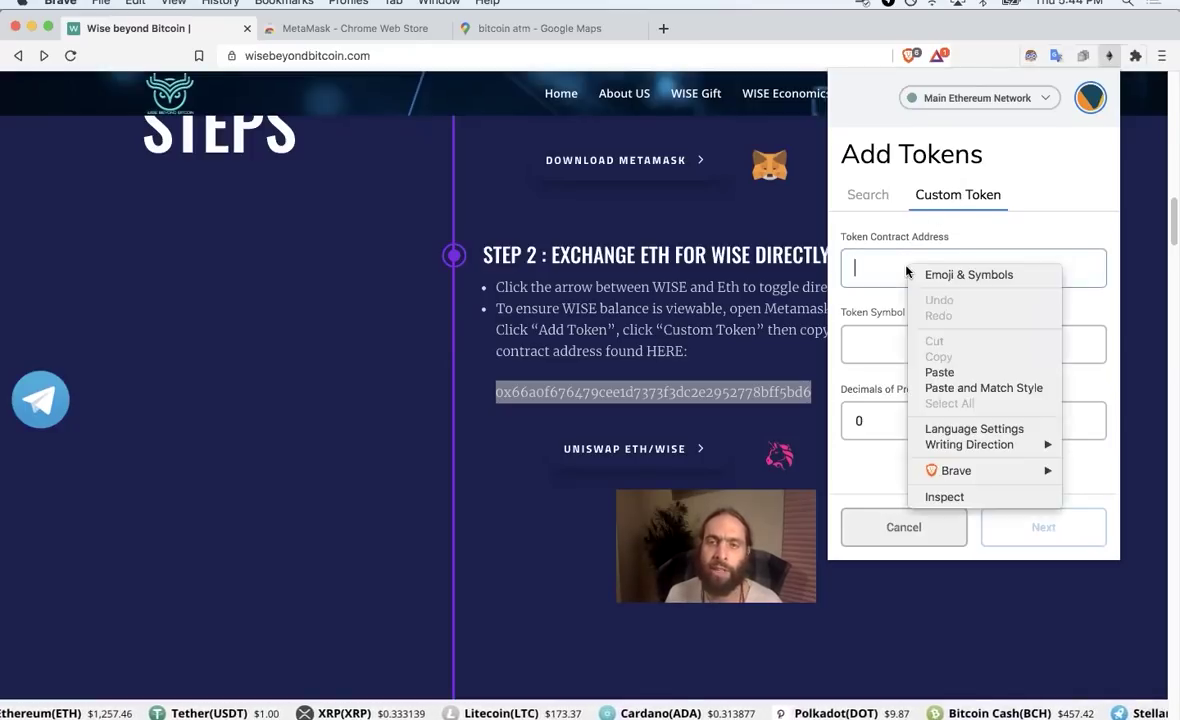
click(940, 373)
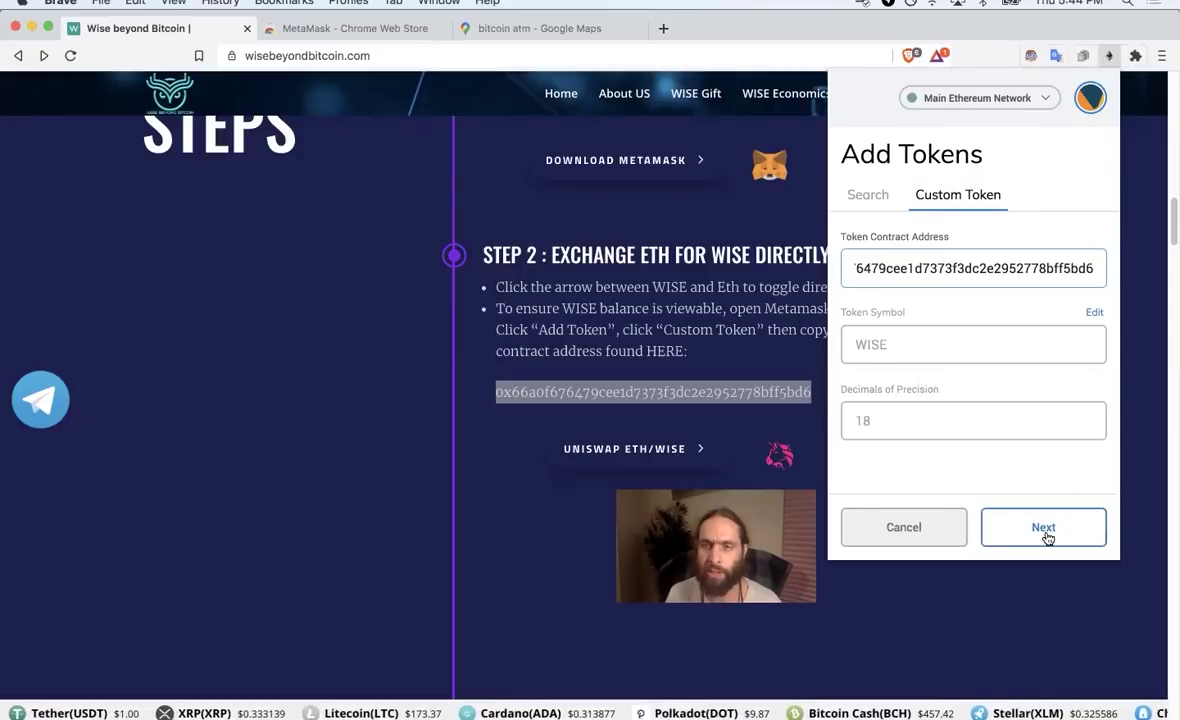
click(1045, 530)
click(1045, 530)
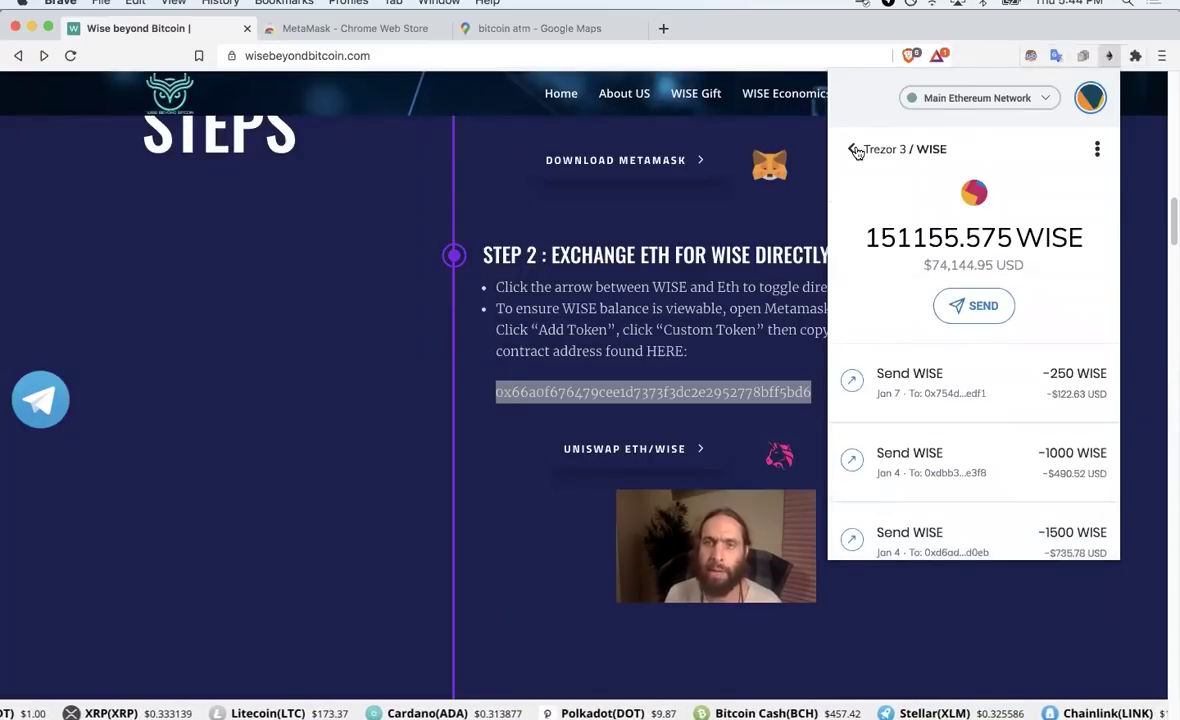
click(855, 150)
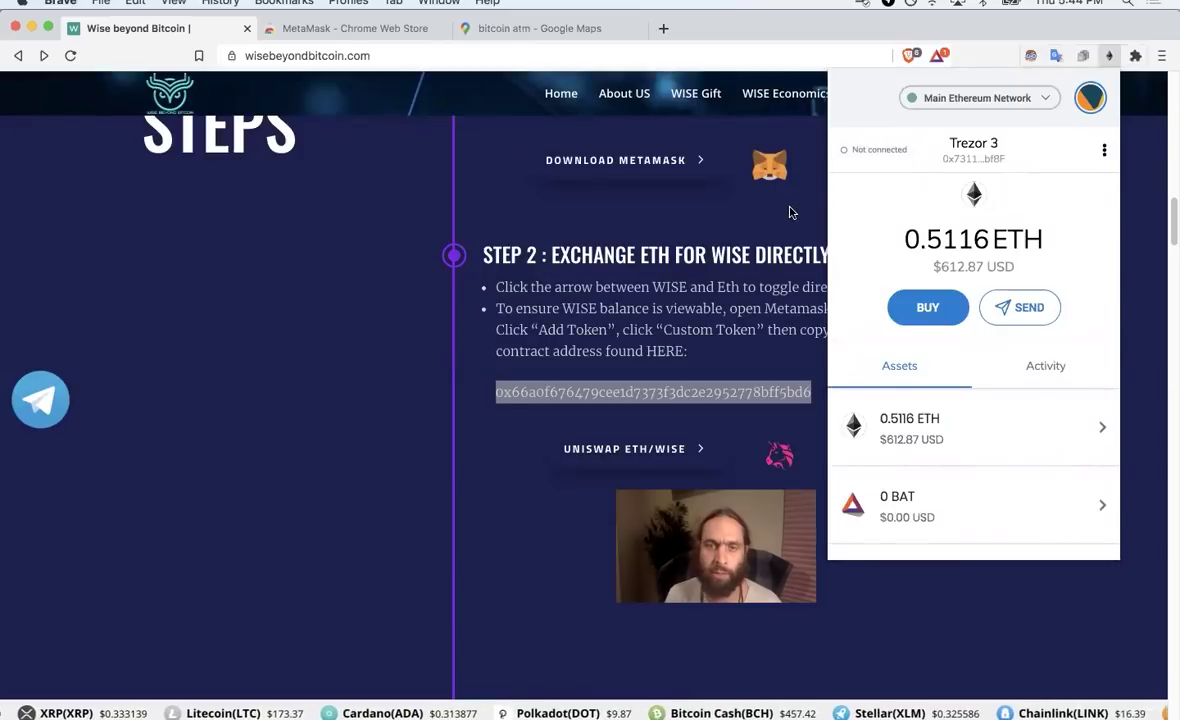
click(728, 194)
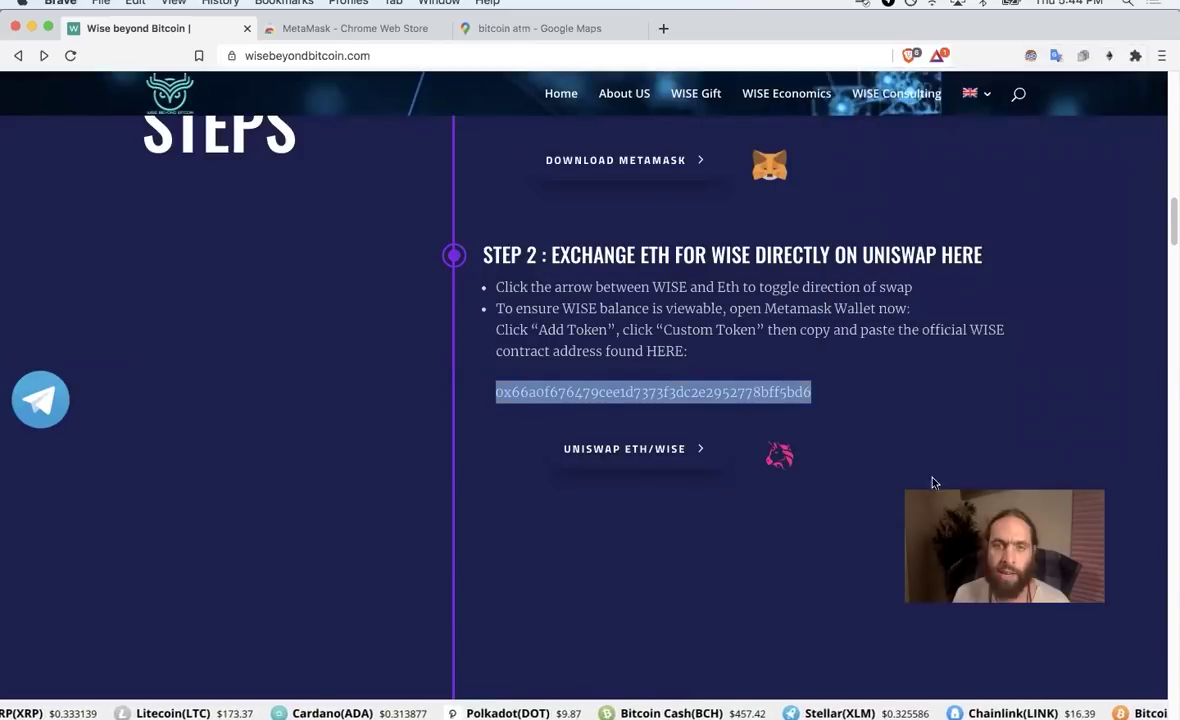
- Open the Uniswap ETH/WISE link in a new tab and acknowledge the imported Wise Token warning
right_click(648, 450)
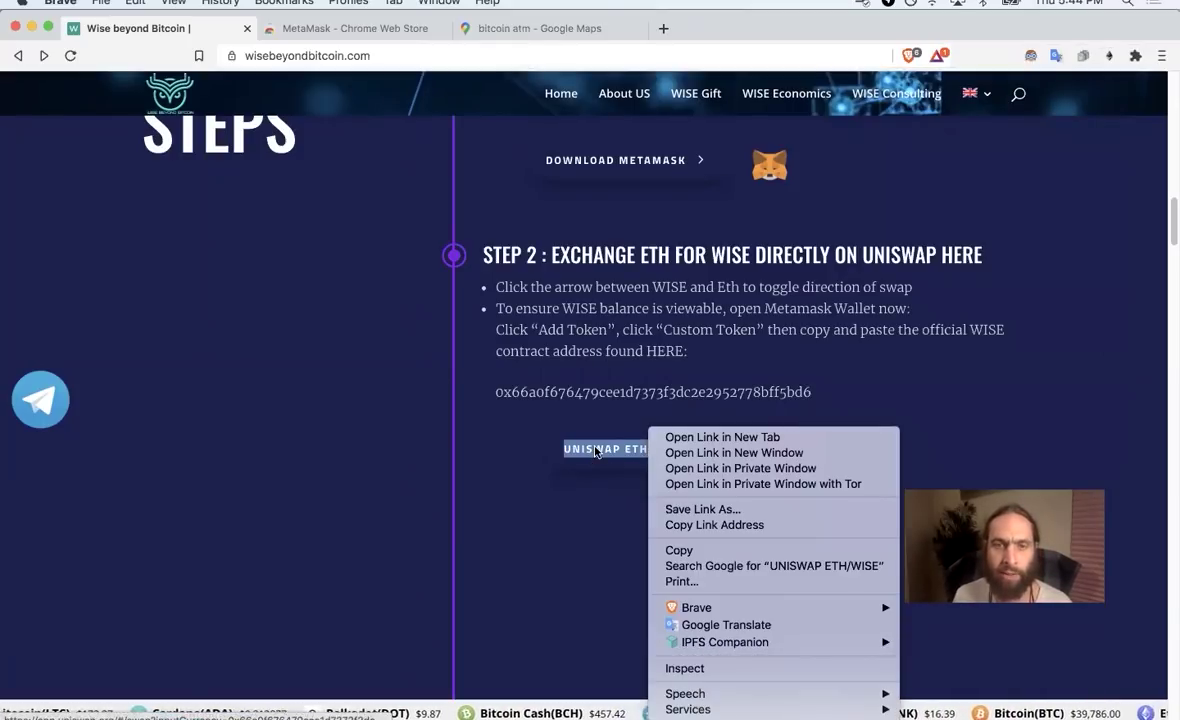
click(594, 452)
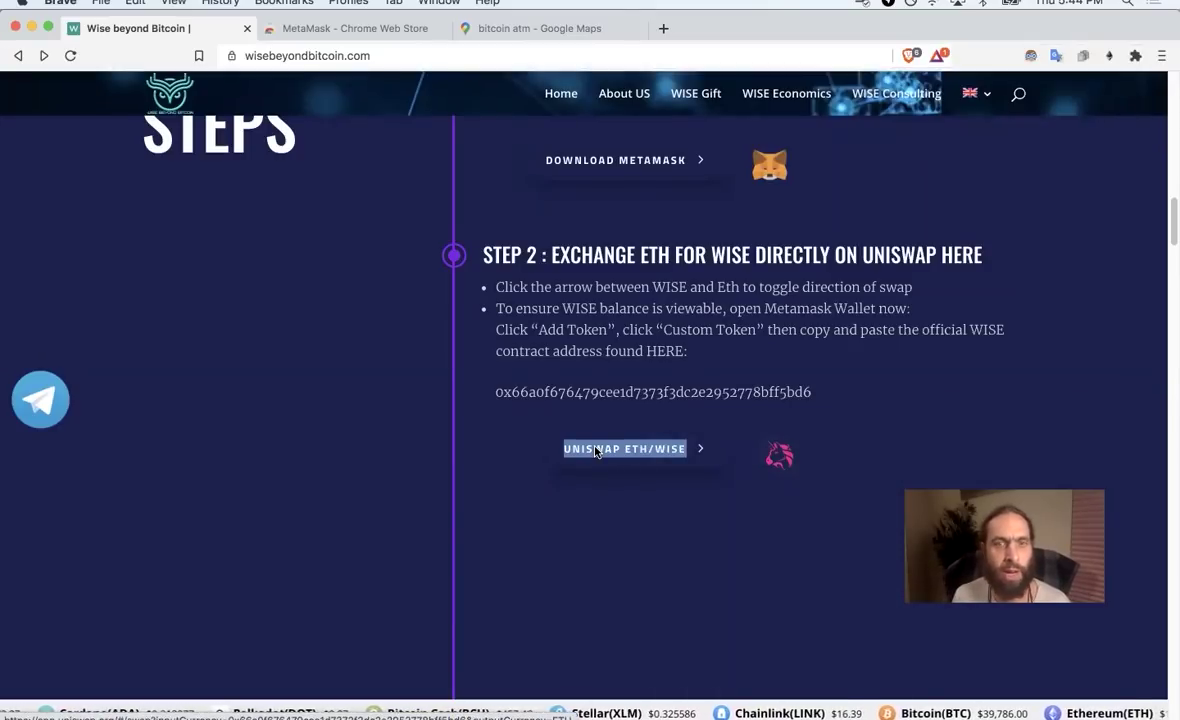
right_click(594, 452)
click(660, 437)
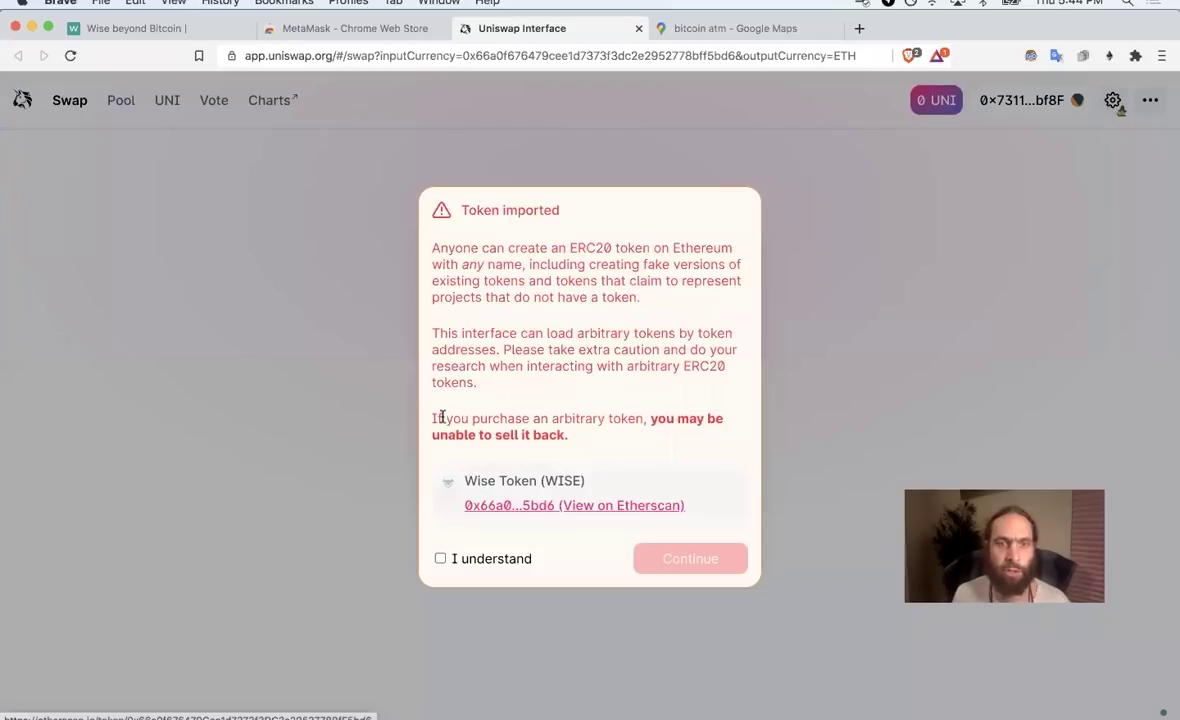
click(441, 559)
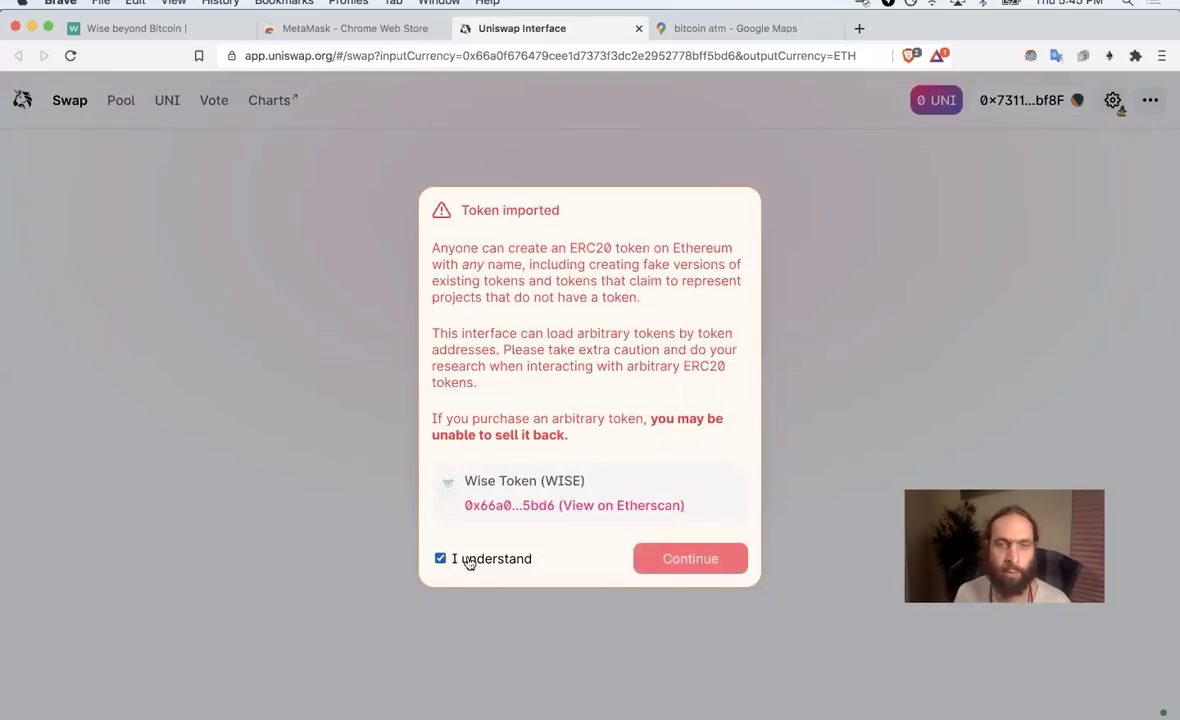
click(667, 563)
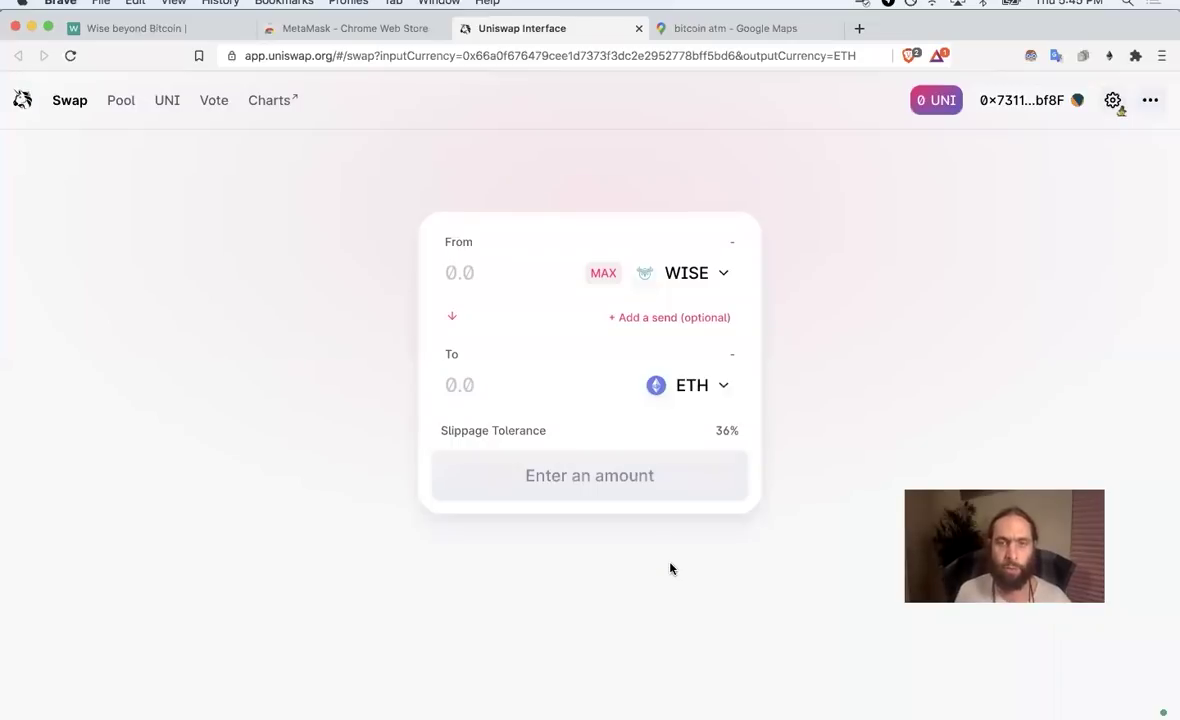
- Return to the Wise Beyond Bitcoin page and review the Step 2 instructions for exchanging ETH for WISE
click(145, 29)
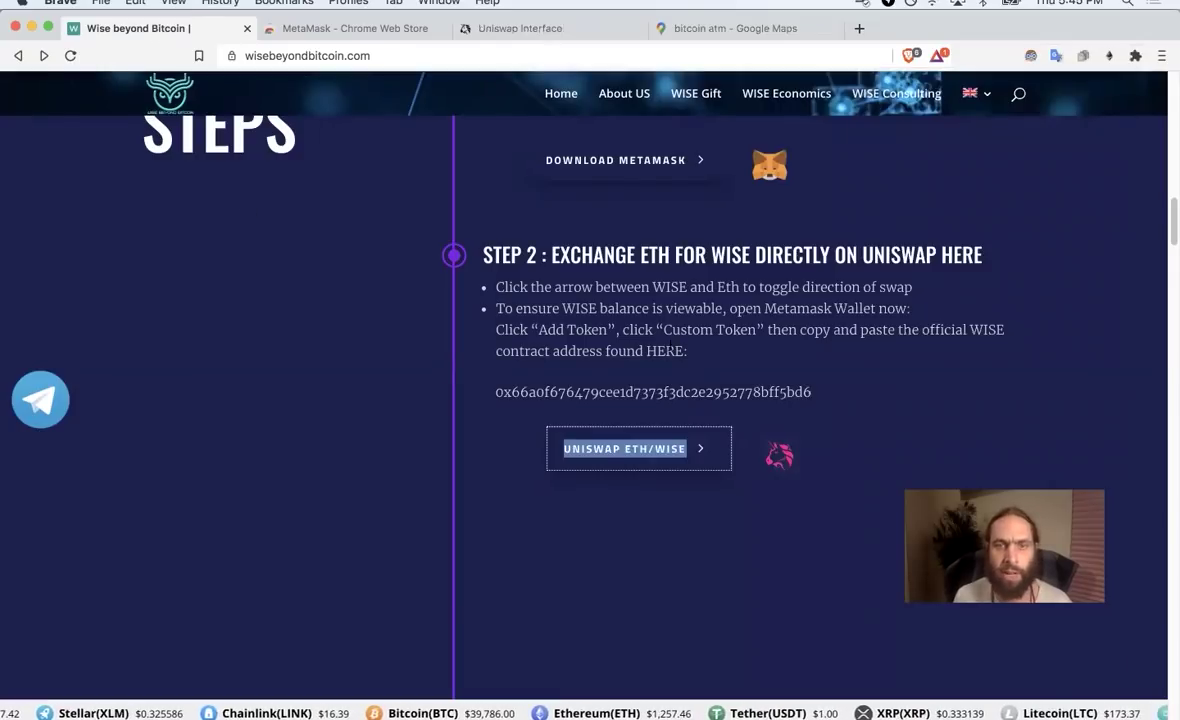
click(671, 342)
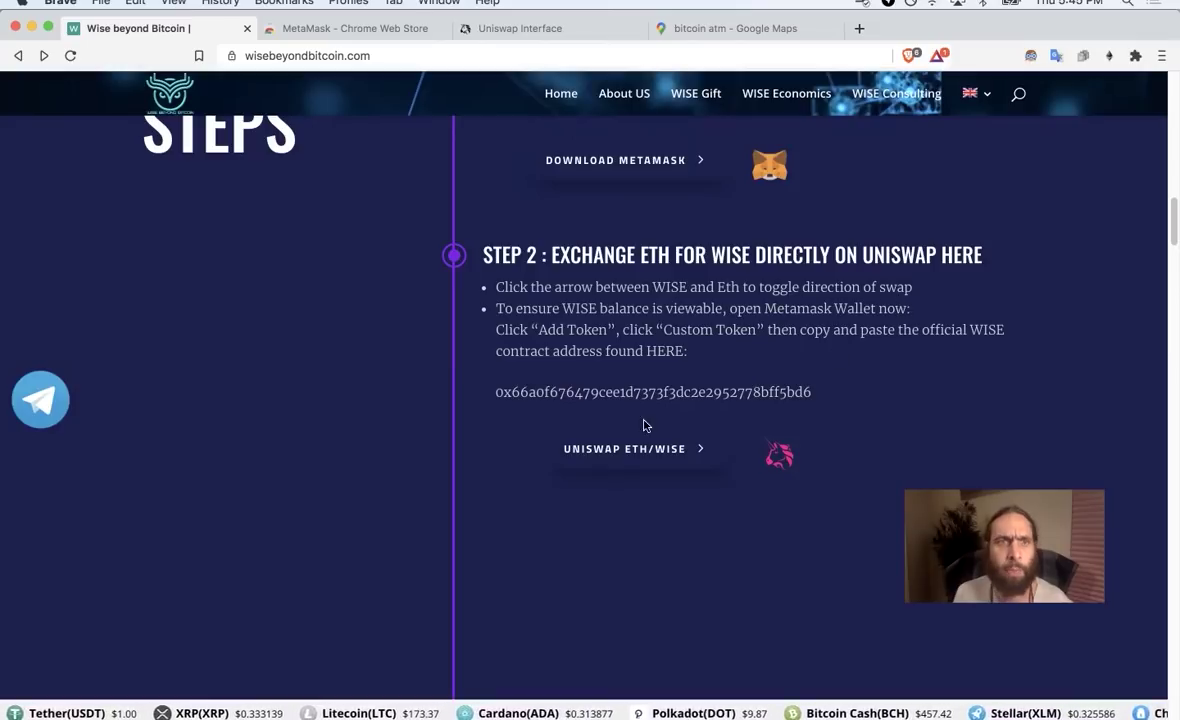
- On the Uniswap page, look up the token to swap from by the copied WISE contract address, and close the token list
click(487, 29)
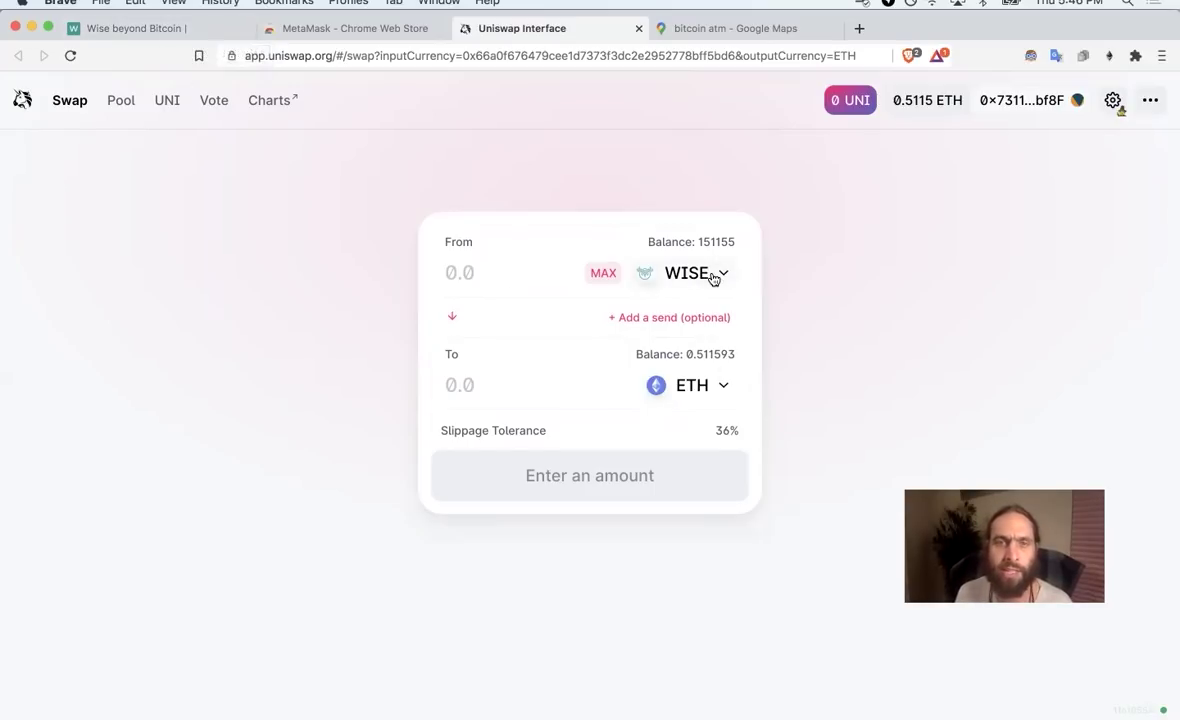
click(713, 279)
right_click(485, 205)
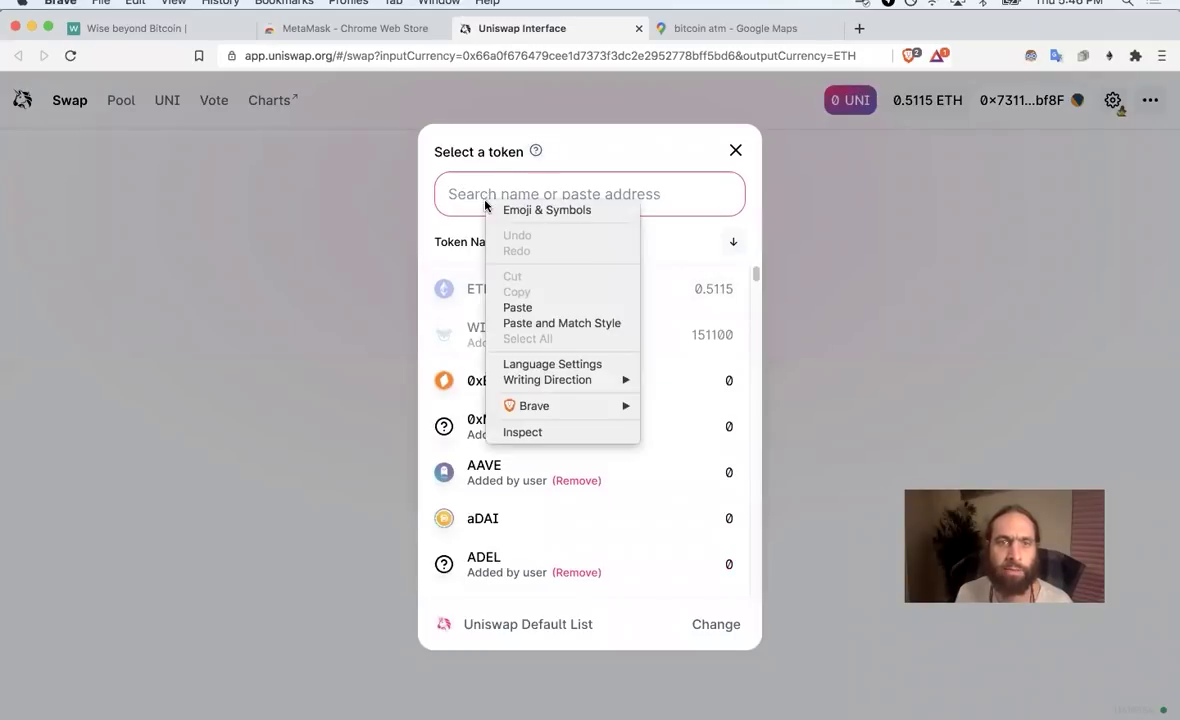
click(530, 307)
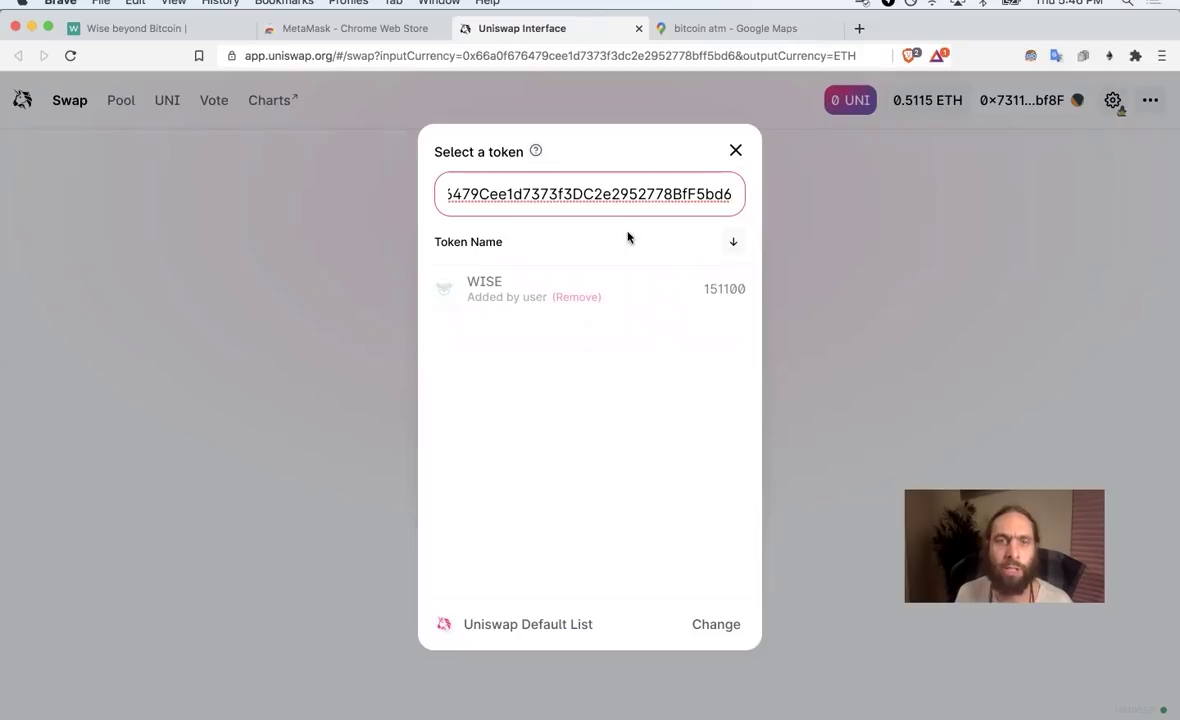
click(736, 152)
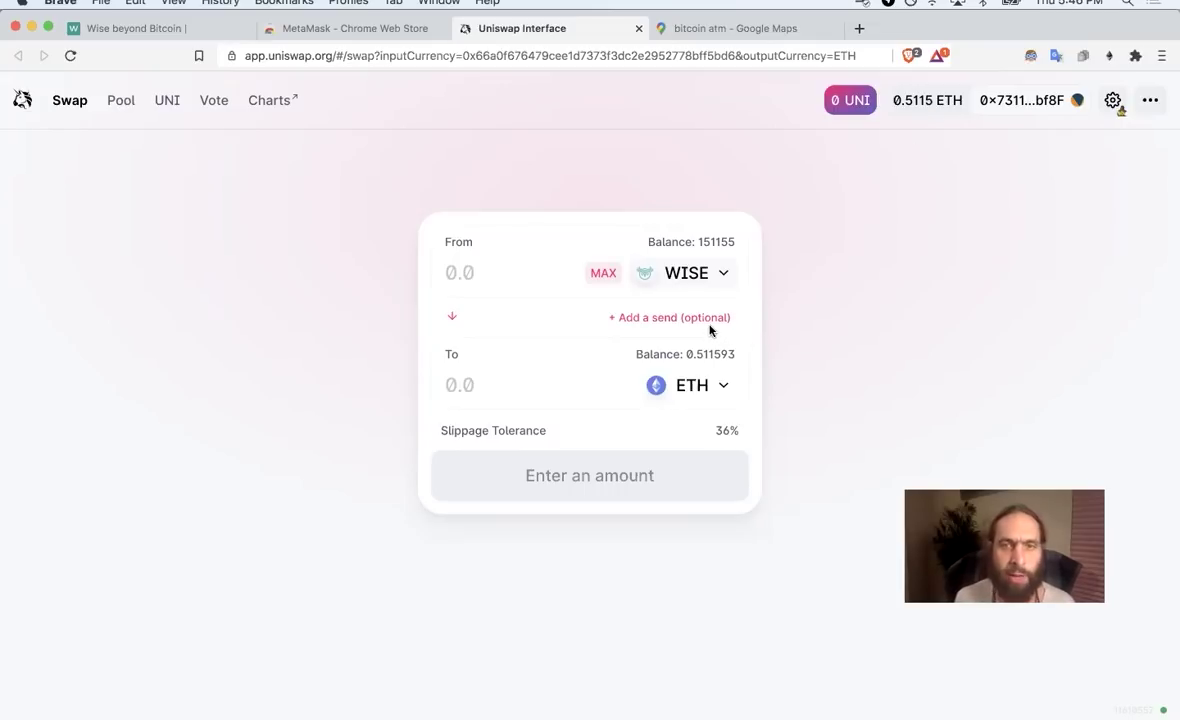
- Toggle the swap direction so that ETH is exchanged for WISE
click(452, 319)
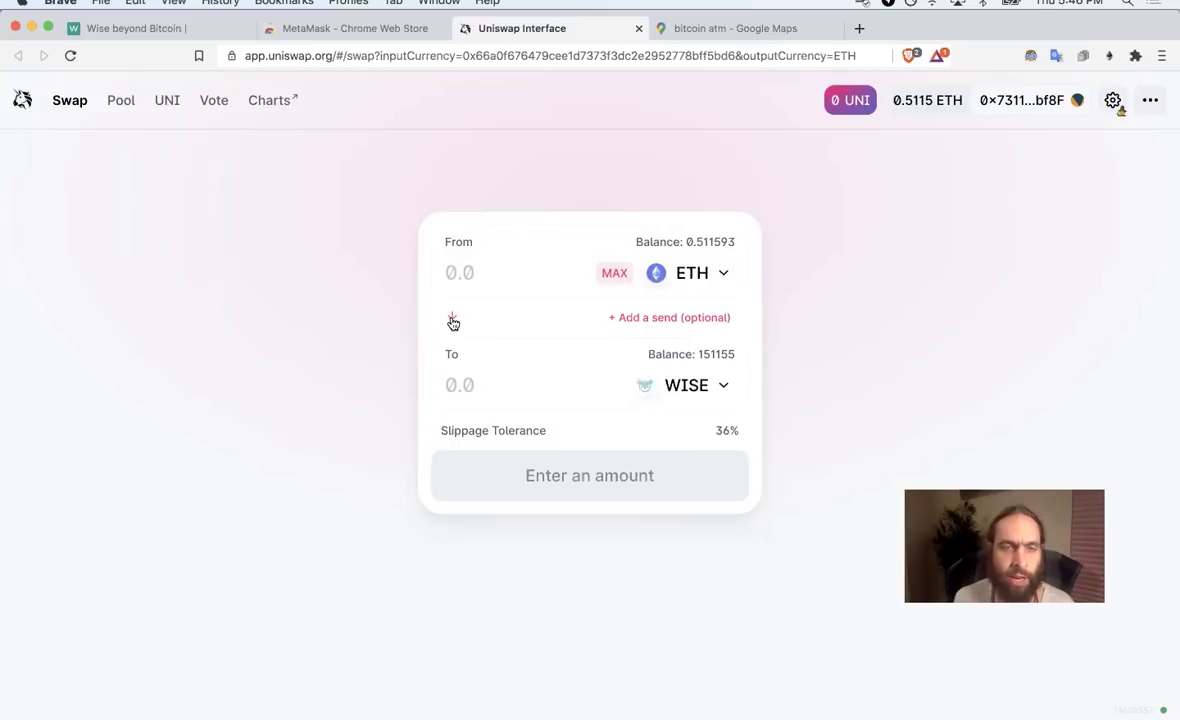
click(452, 319)
click(452, 319)
click(452, 319)
click(452, 319)
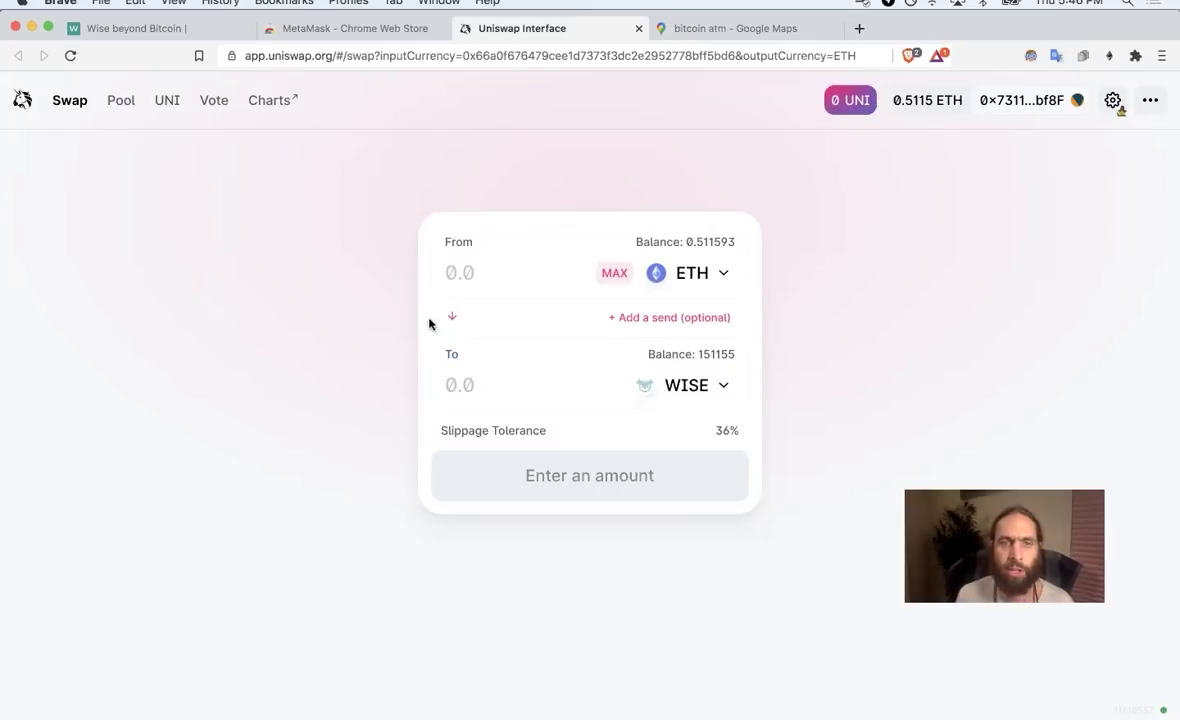
click(449, 319)
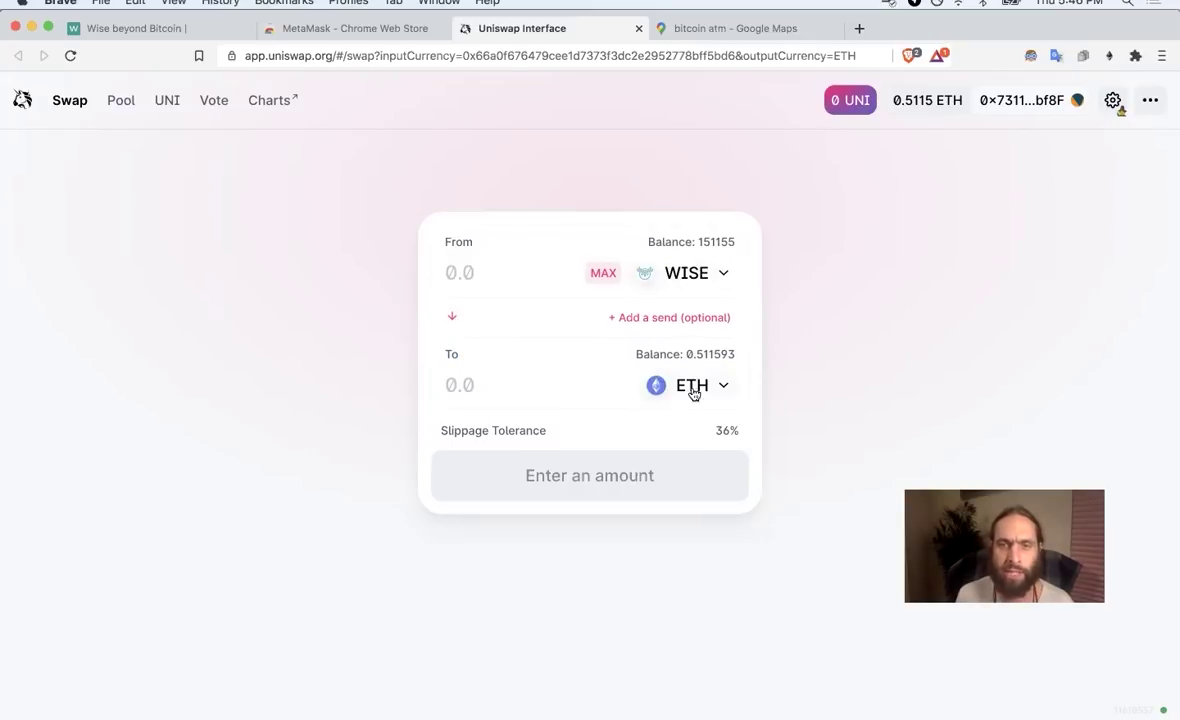
click(449, 319)
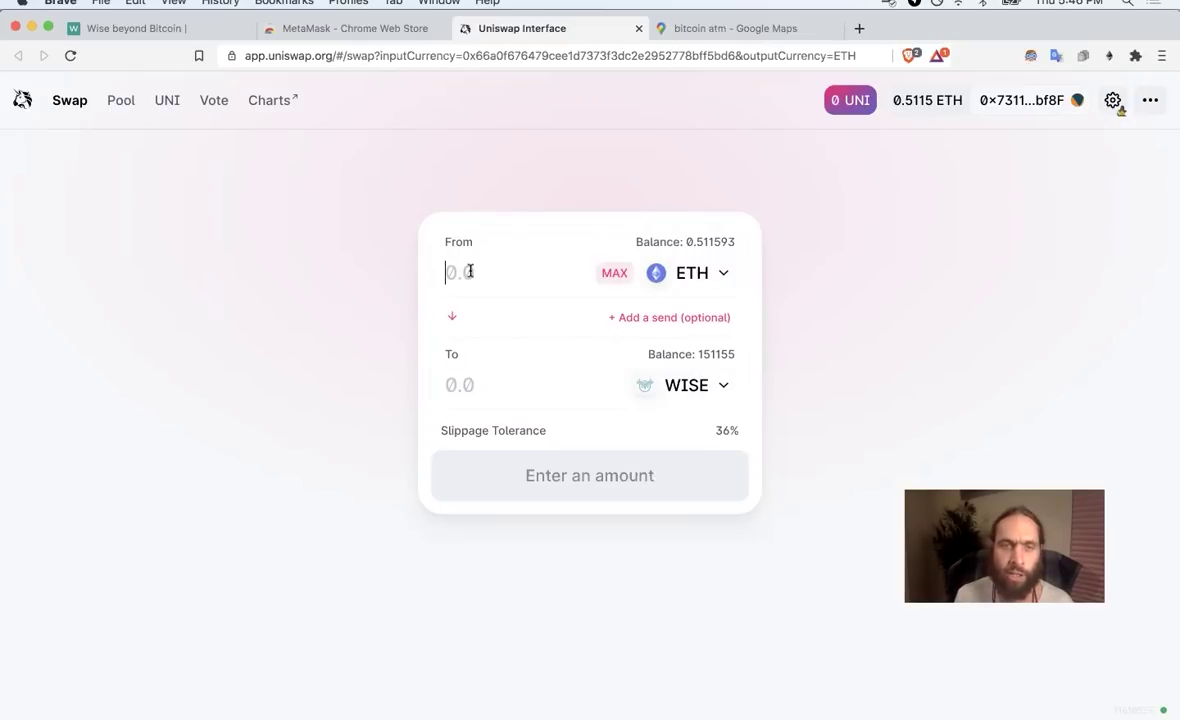
- Swap .25 ETH for WISE, confirm the transaction in the wallet and proceed past the Trezor firmware notice
text(.25)
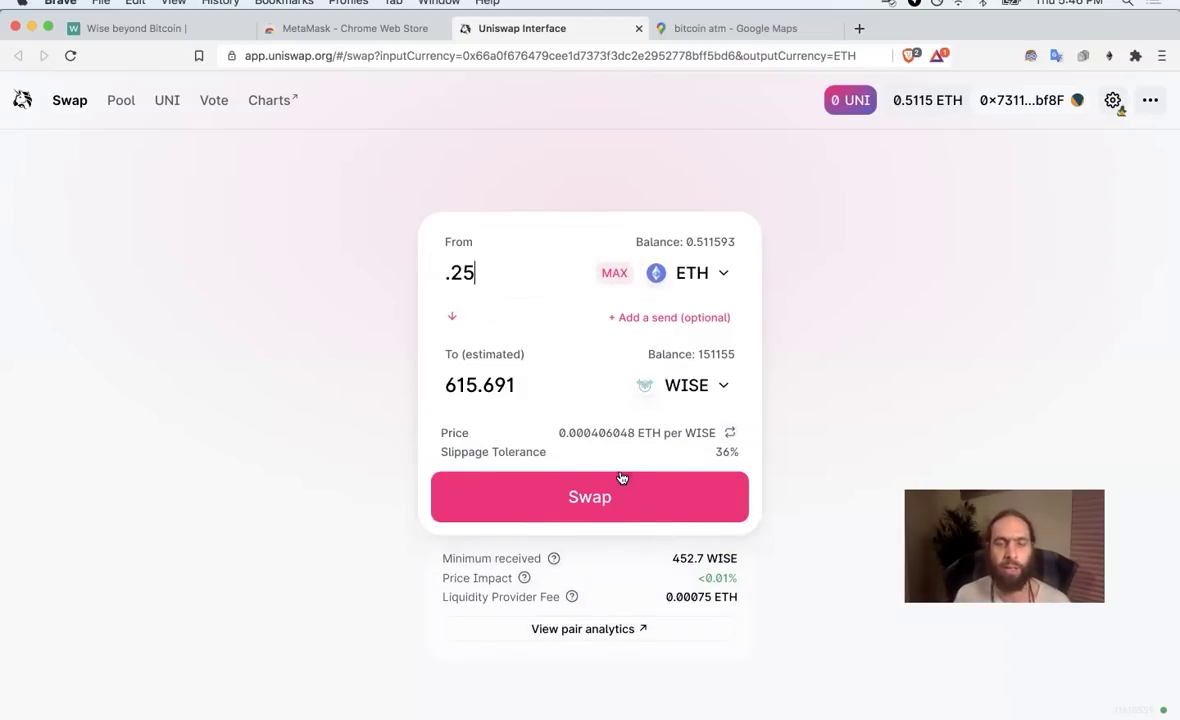
click(587, 495)
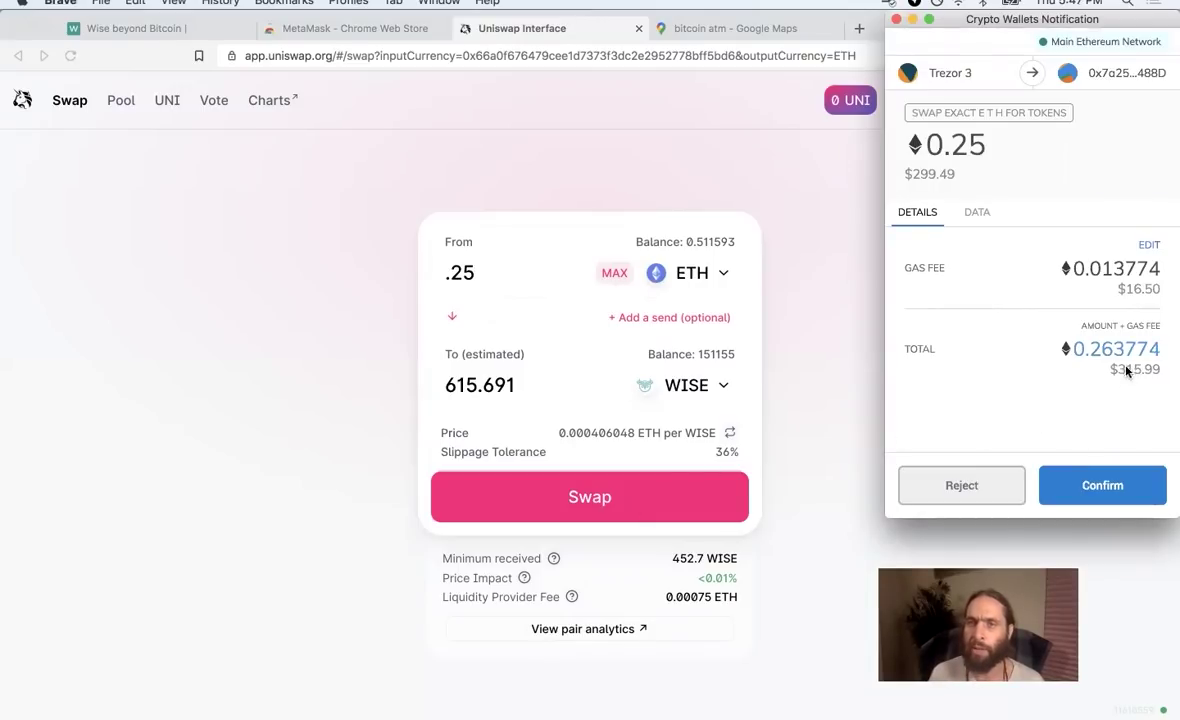
click(1117, 488)
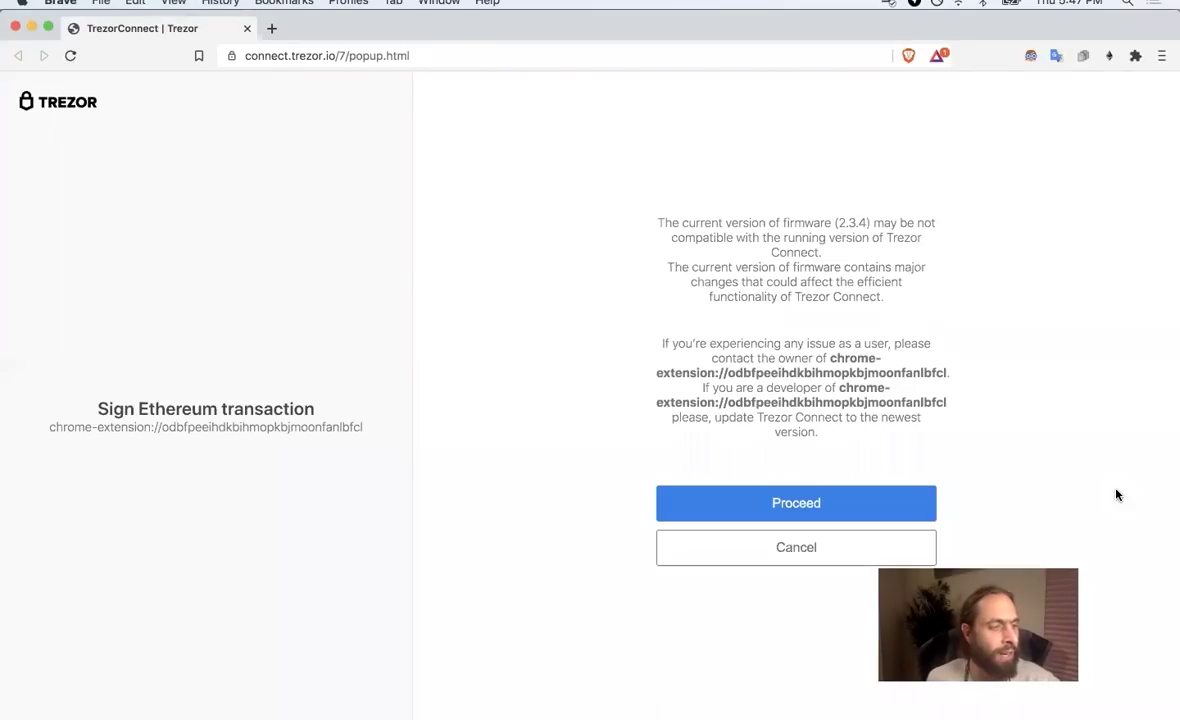
click(861, 507)
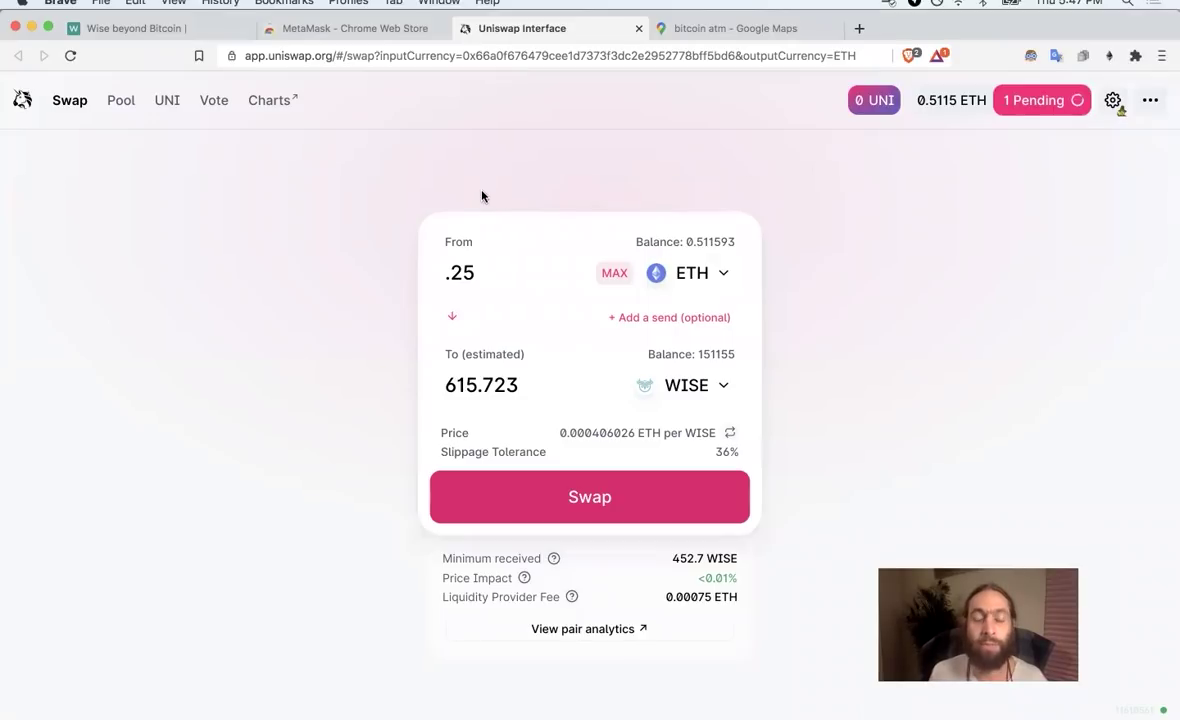
- Open the Step 3 10% stake bonus link from the Wise Beyond Bitcoin page in a new tab, and check the pending Uniswap swap
click(150, 29)
scroll(494, 377, down, 4)
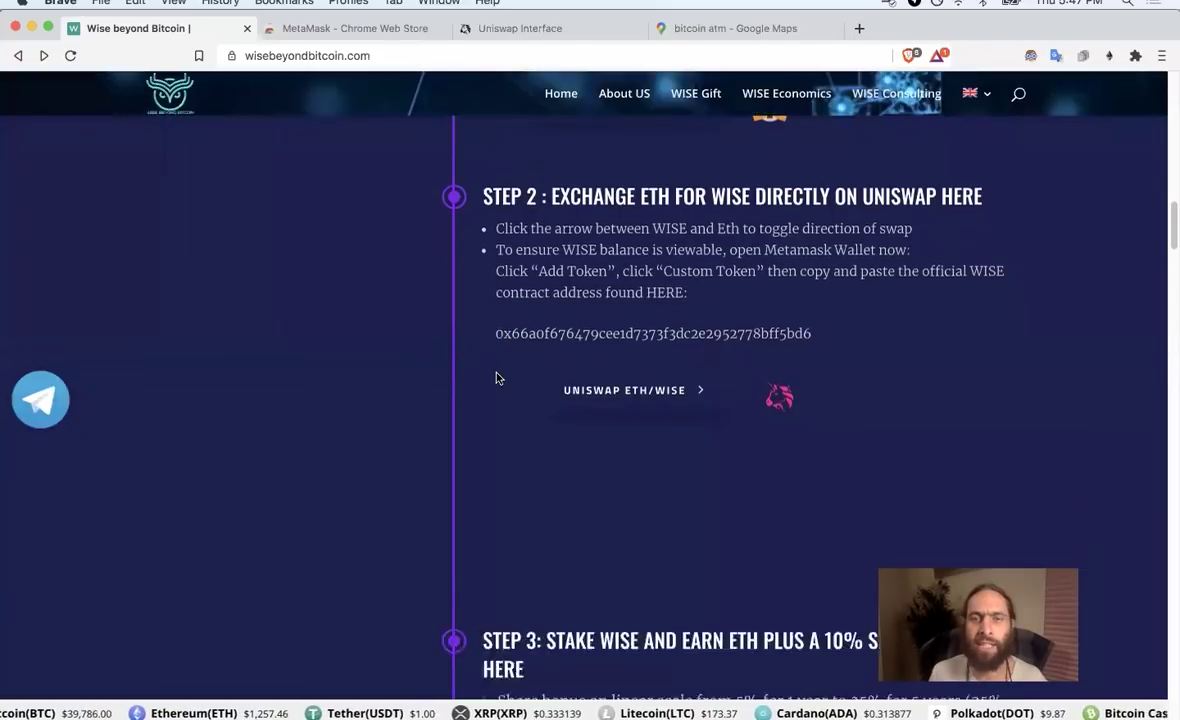
scroll(495, 370, down, 3)
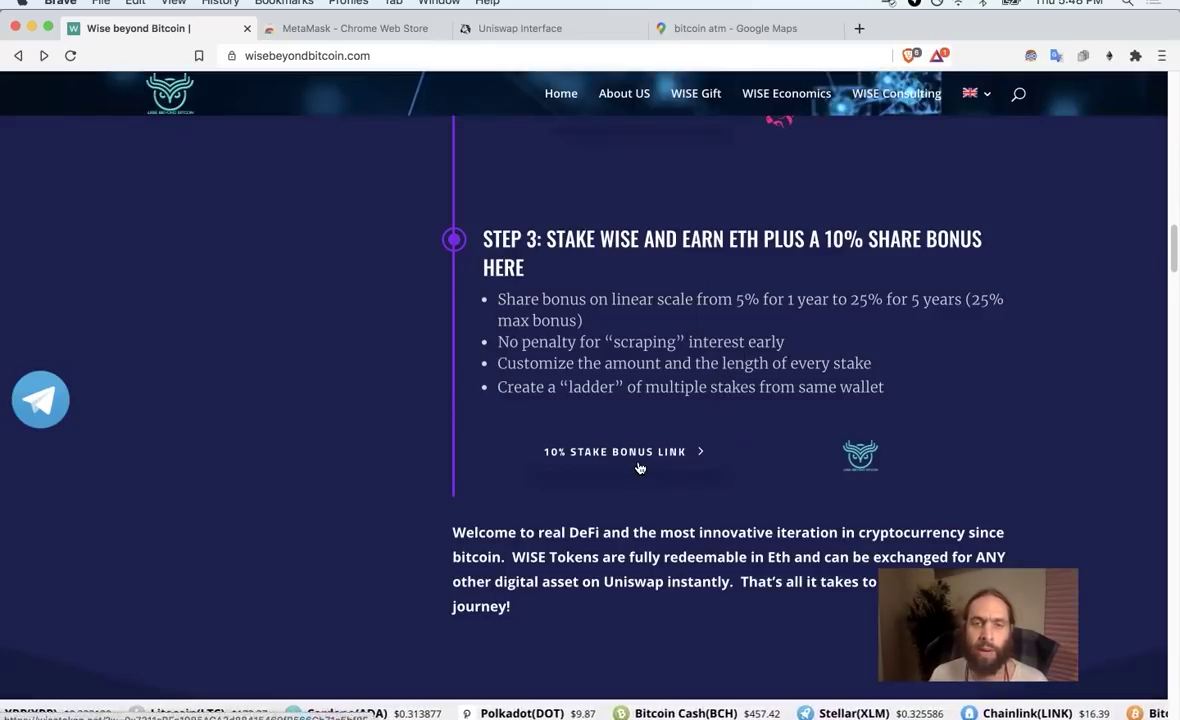
right_click(611, 432)
click(662, 437)
click(556, 30)
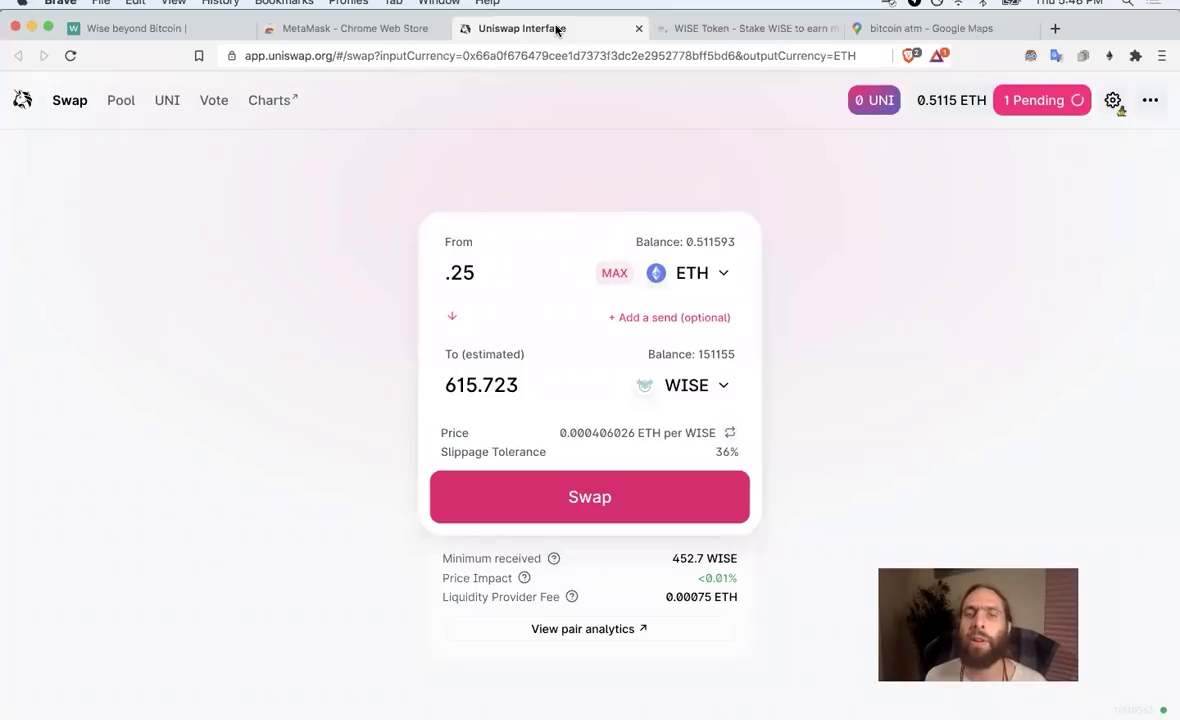
click(746, 29)
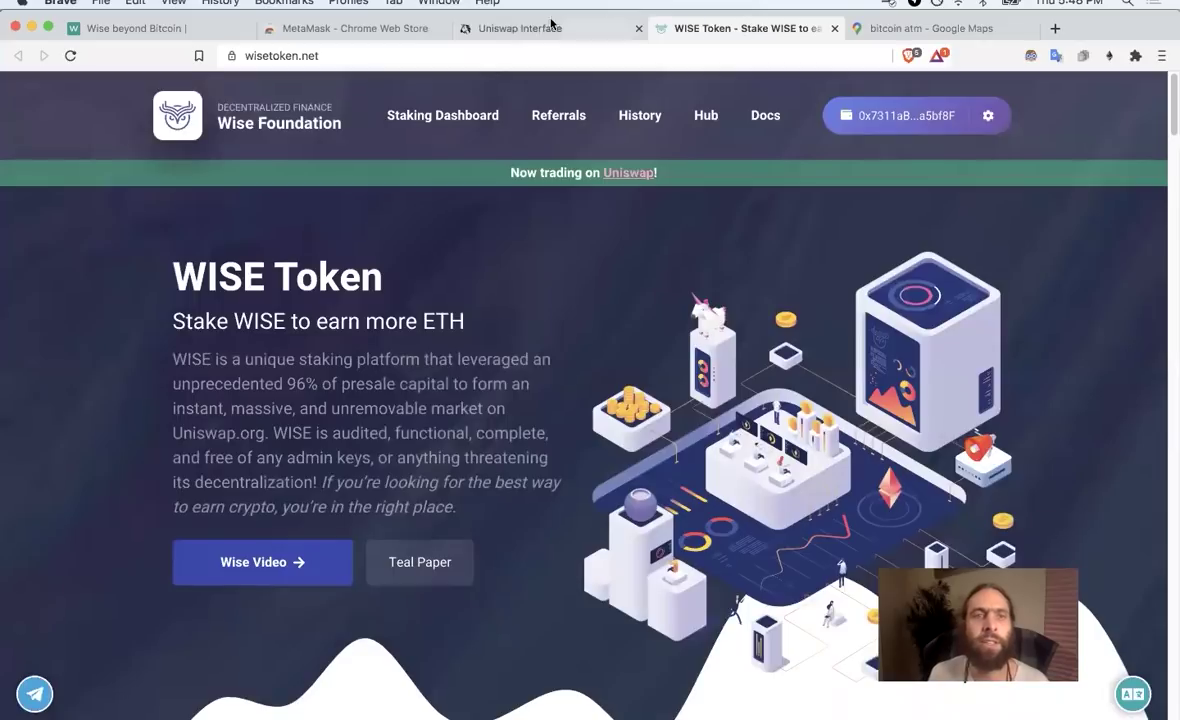
- Open the WISE price chart from the Wise Beyond Bitcoin page in a new tab and examine the longer-term WISE/USD price history
click(168, 28)
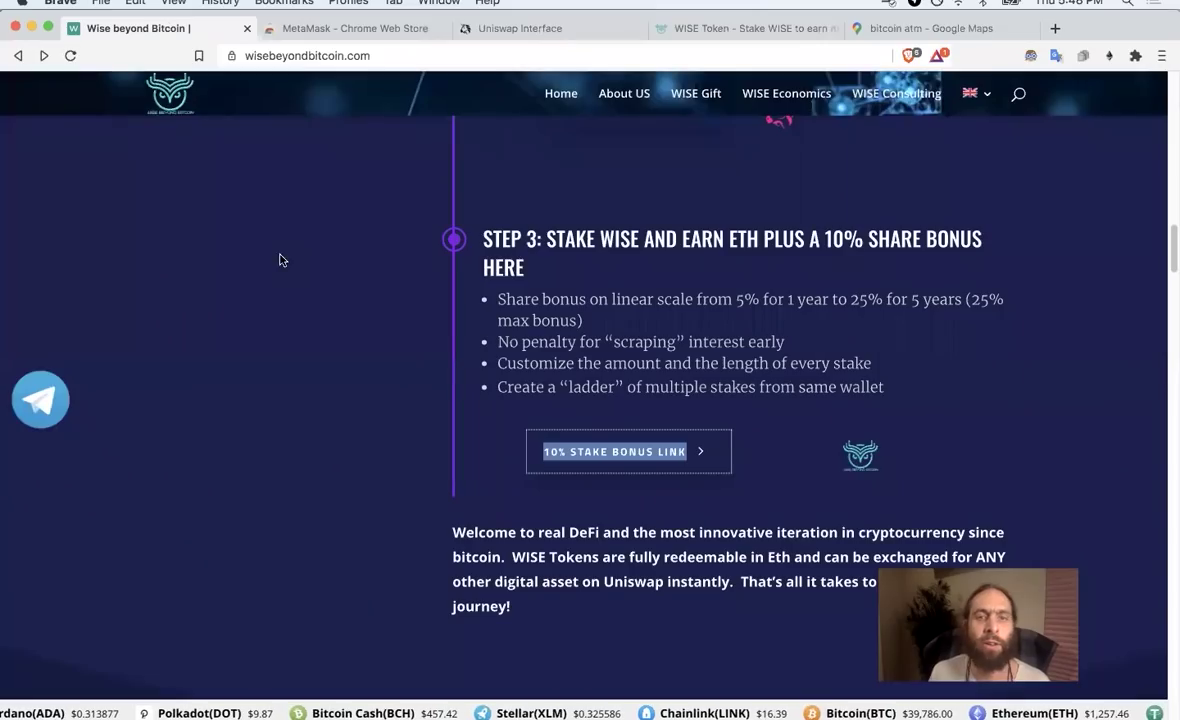
click(432, 380)
scroll(432, 380, up, 15)
scroll(432, 380, up, 8)
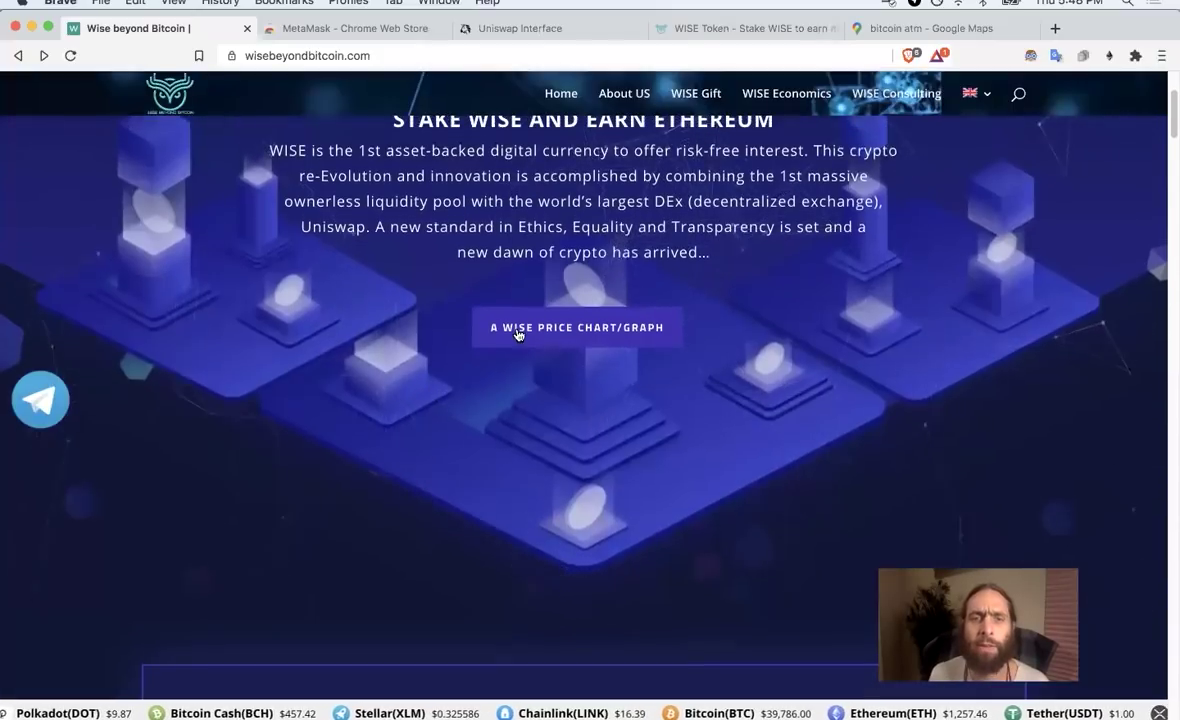
scroll(532, 337, up, 3)
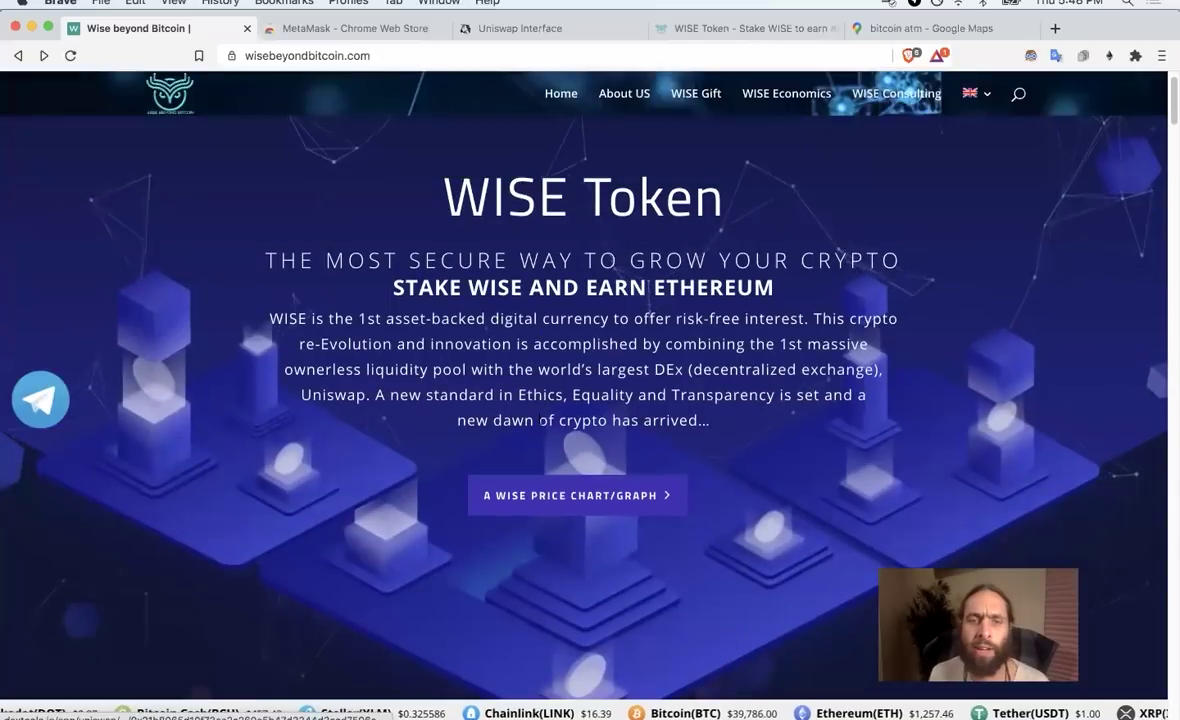
right_click(532, 503)
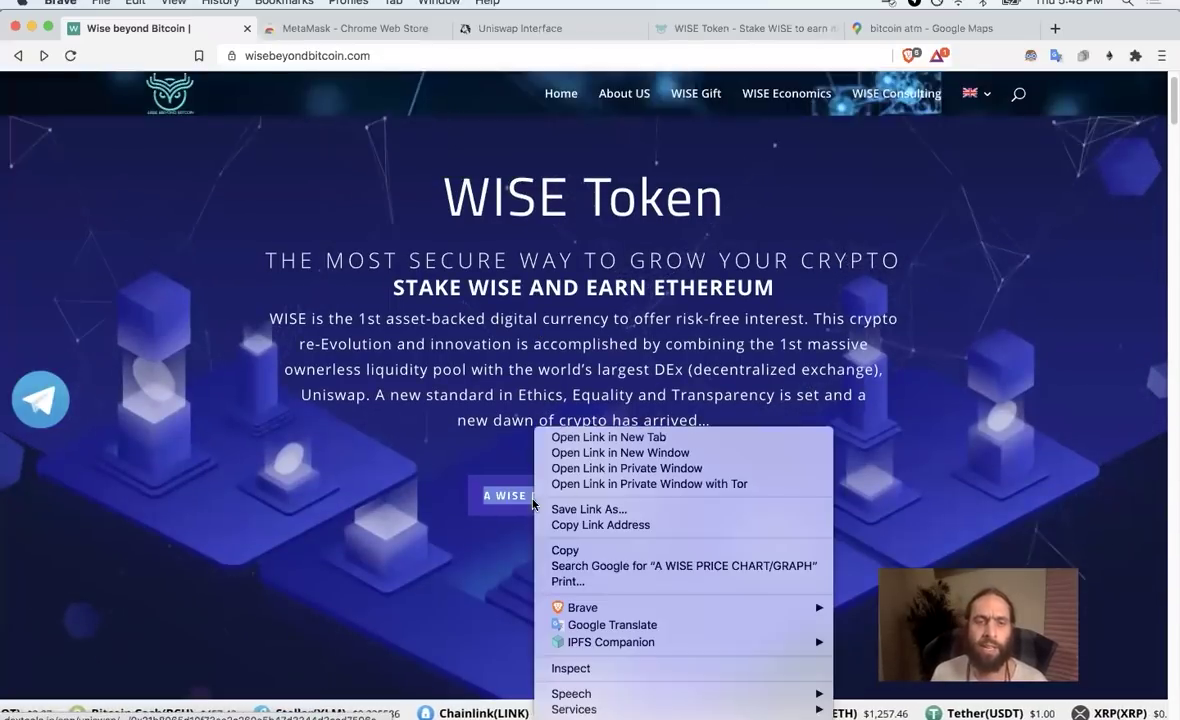
click(574, 437)
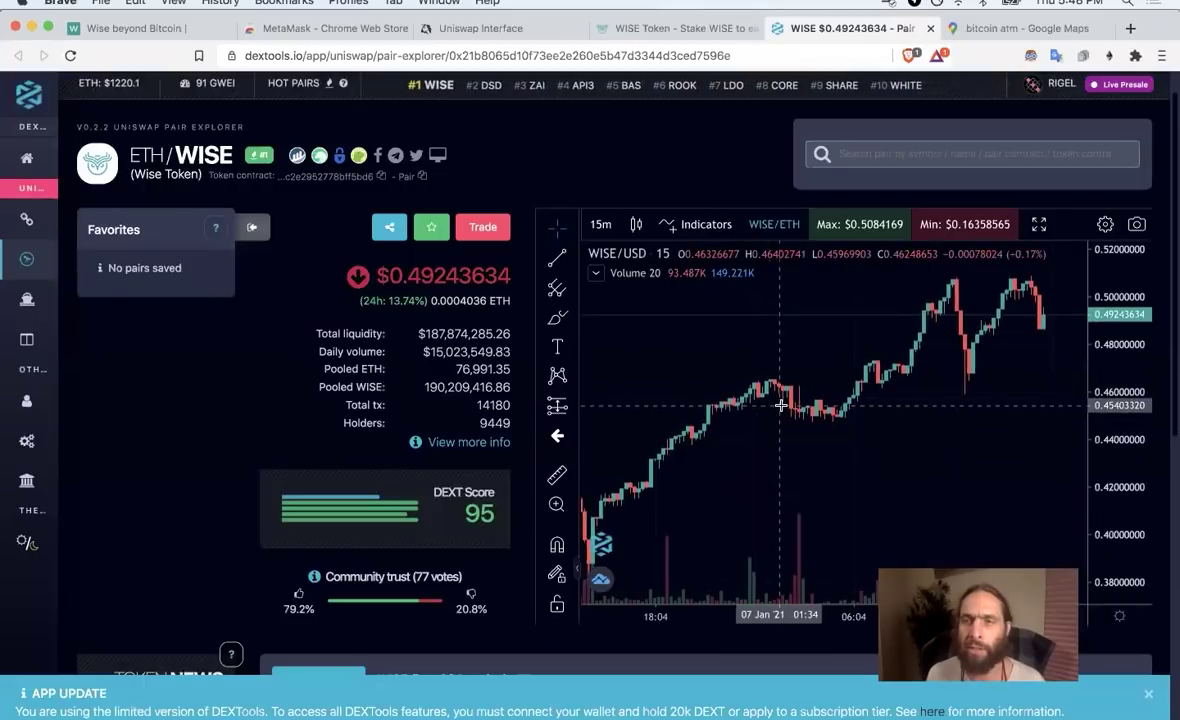
scroll(772, 406, down, 5)
scroll(779, 405, down, 5)
scroll(779, 405, down, 5)
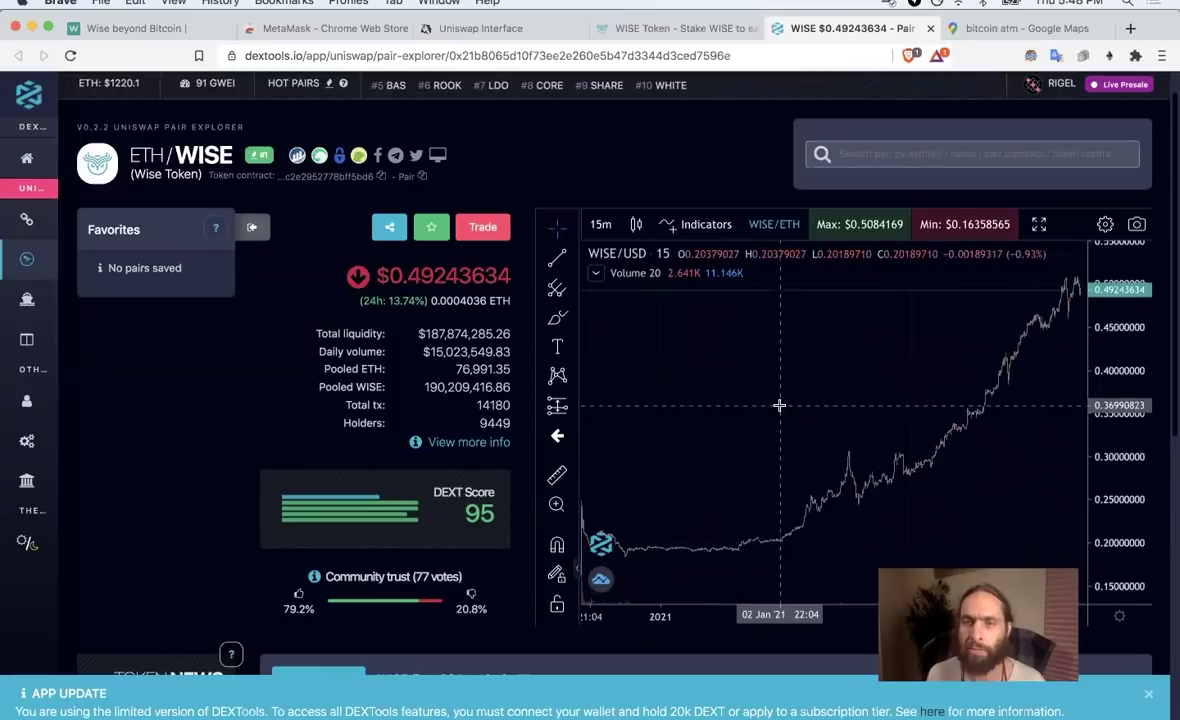
scroll(779, 405, down, 2)
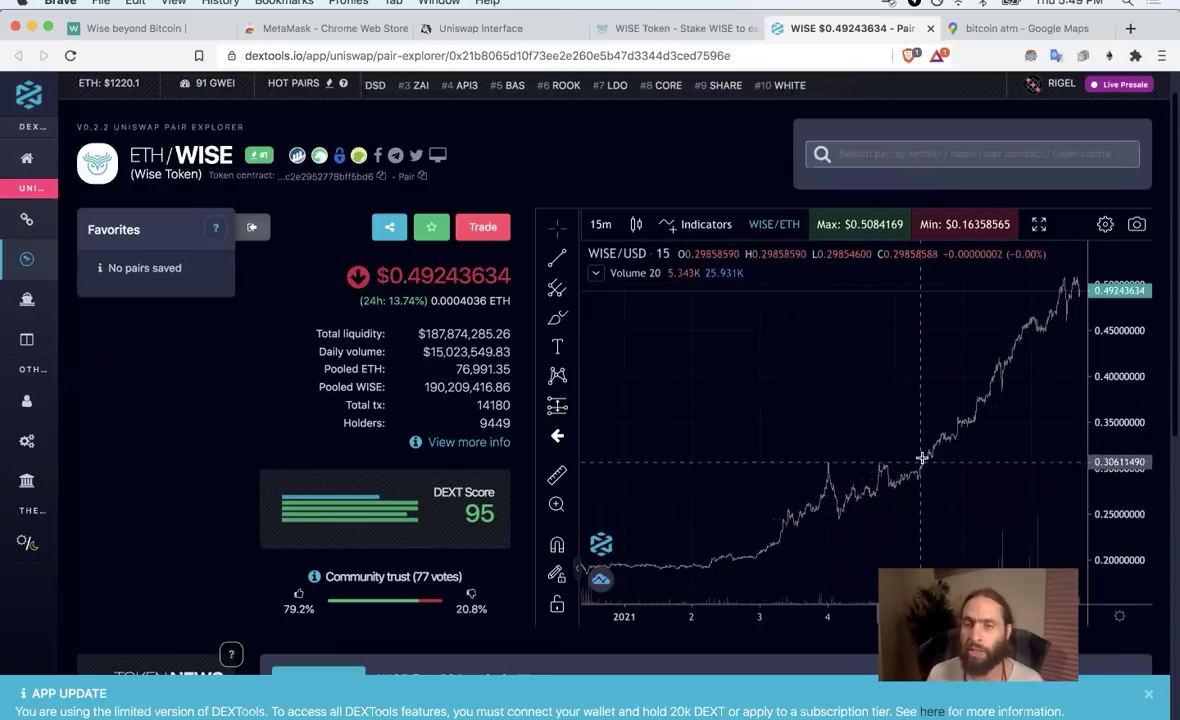
- Open the staking dashboard on the WISE Token site, start a regular WISE stake and review its amount and referral details
click(685, 28)
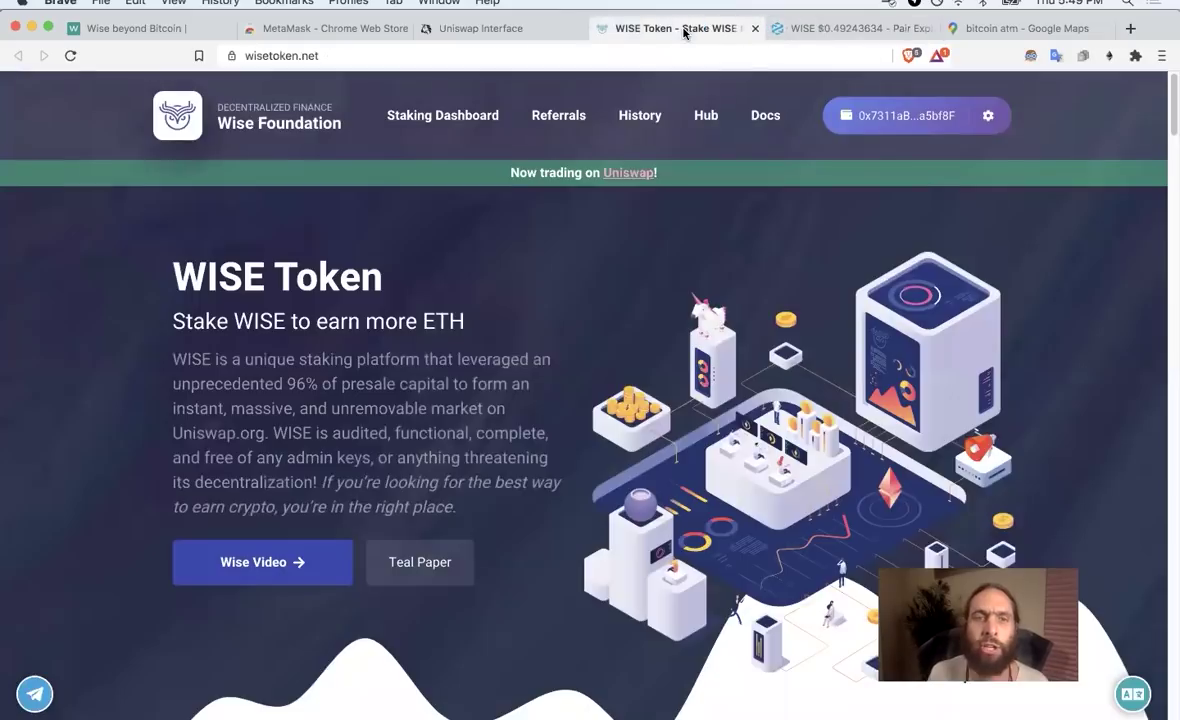
click(436, 117)
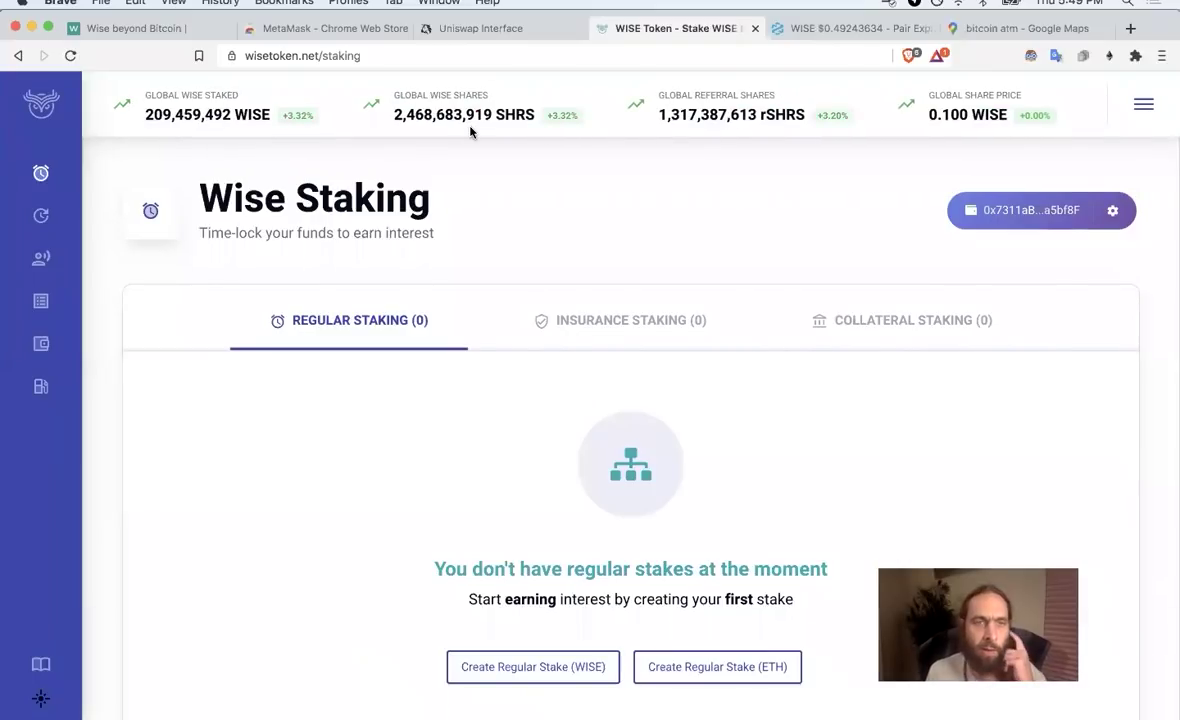
click(491, 672)
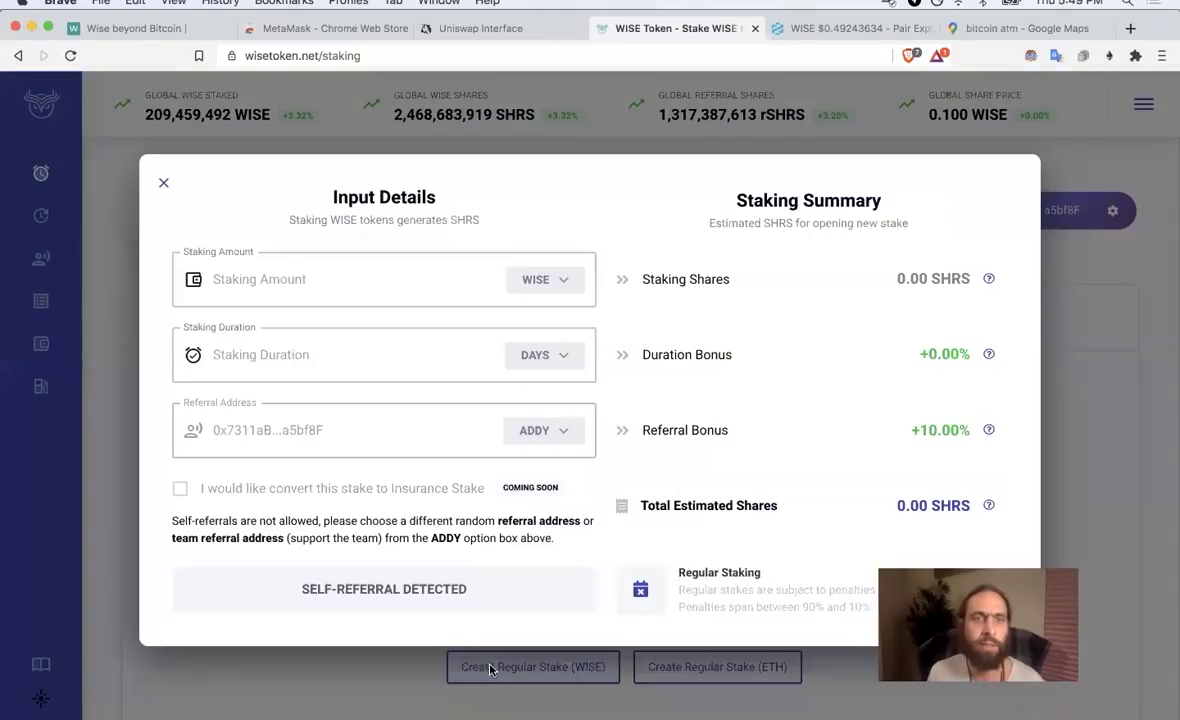
click(371, 290)
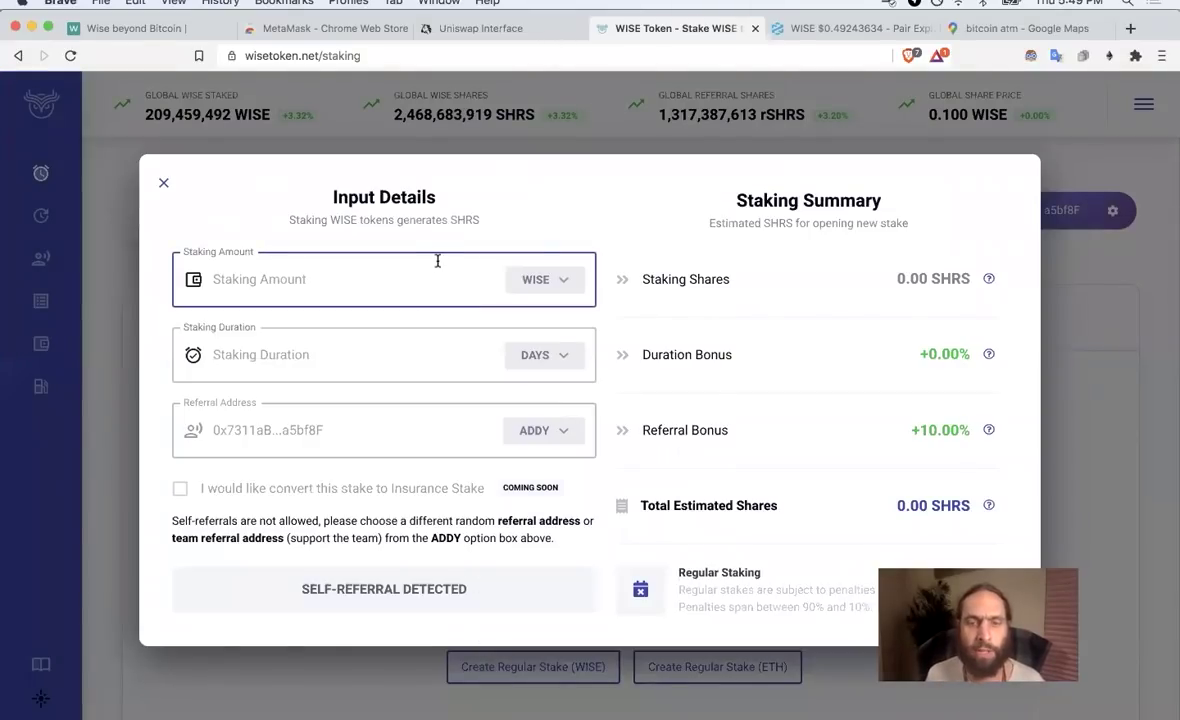
click(278, 440)
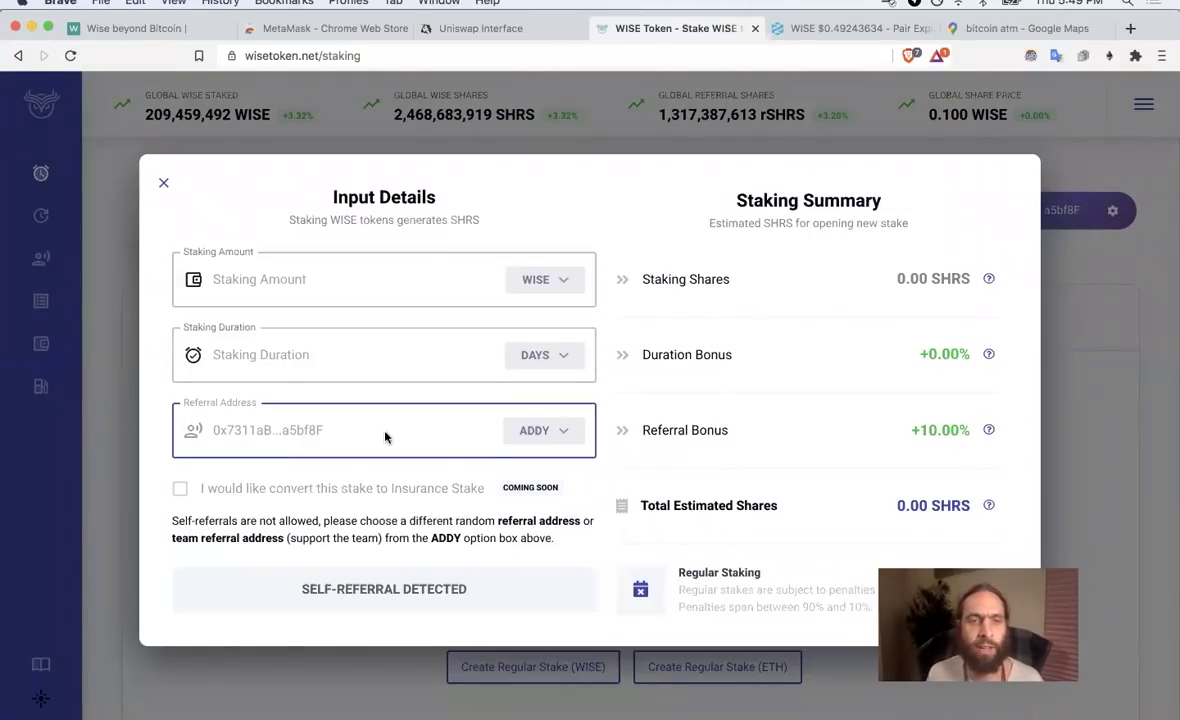
click(927, 432)
- Fill in the staking amount from a preset share of the WISE balance, and adjust it to 39,988.89 WISE
click(430, 267)
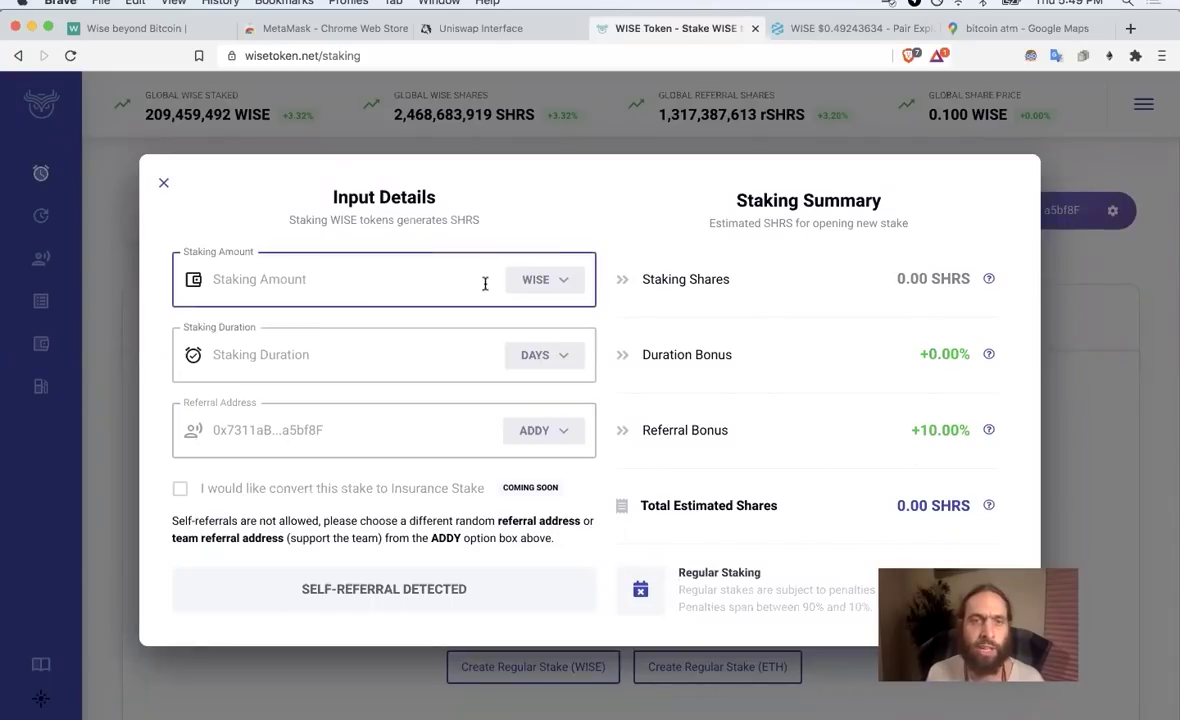
click(546, 288)
click(540, 232)
click(242, 278)
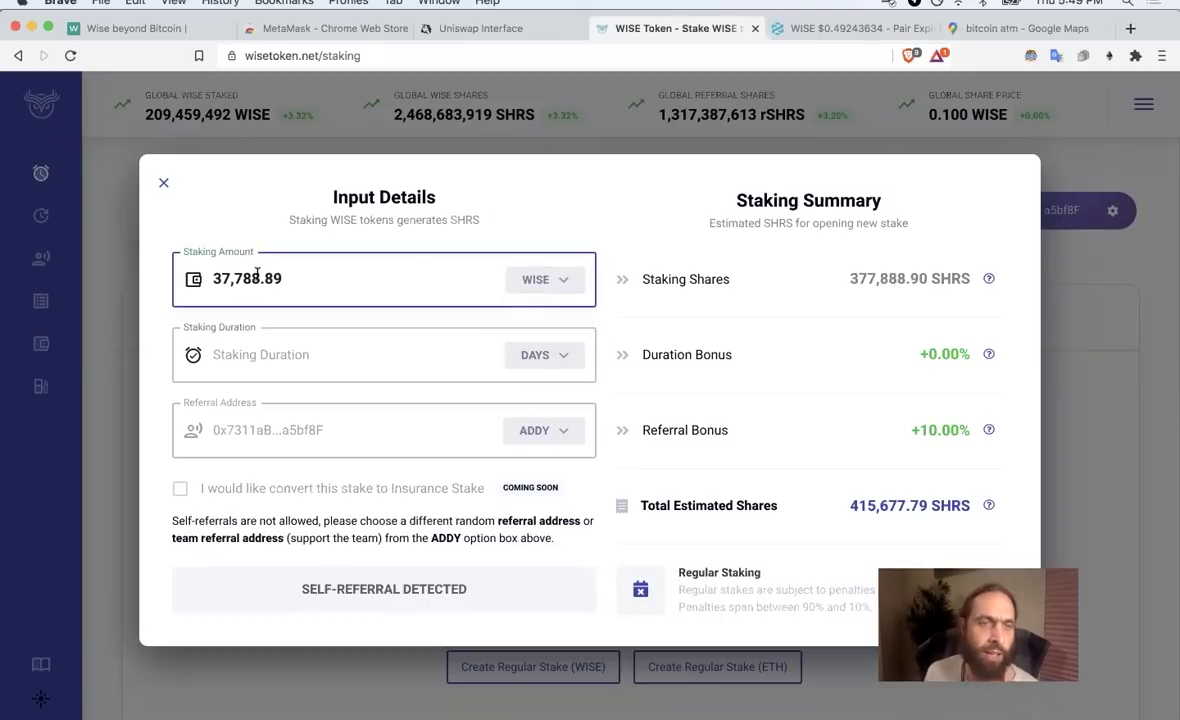
key(BackSpace)
key(BackSpace)
text(99)
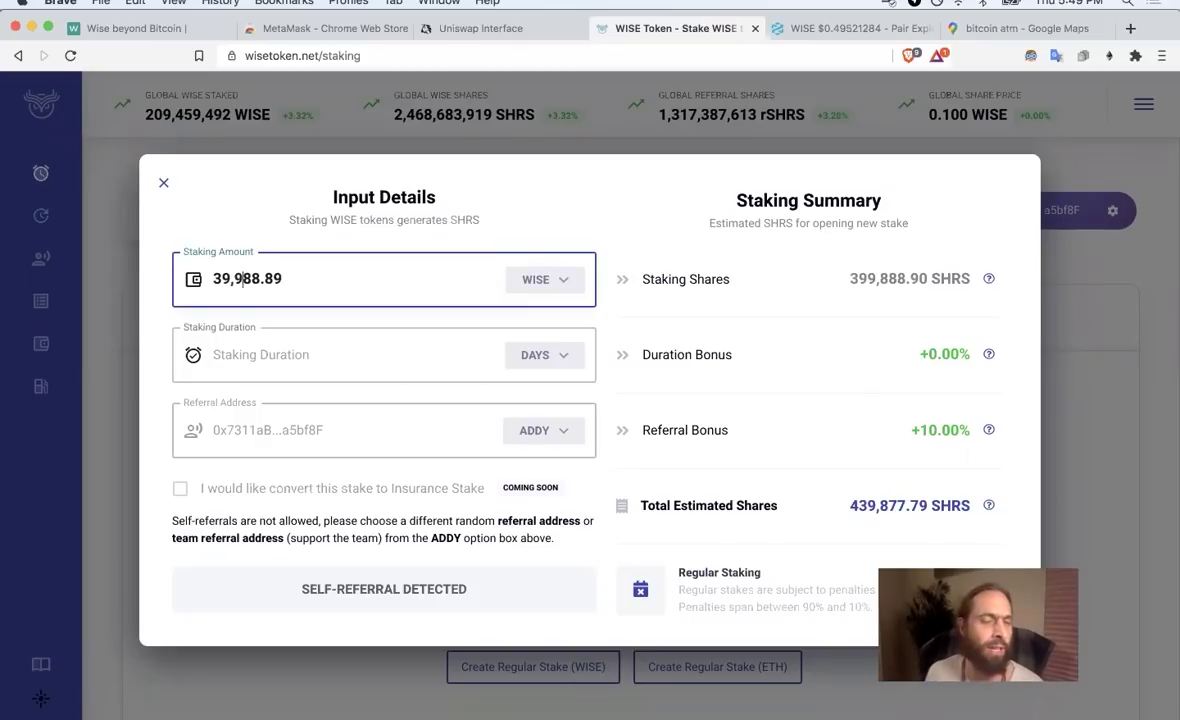
- Try a staking duration of 60 days, and replace it with 90 days
click(303, 352)
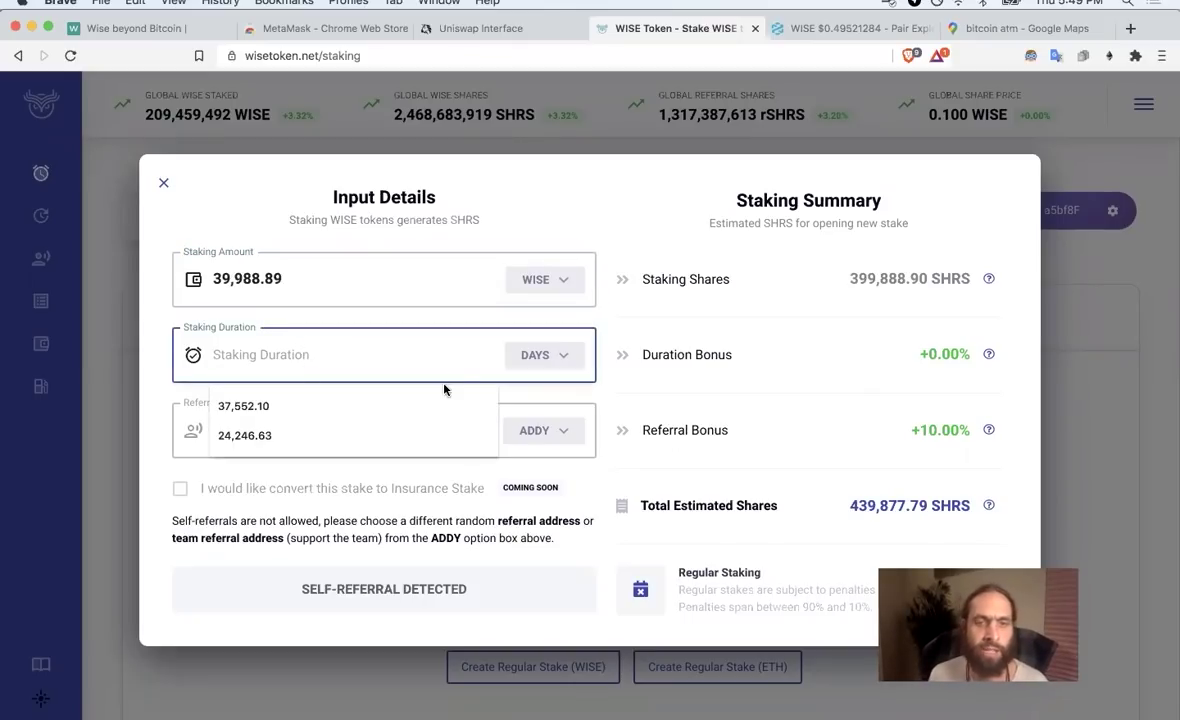
text(60)
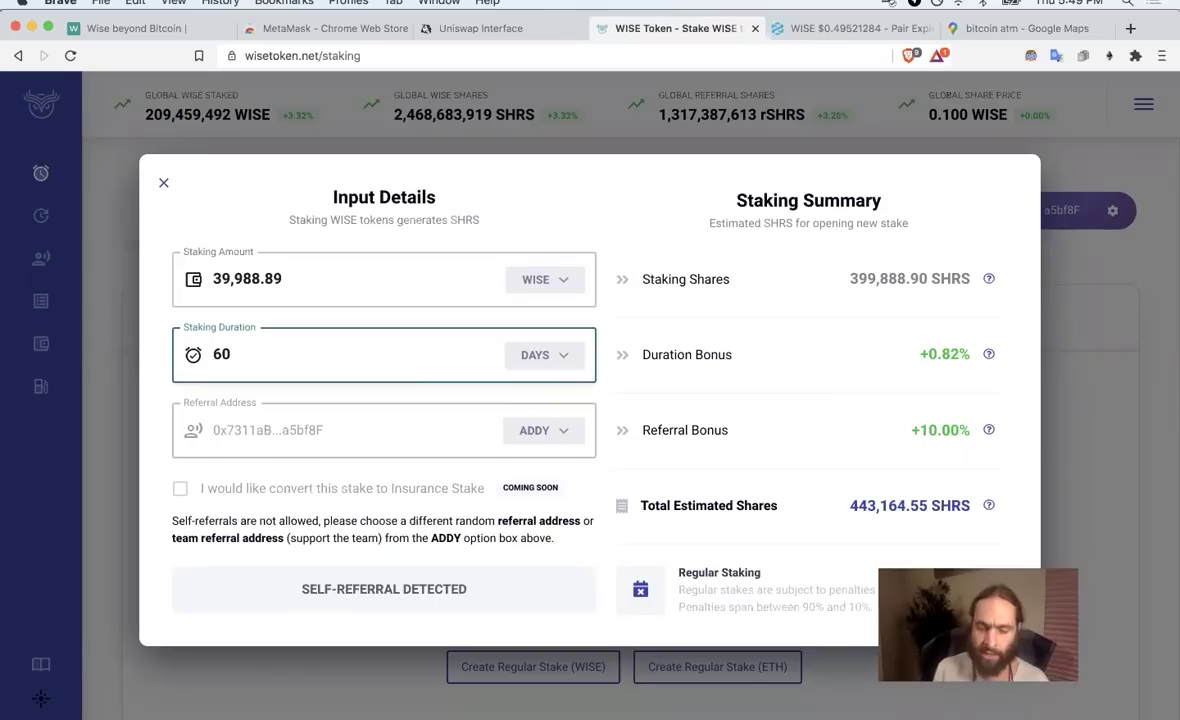
key(BackSpace)
key(BackSpace)
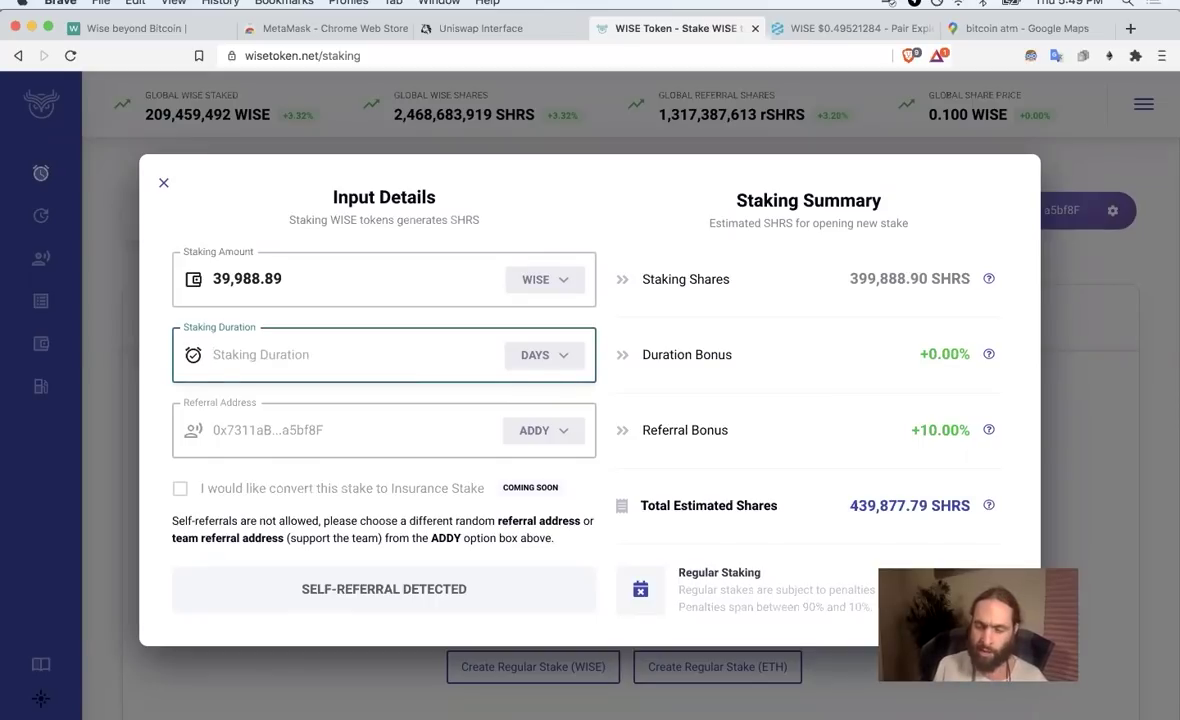
text(90)
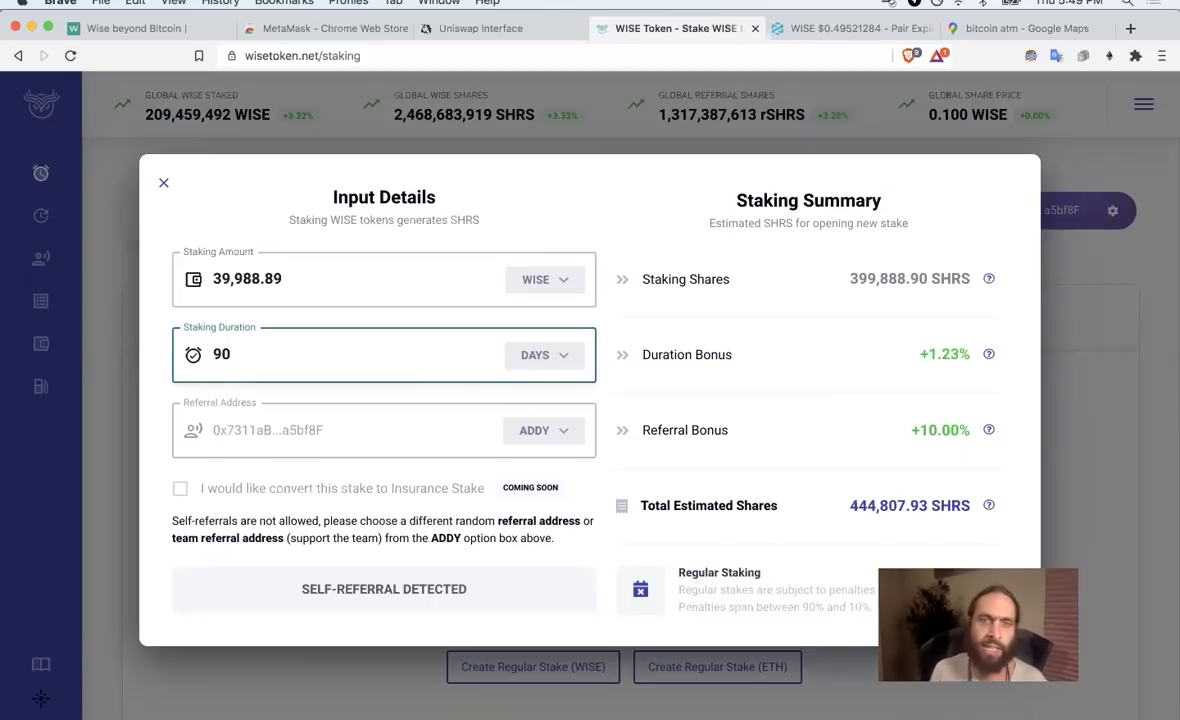
- Check the duration unit options and close the regular stake form without creating the stake
click(543, 355)
click(396, 364)
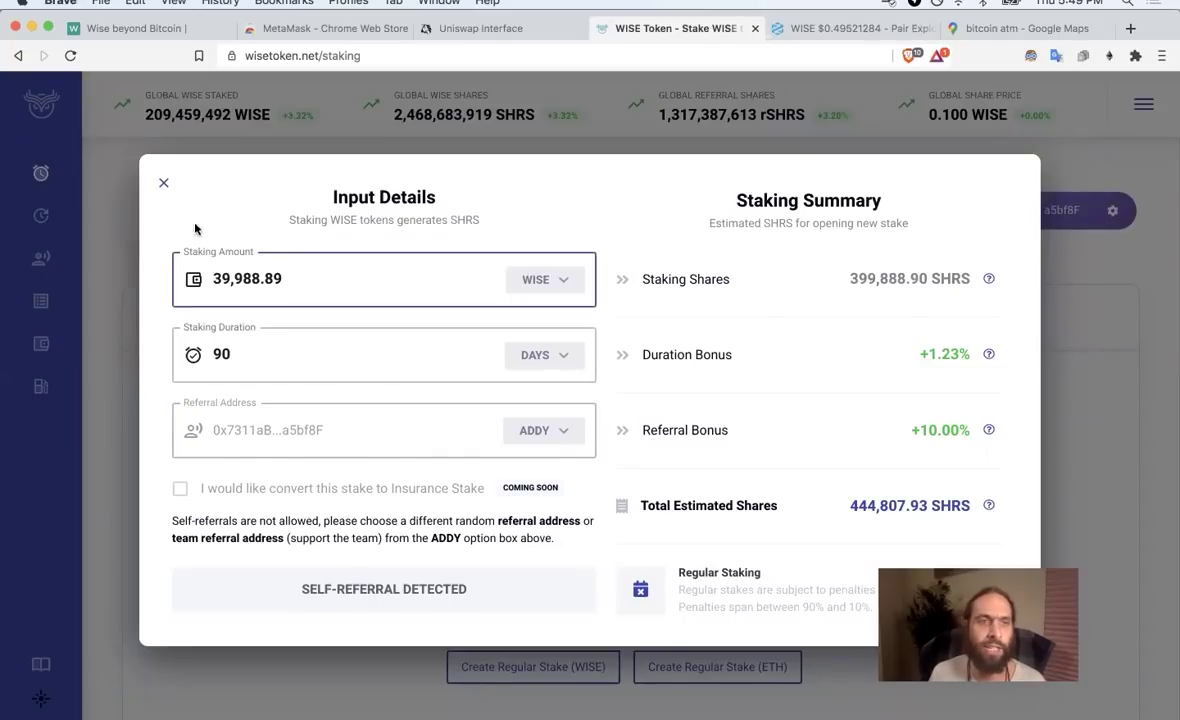
click(163, 182)
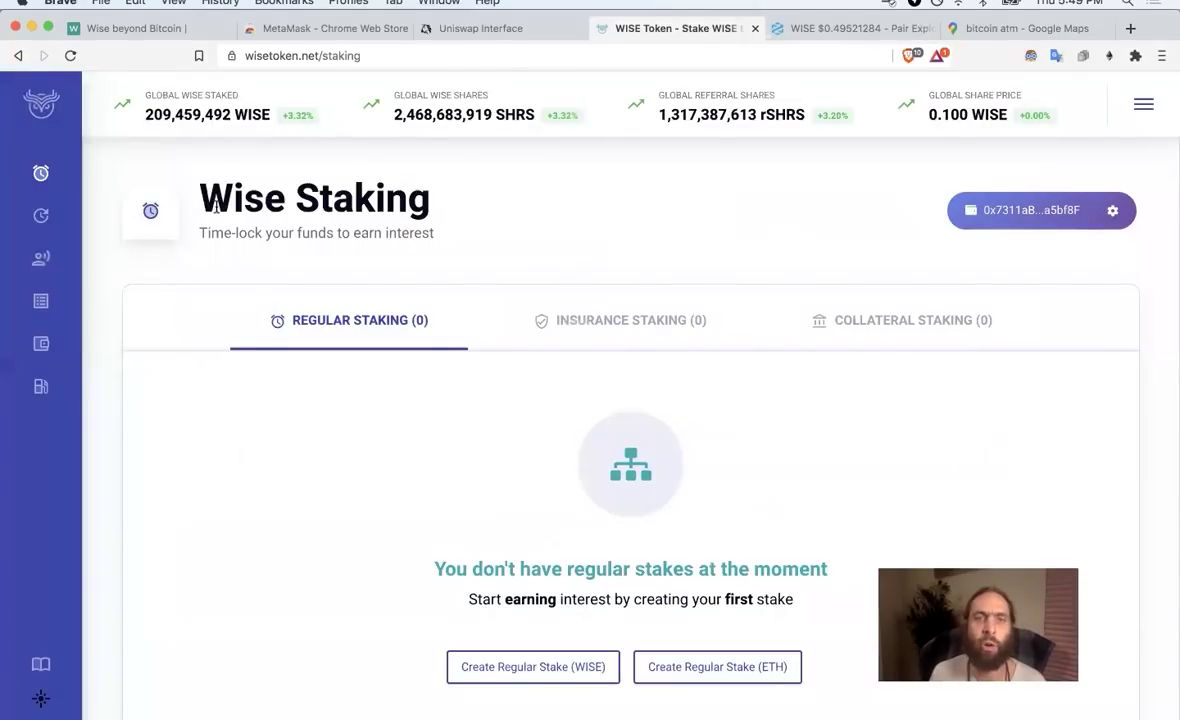
- Review the 10% bonus shares section and the three setup steps on the Wise Beyond Bitcoin page, from downloading MetaMask to staking WISE
click(155, 27)
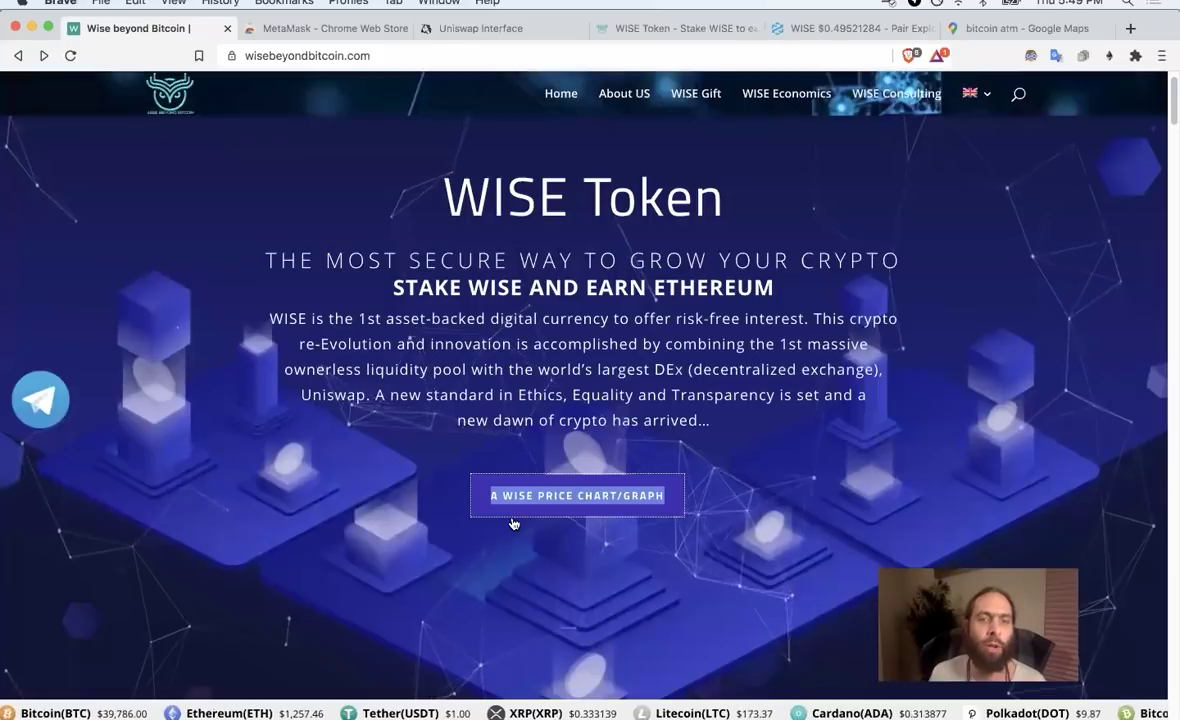
scroll(546, 521, down, 10)
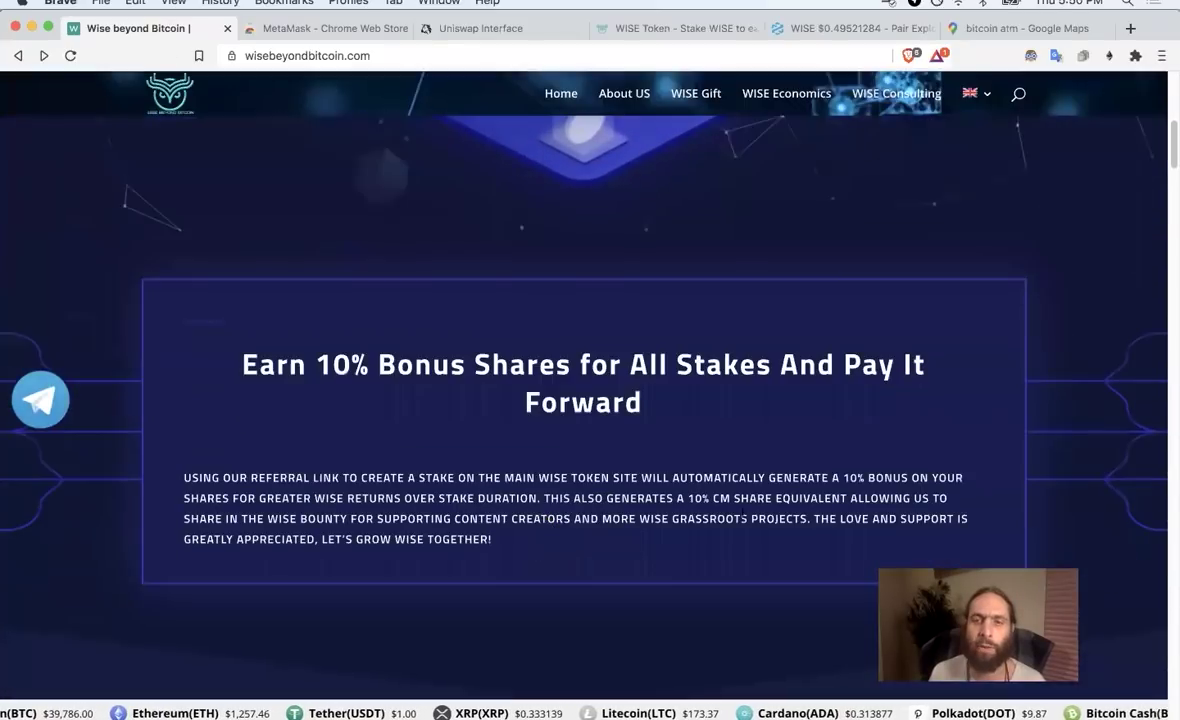
scroll(681, 452, down, 2)
scroll(685, 455, down, 7)
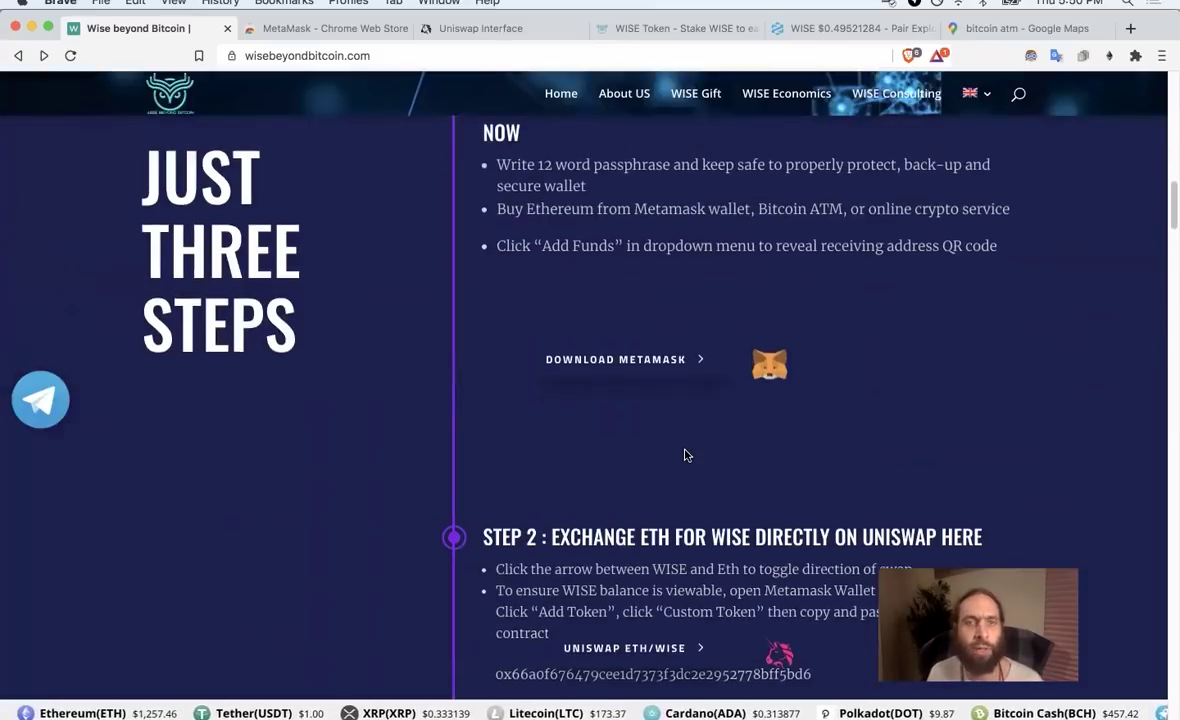
scroll(494, 506, up, 1)
scroll(455, 486, up, 1)
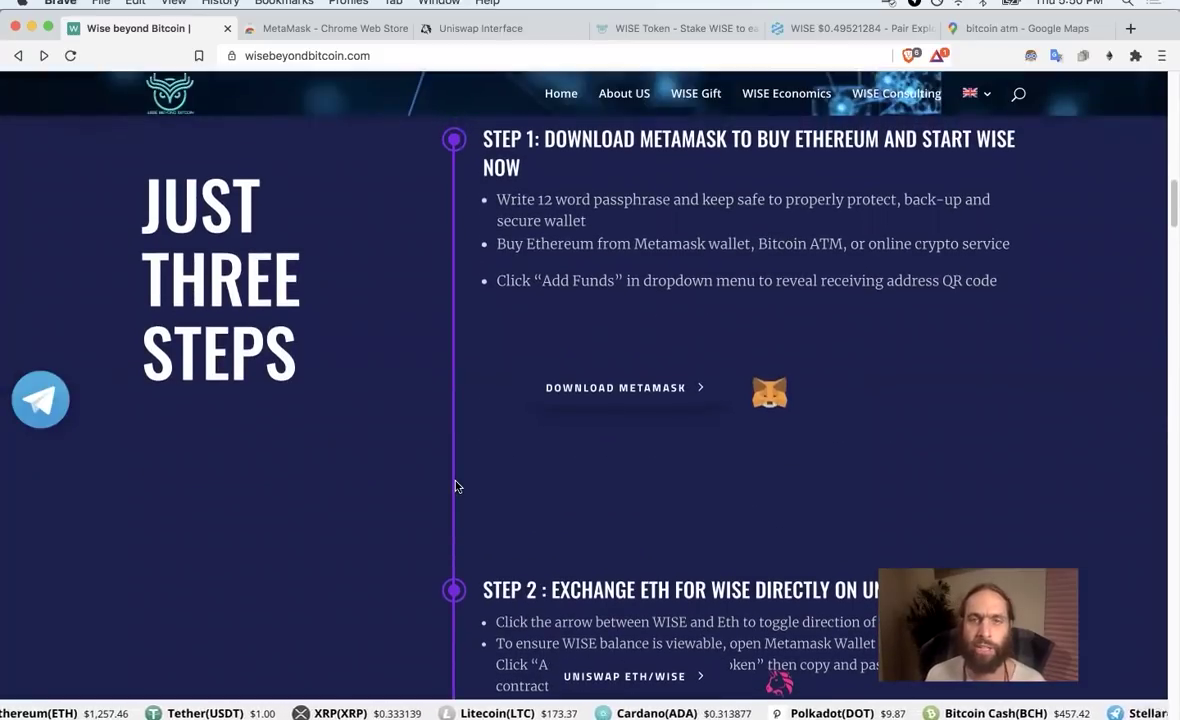
scroll(453, 485, down, 1)
scroll(453, 485, up, 1)
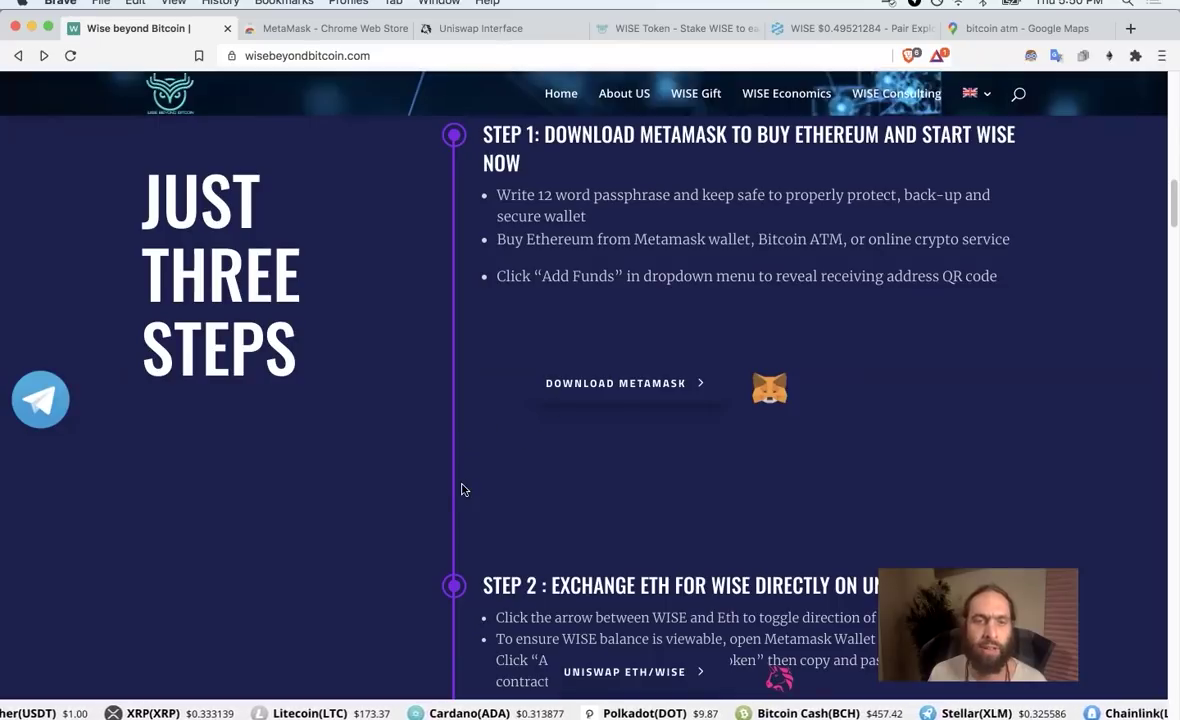
scroll(461, 489, down, 1)
scroll(462, 488, down, 5)
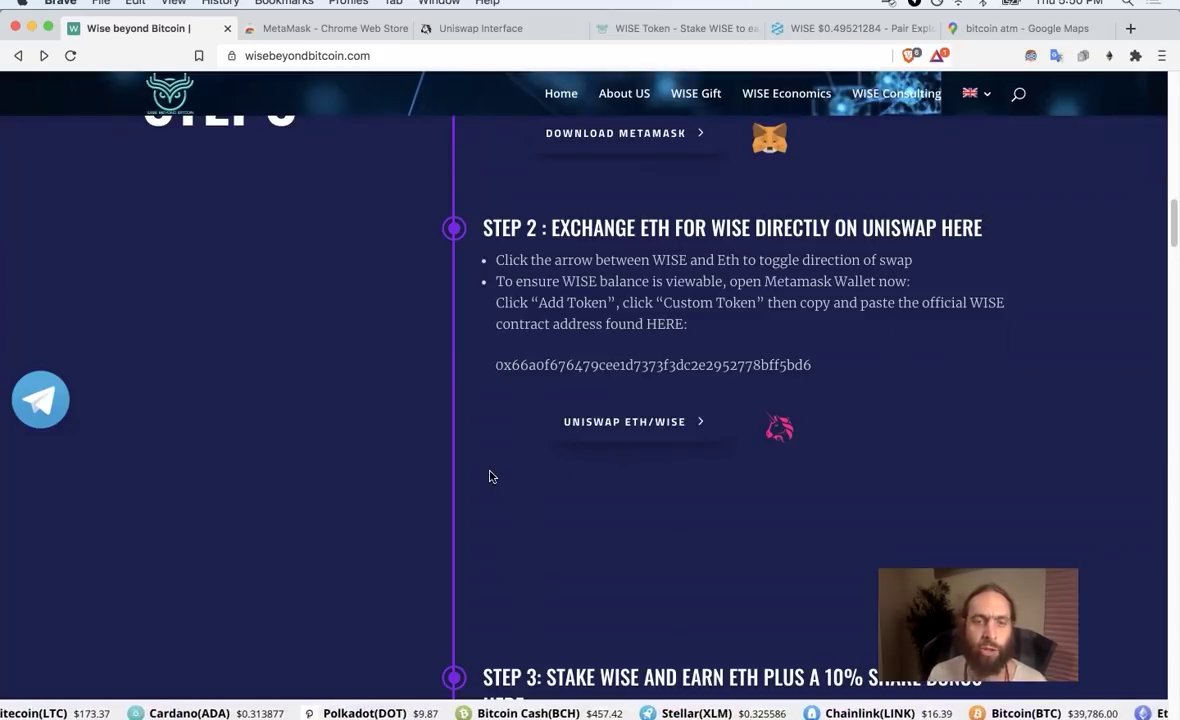
scroll(489, 476, down, 3)
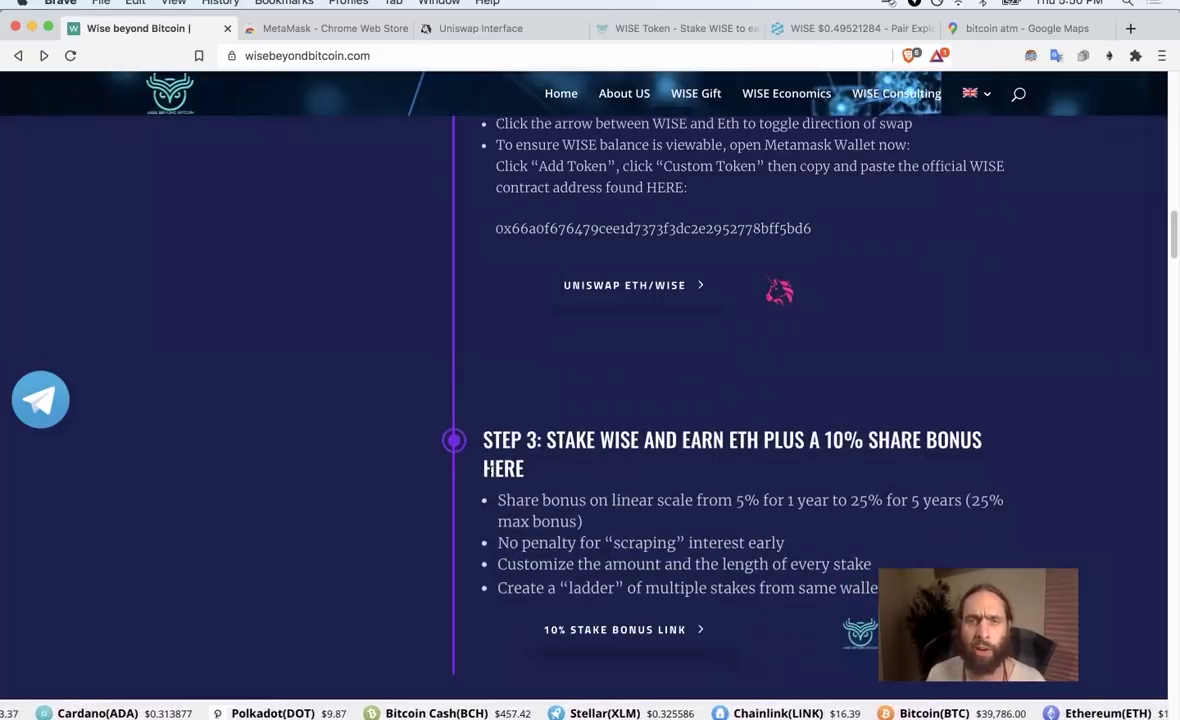
scroll(489, 476, down, 4)
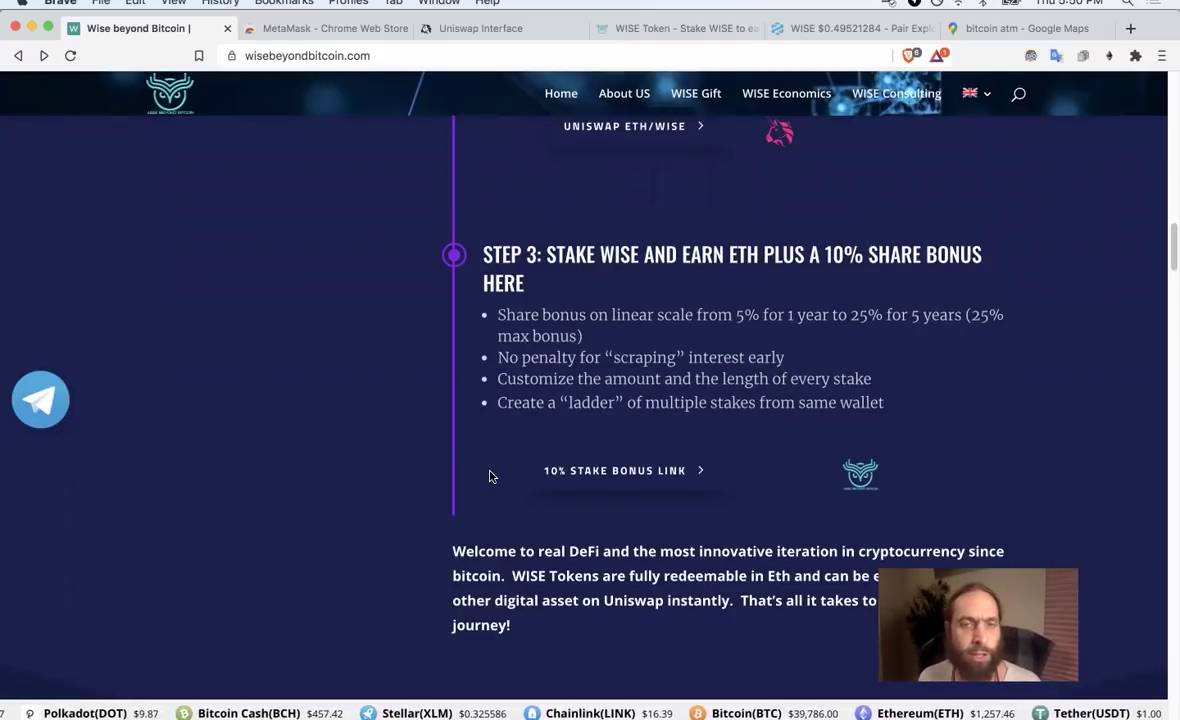
scroll(489, 476, up, 1)
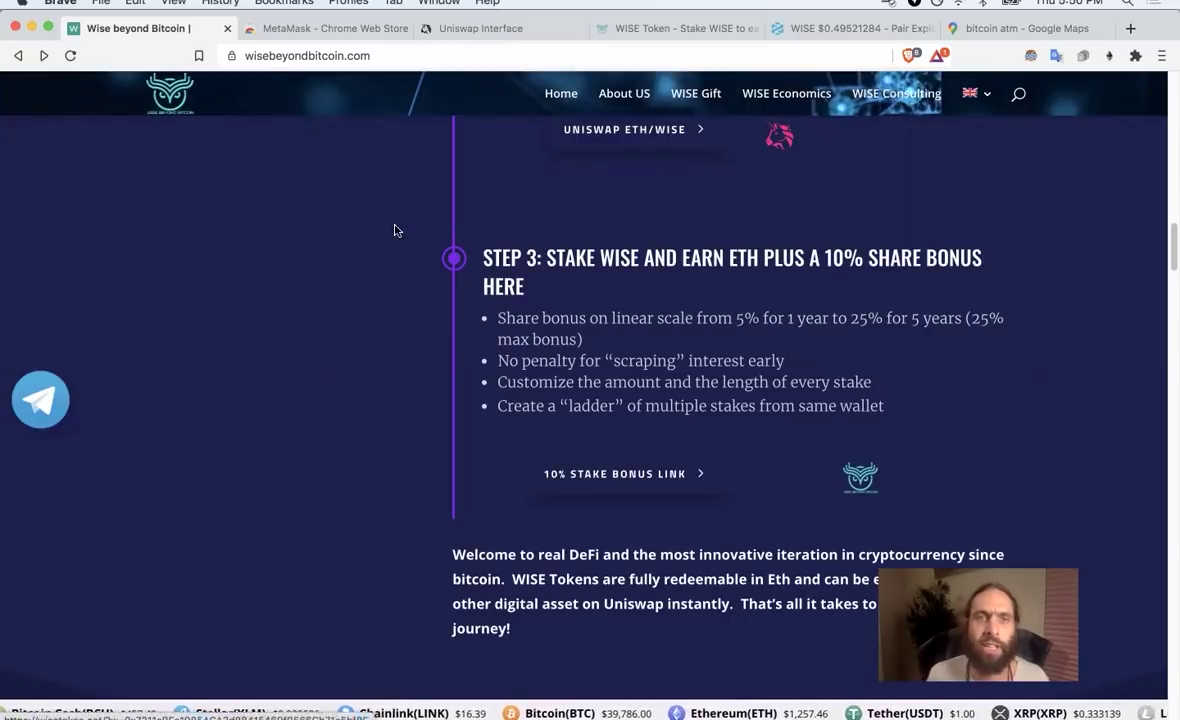
- Check the pending 0.25 ETH swap in MetaMask's activity from the Uniswap page, and view its speed-up gas options without saving any change
click(490, 30)
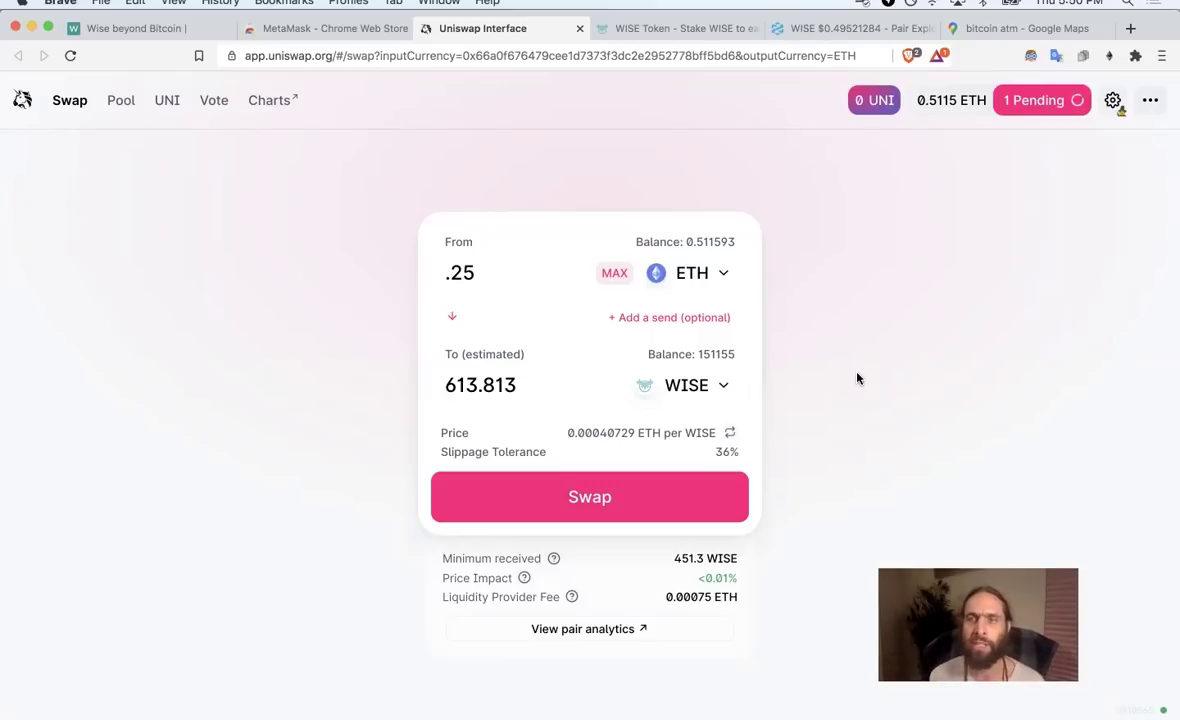
click(1108, 58)
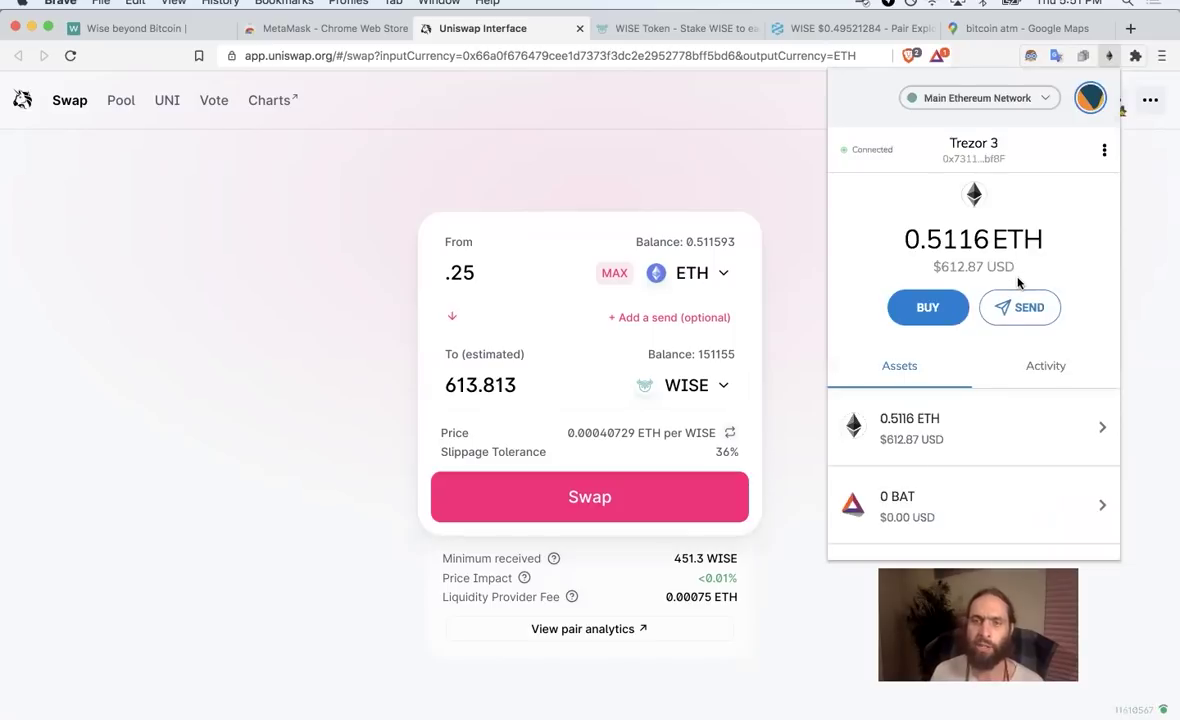
click(1045, 372)
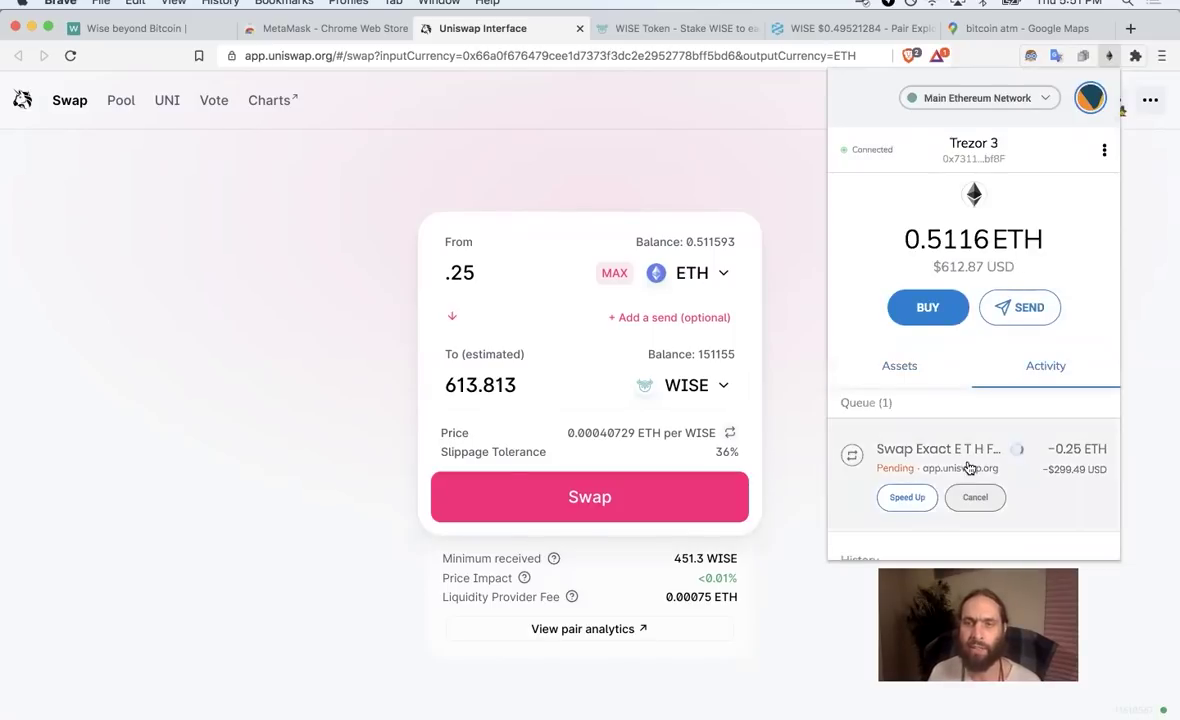
click(906, 498)
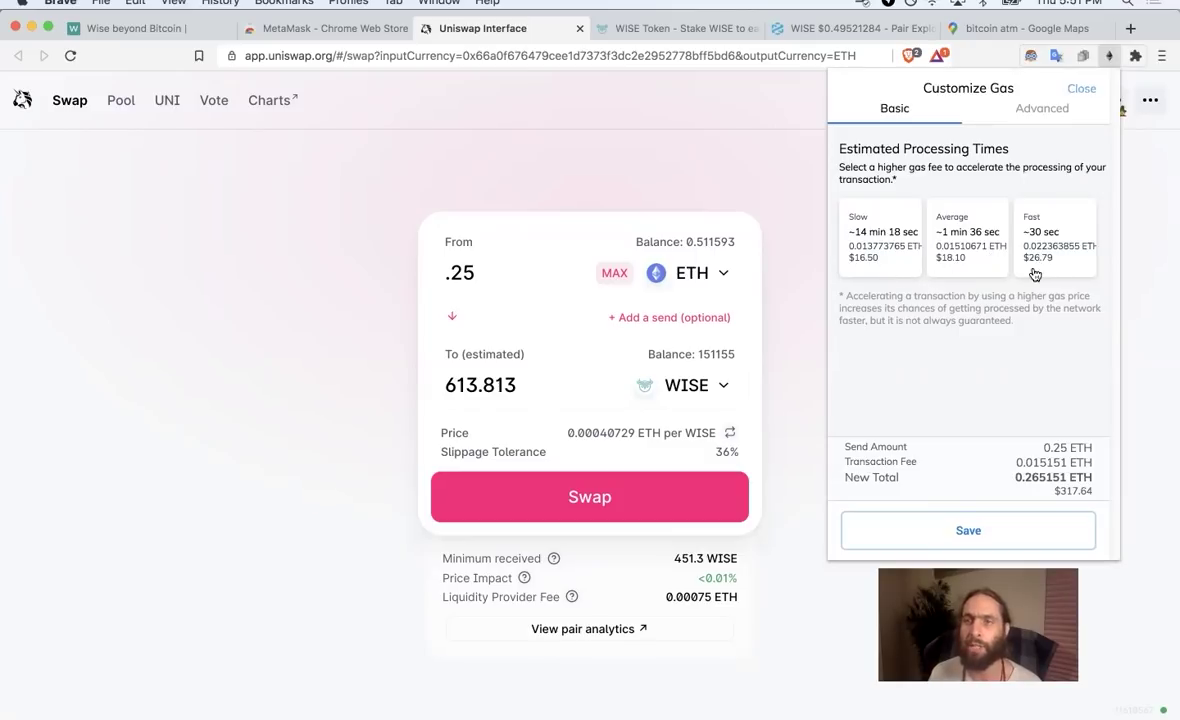
click(1081, 90)
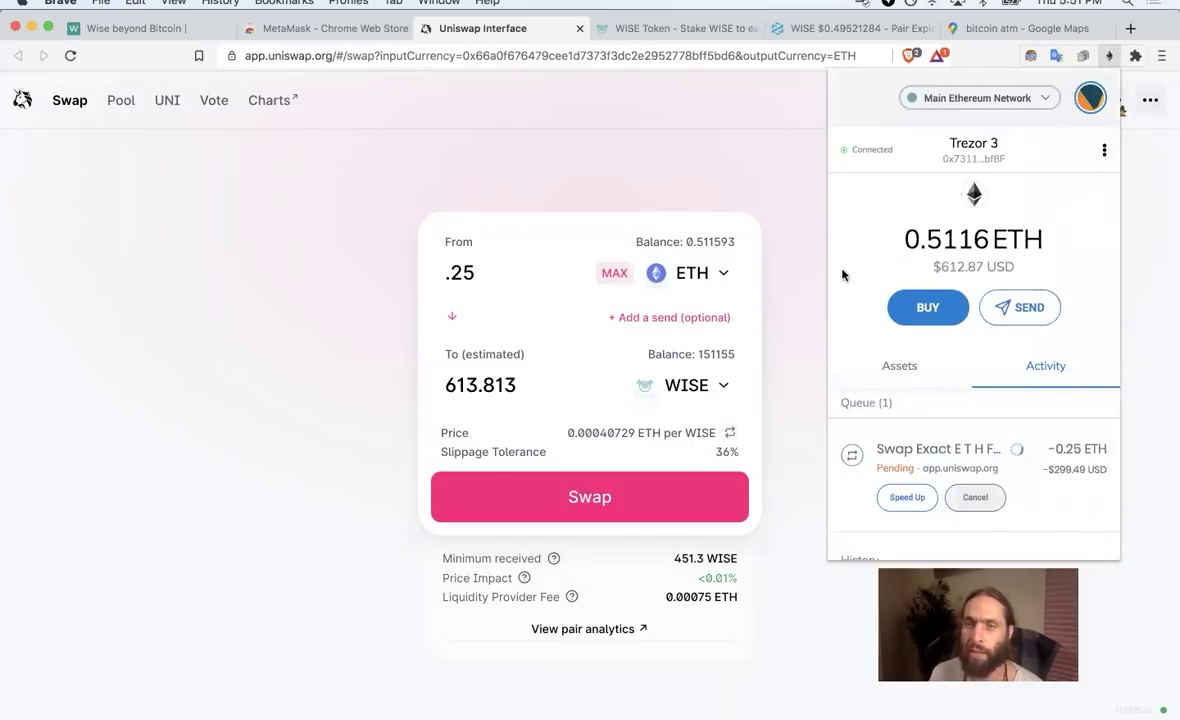
click(797, 355)
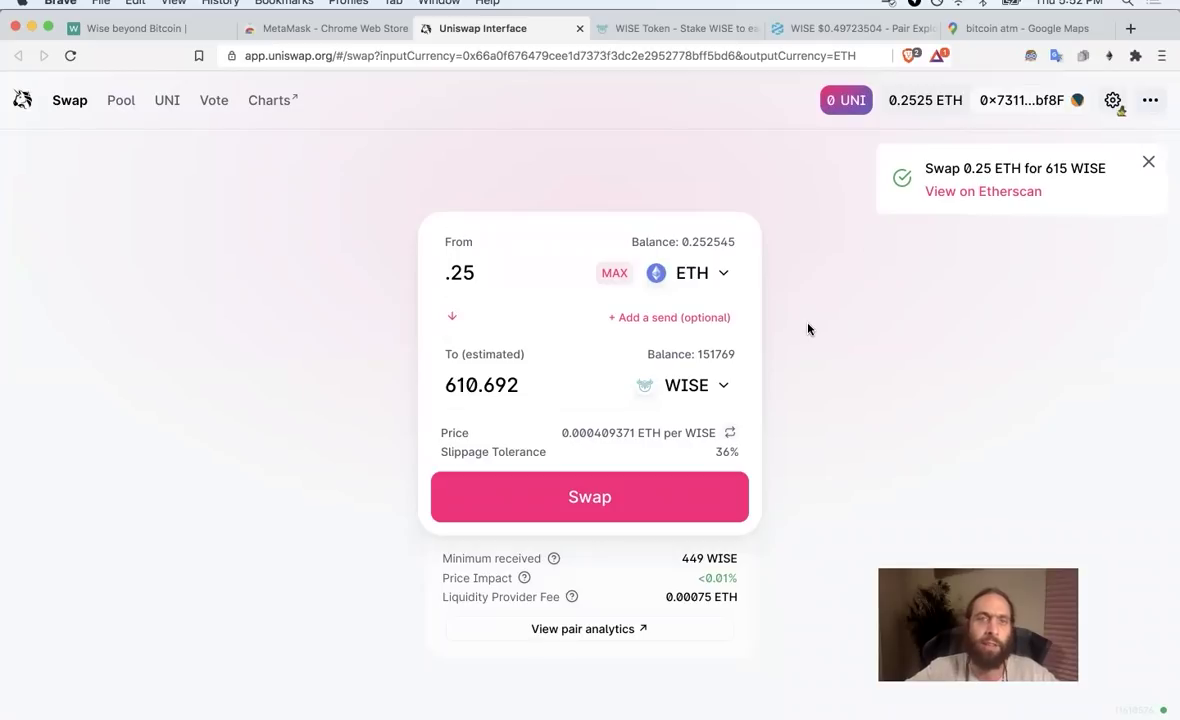
- Return to the Wise Beyond Bitcoin page and review the referral bonus, three setup steps, CM Referrer details and WISE Token feature list
click(142, 28)
scroll(290, 293, up, 8)
scroll(290, 293, up, 6)
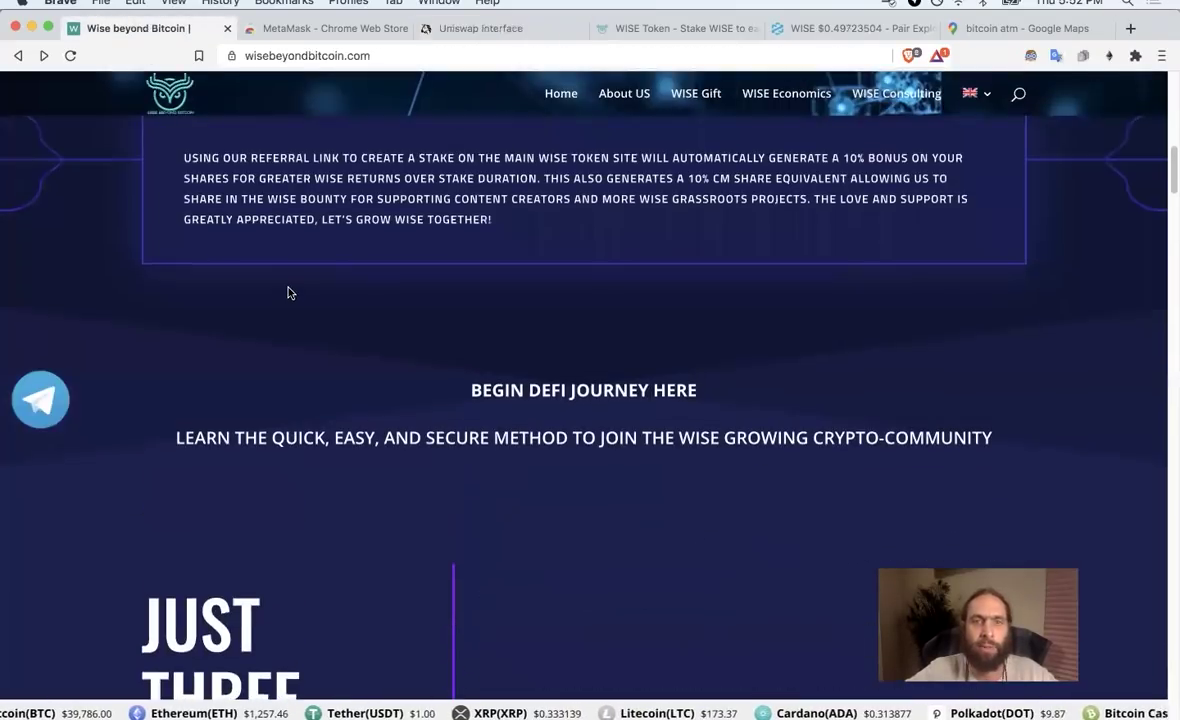
scroll(286, 291, down, 2)
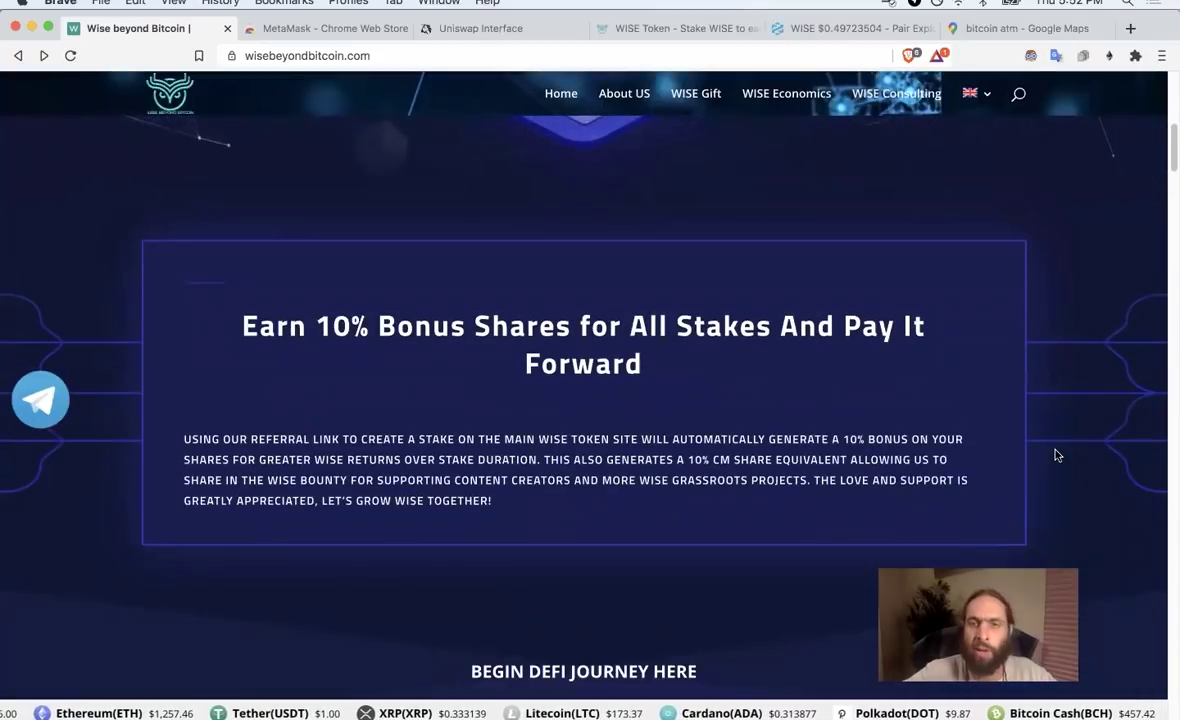
scroll(1057, 455, down, 2)
scroll(1057, 455, down, 8)
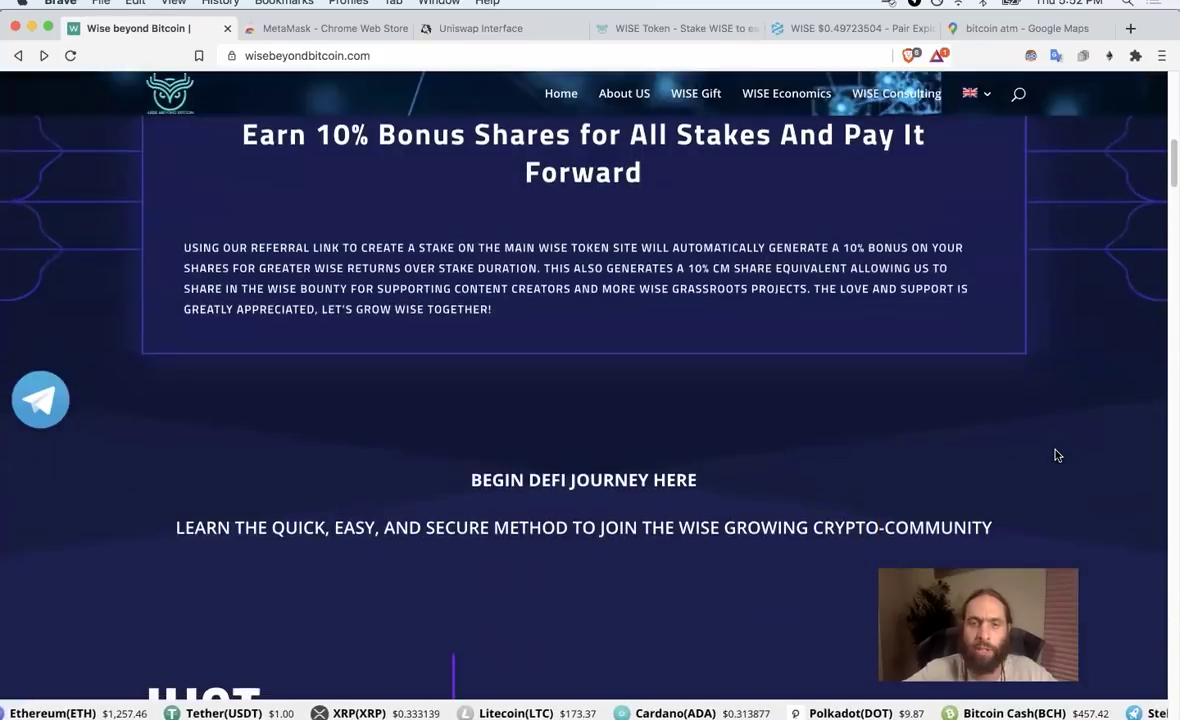
scroll(1057, 455, down, 10)
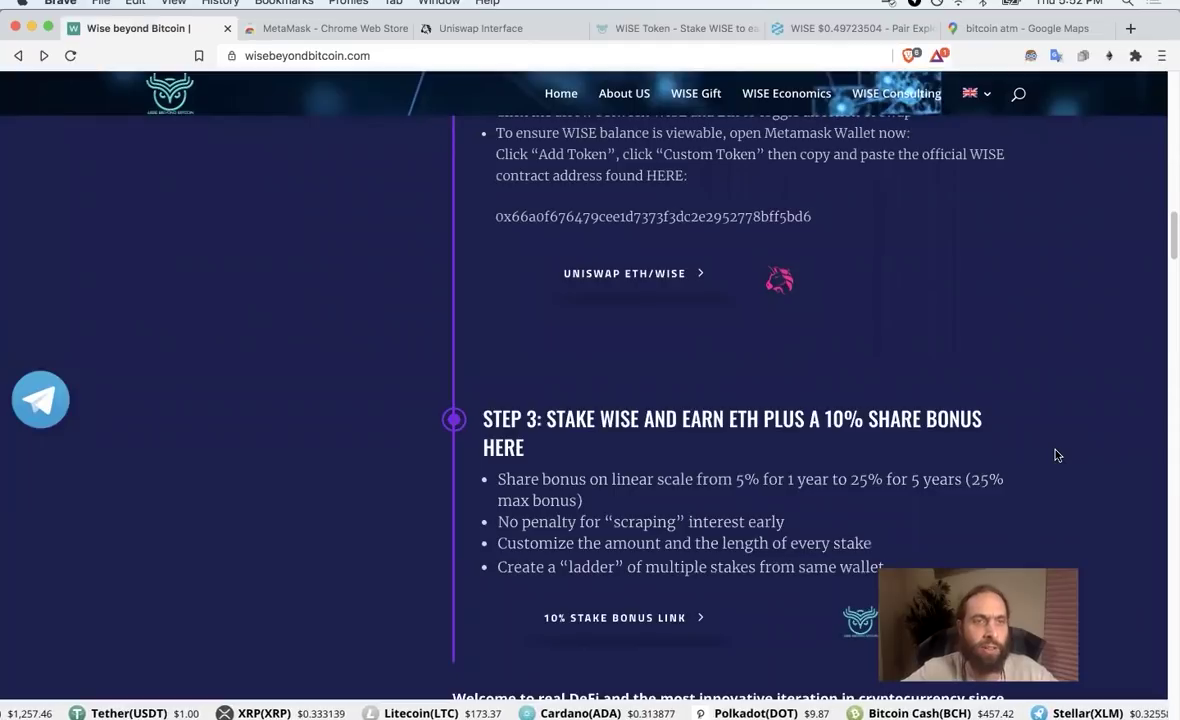
scroll(1057, 455, down, 2)
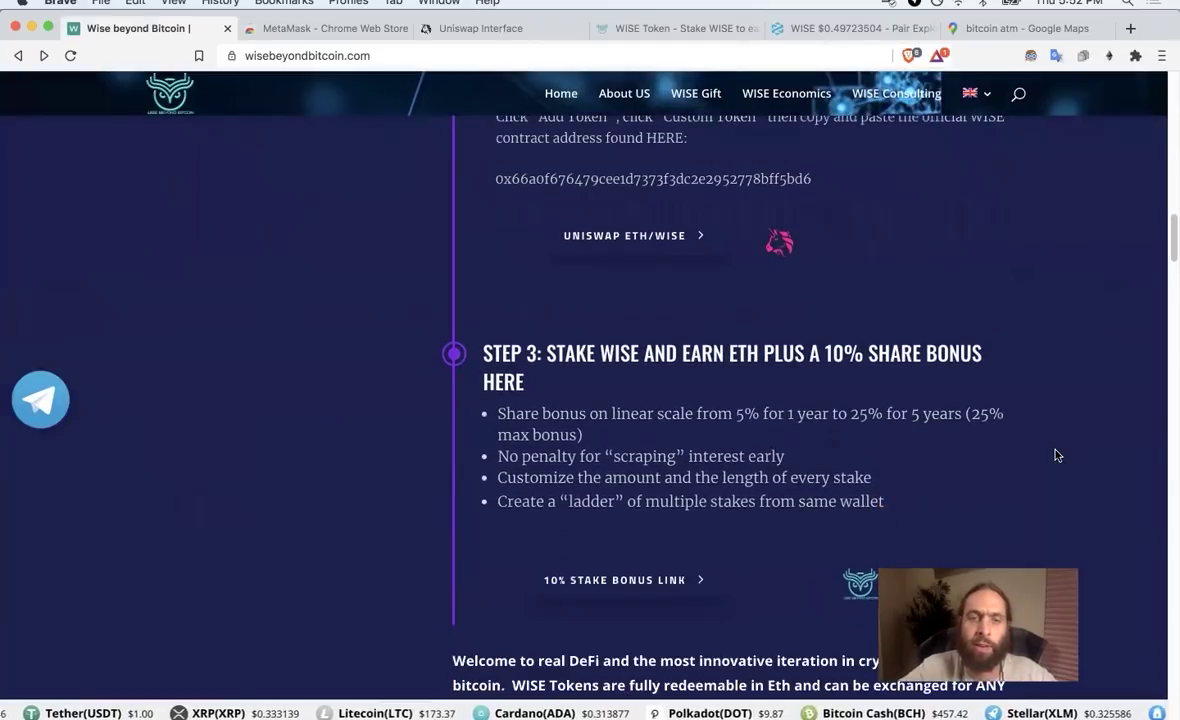
scroll(1057, 456, down, 10)
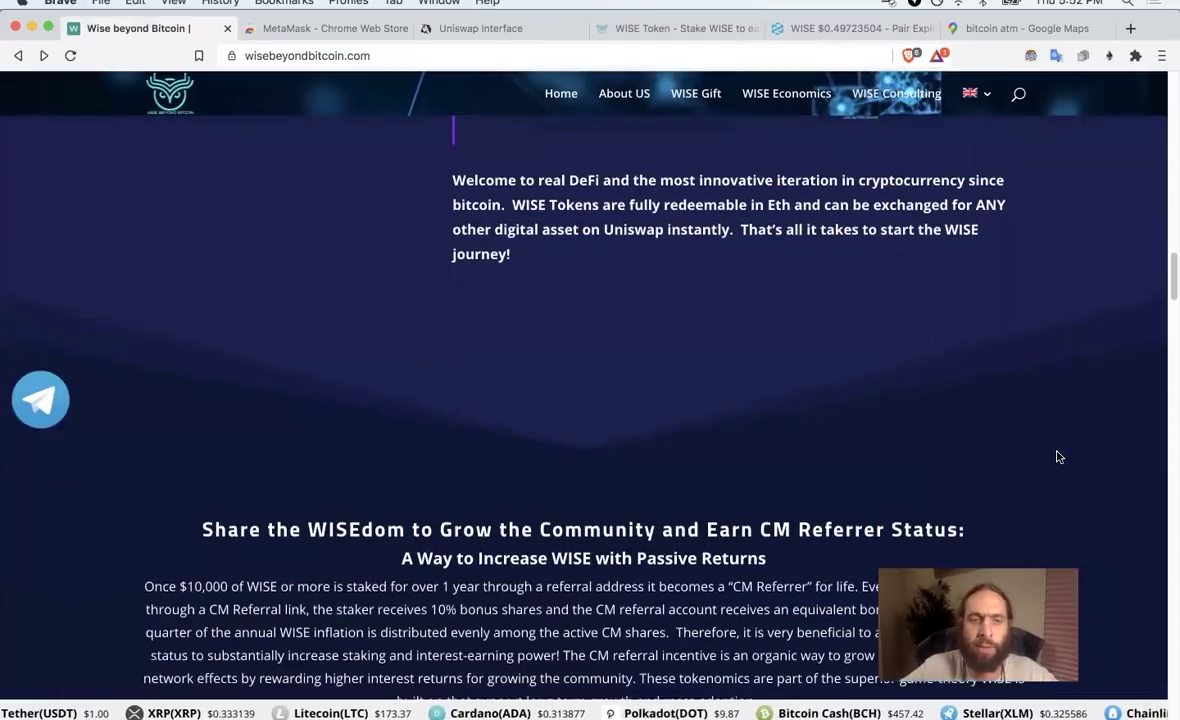
scroll(1057, 456, down, 14)
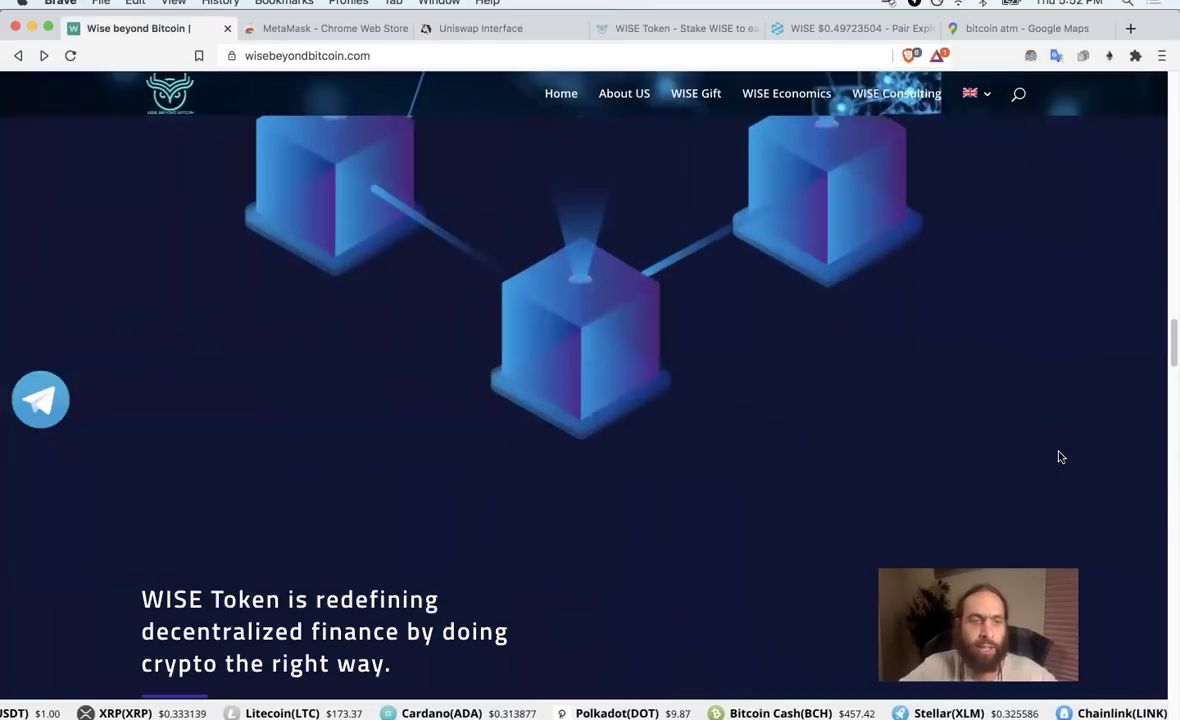
scroll(1060, 457, down, 1)
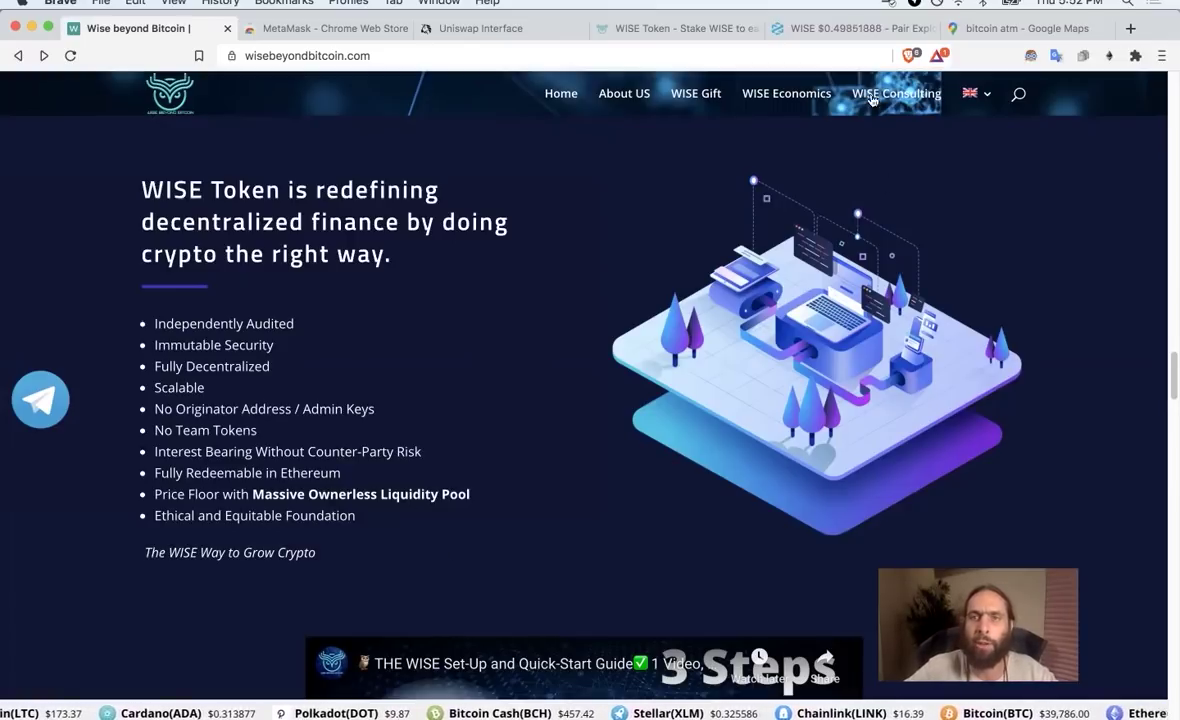
- Switch to the DEXTools pair explorer and view the WISE/USD price chart
click(848, 30)
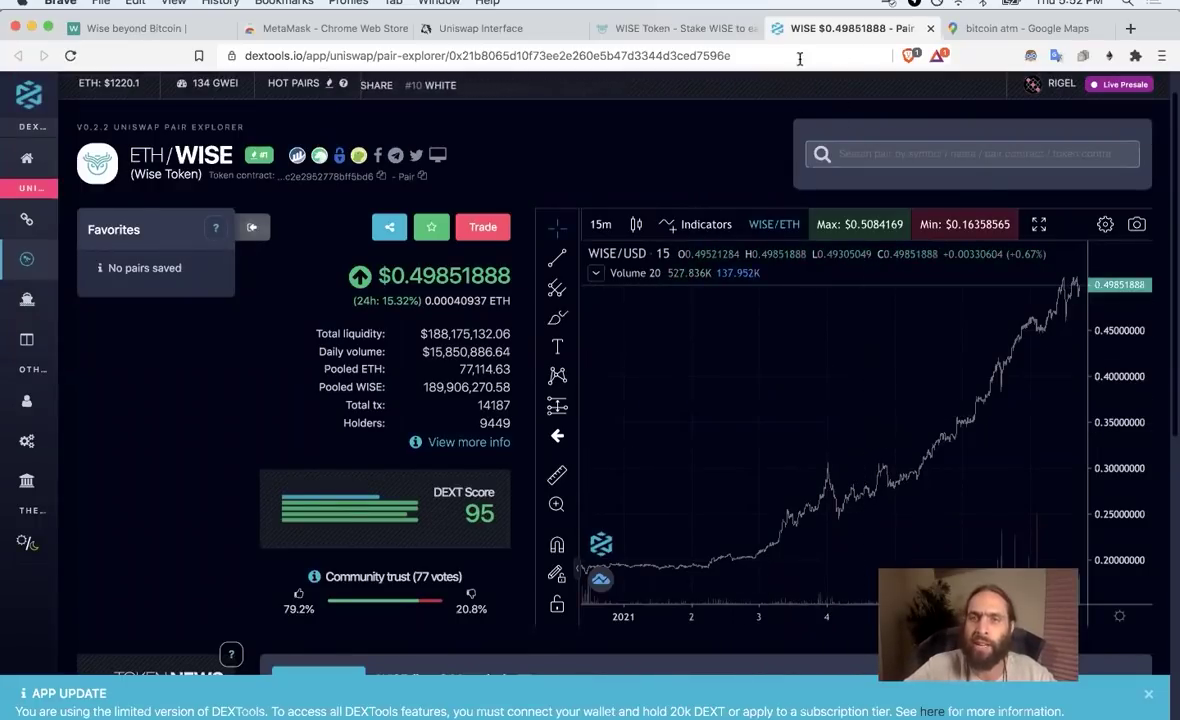
click(866, 4)
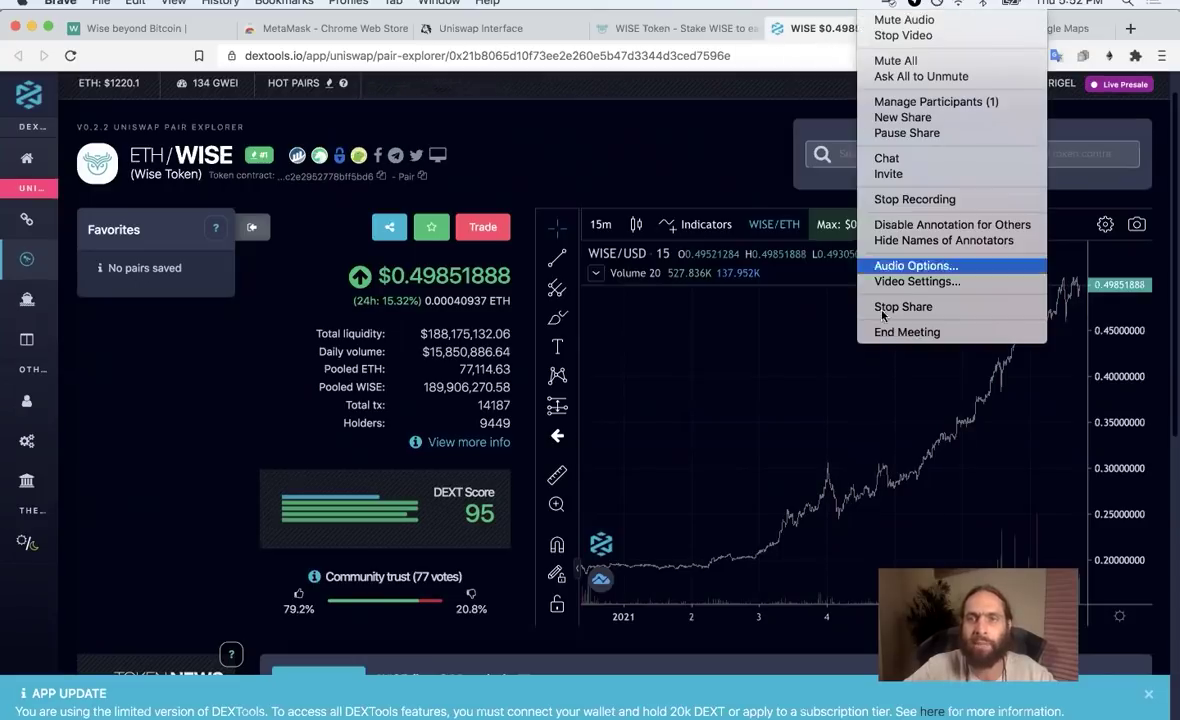